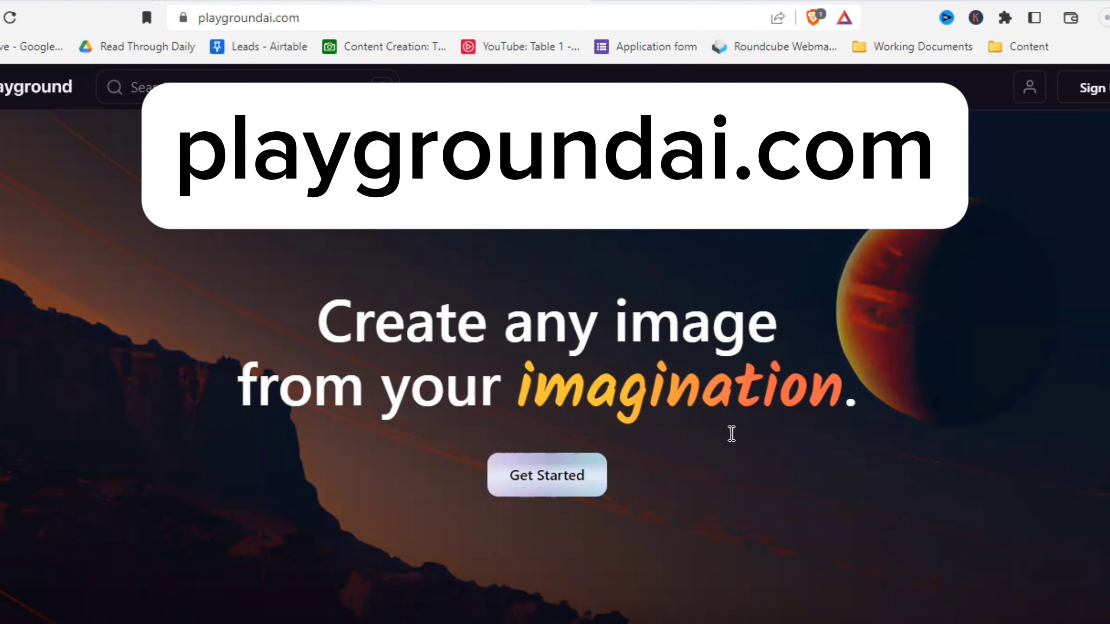
Step: Browse the landing page, choose Get Started, and sign in with a Google account
{"action": "scroll", "coordinate": [732, 434], "scroll_direction": "down", "scroll_amount": 3}
{"action": "scroll", "coordinate": [685, 292], "scroll_direction": "down", "scroll_amount": 3}
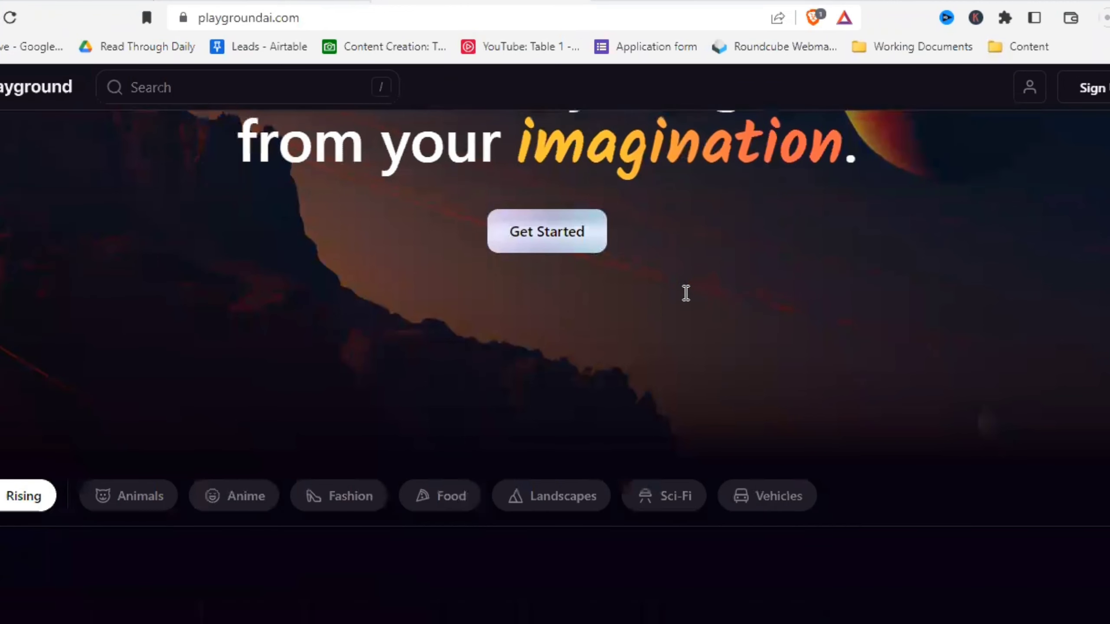
{"action": "scroll", "coordinate": [684, 297], "scroll_direction": "down", "scroll_amount": 9}
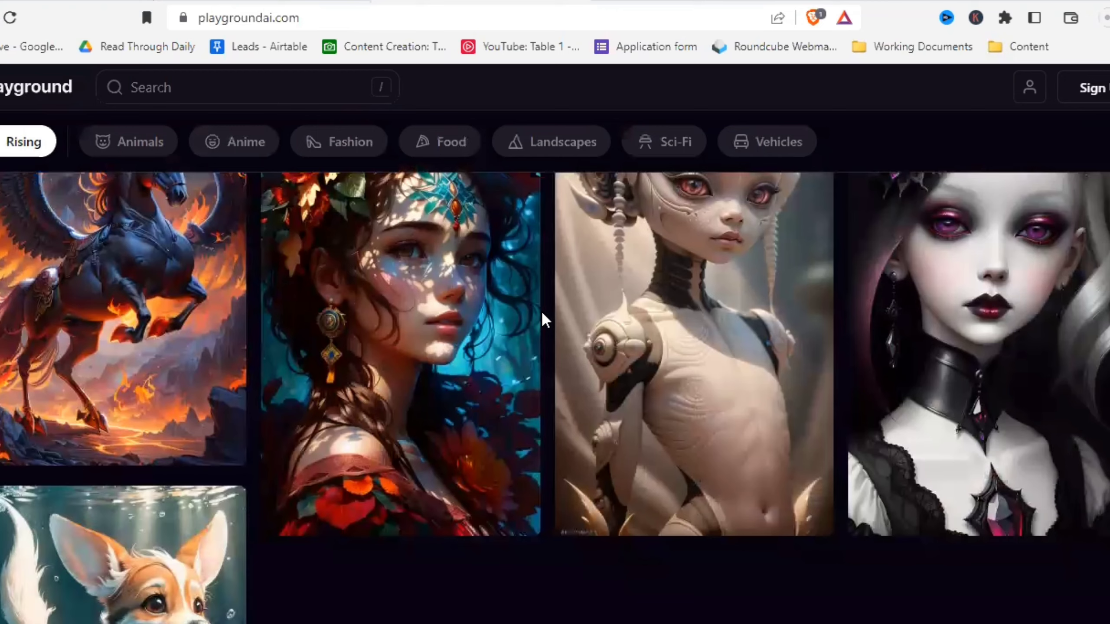
{"action": "scroll", "coordinate": [542, 312], "scroll_direction": "down", "scroll_amount": 6}
{"action": "scroll", "coordinate": [541, 311], "scroll_direction": "down", "scroll_amount": 3}
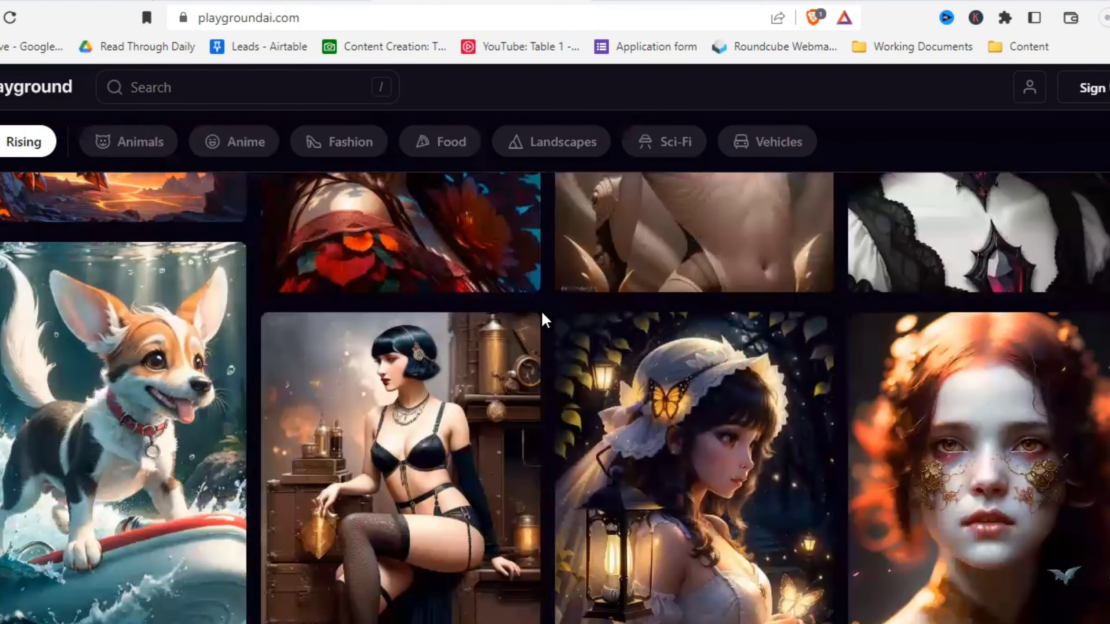
{"action": "scroll", "coordinate": [541, 311], "scroll_direction": "down", "scroll_amount": 3}
{"action": "scroll", "coordinate": [542, 310], "scroll_direction": "down", "scroll_amount": 3}
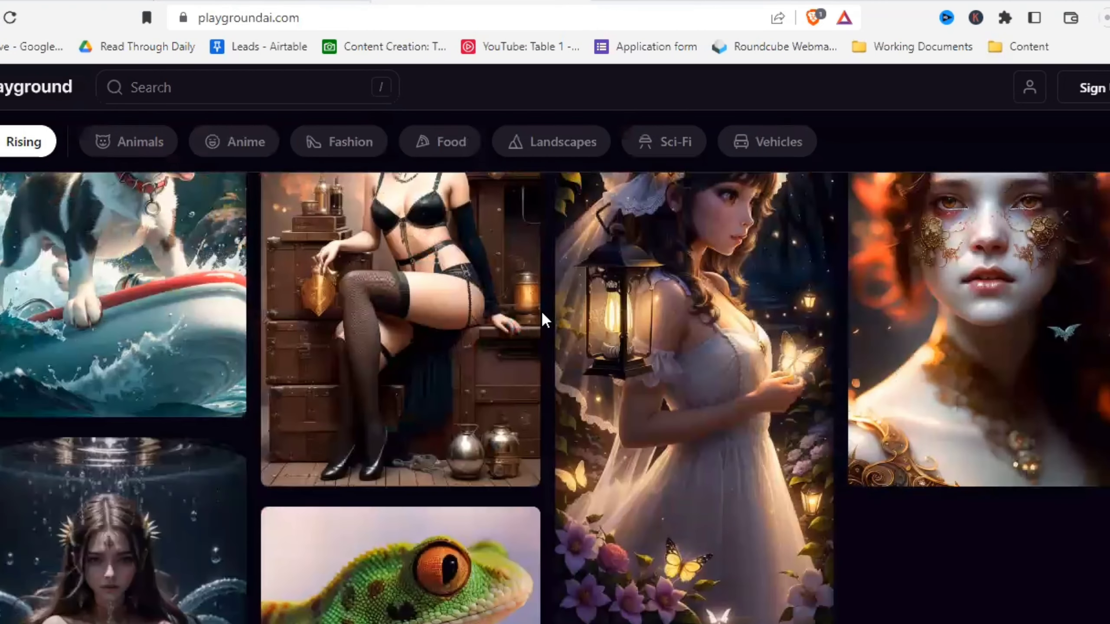
{"action": "scroll", "coordinate": [541, 311], "scroll_direction": "down", "scroll_amount": 3}
{"action": "scroll", "coordinate": [541, 311], "scroll_direction": "down", "scroll_amount": 3}
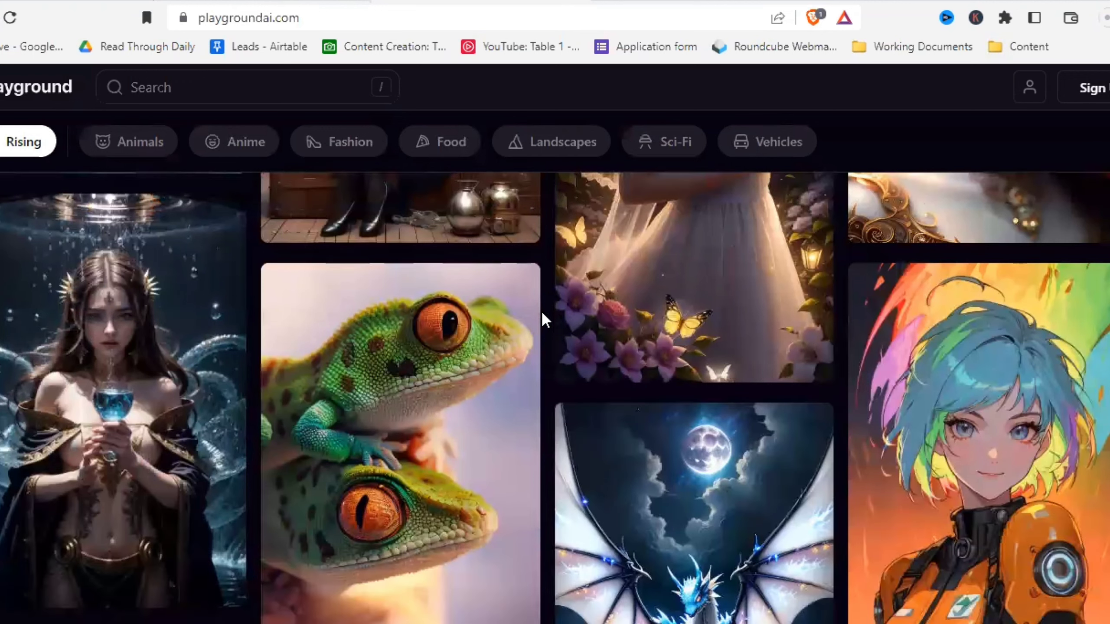
{"action": "scroll", "coordinate": [541, 310], "scroll_direction": "down", "scroll_amount": 3}
{"action": "scroll", "coordinate": [541, 310], "scroll_direction": "down", "scroll_amount": 3}
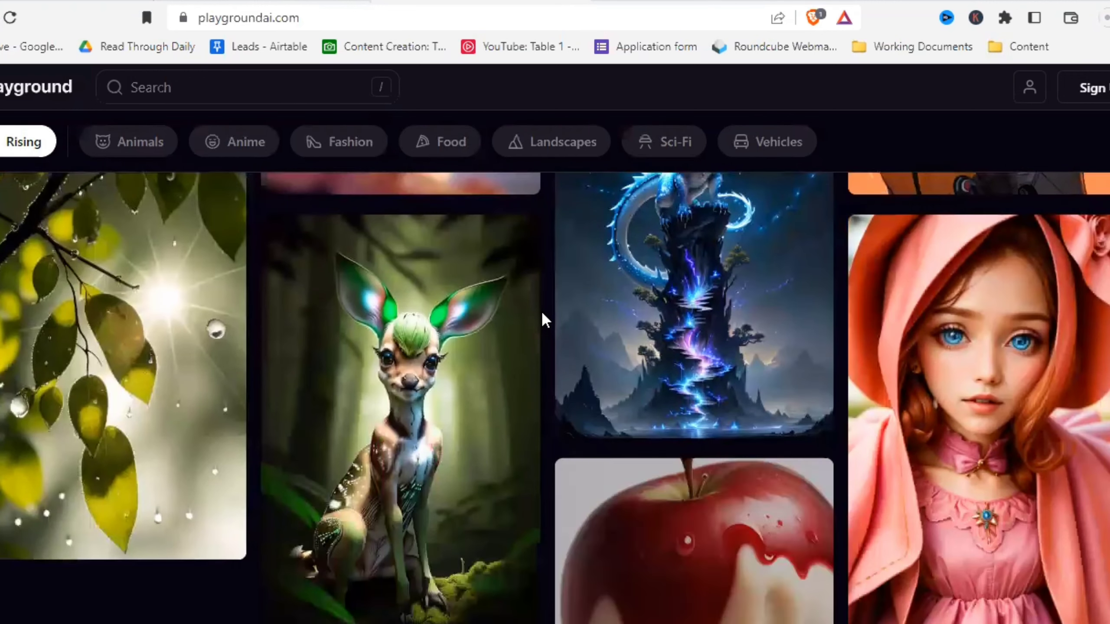
{"action": "scroll", "coordinate": [541, 310], "scroll_direction": "down", "scroll_amount": 3}
{"action": "scroll", "coordinate": [541, 310], "scroll_direction": "down", "scroll_amount": 3}
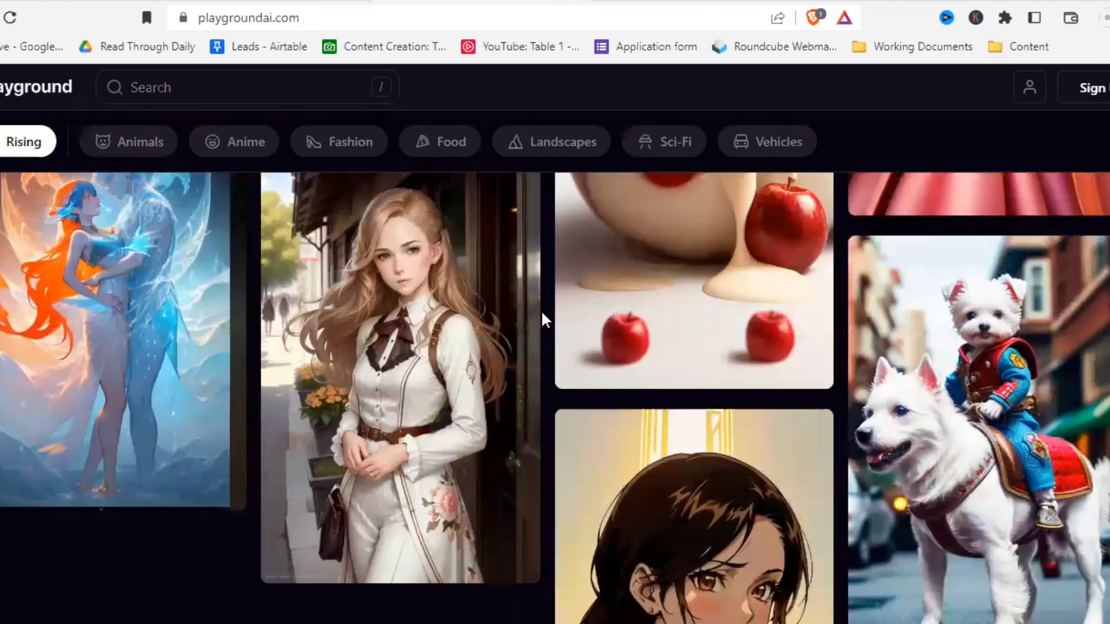
{"action": "scroll", "coordinate": [541, 310], "scroll_direction": "down", "scroll_amount": 3}
{"action": "scroll", "coordinate": [539, 310], "scroll_direction": "up", "scroll_amount": 5}
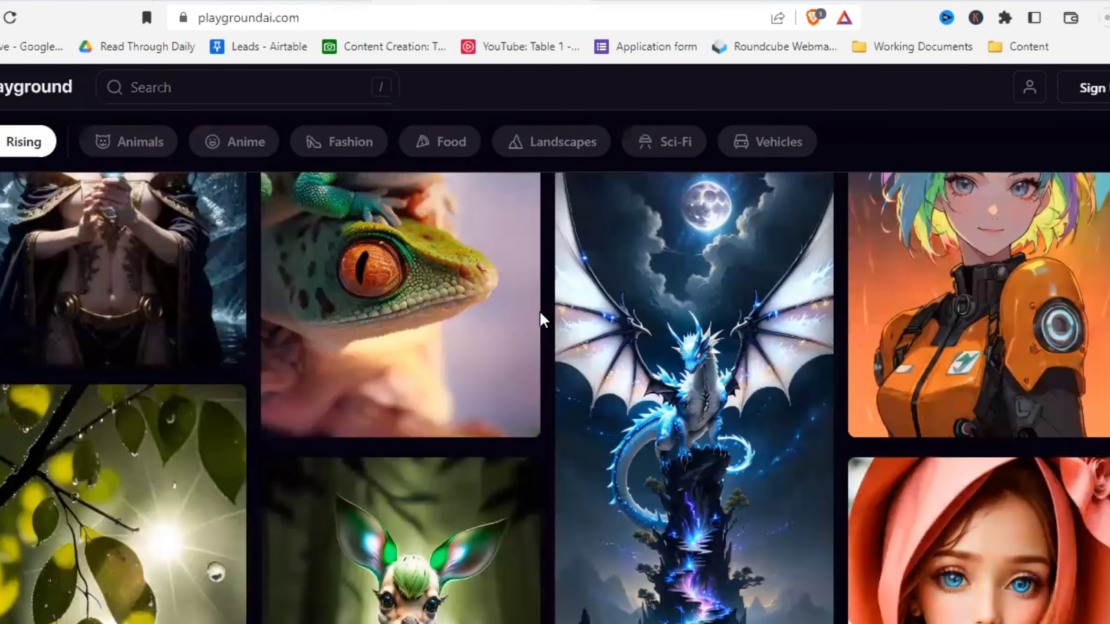
{"action": "scroll", "coordinate": [539, 311], "scroll_direction": "up", "scroll_amount": 15}
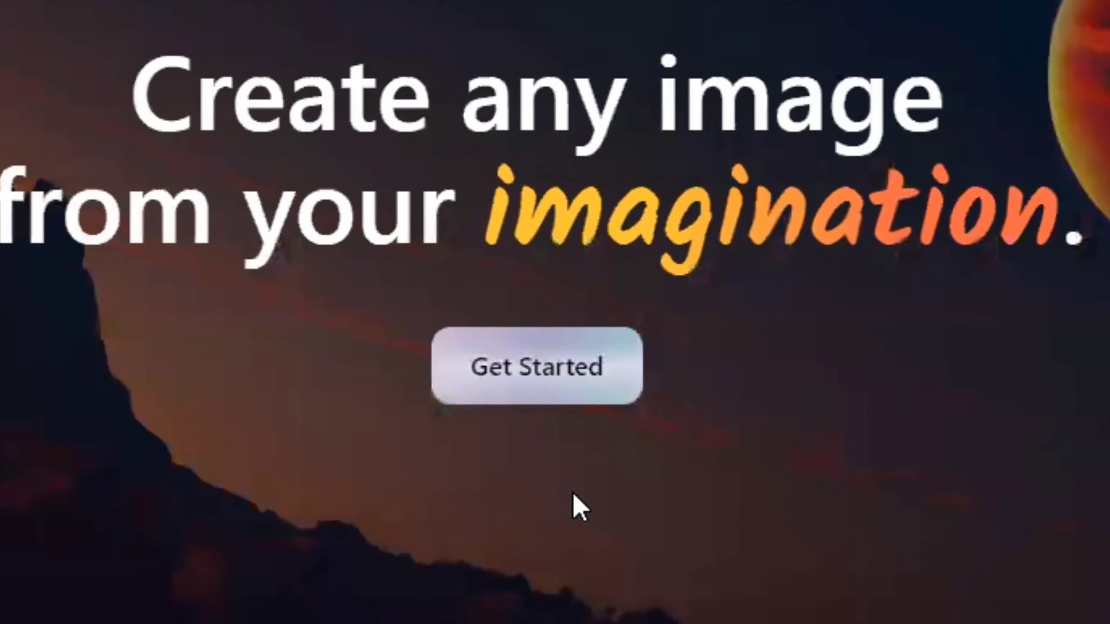
{"action": "left_click", "coordinate": [554, 385]}
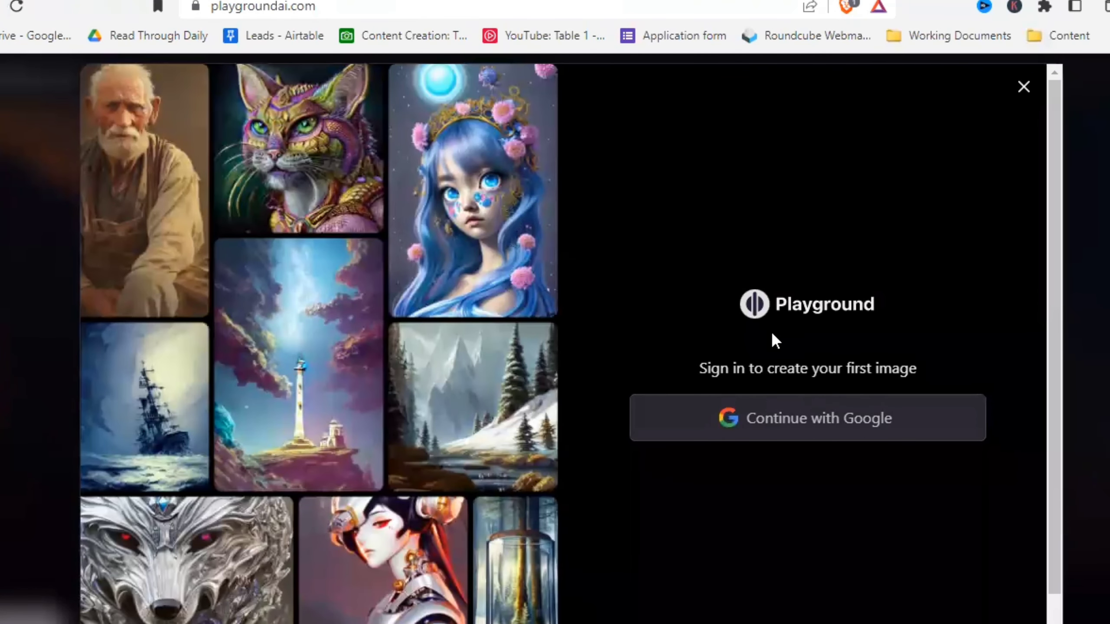
{"action": "scroll", "coordinate": [872, 376], "scroll_direction": "down", "scroll_amount": 1}
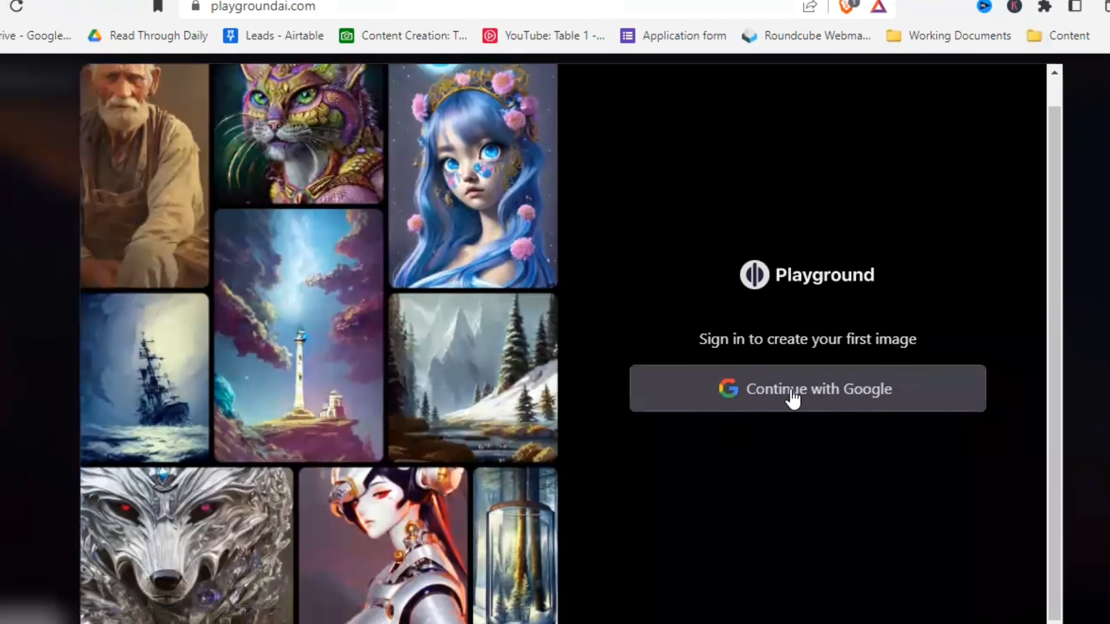
{"action": "left_click", "coordinate": [850, 402]}
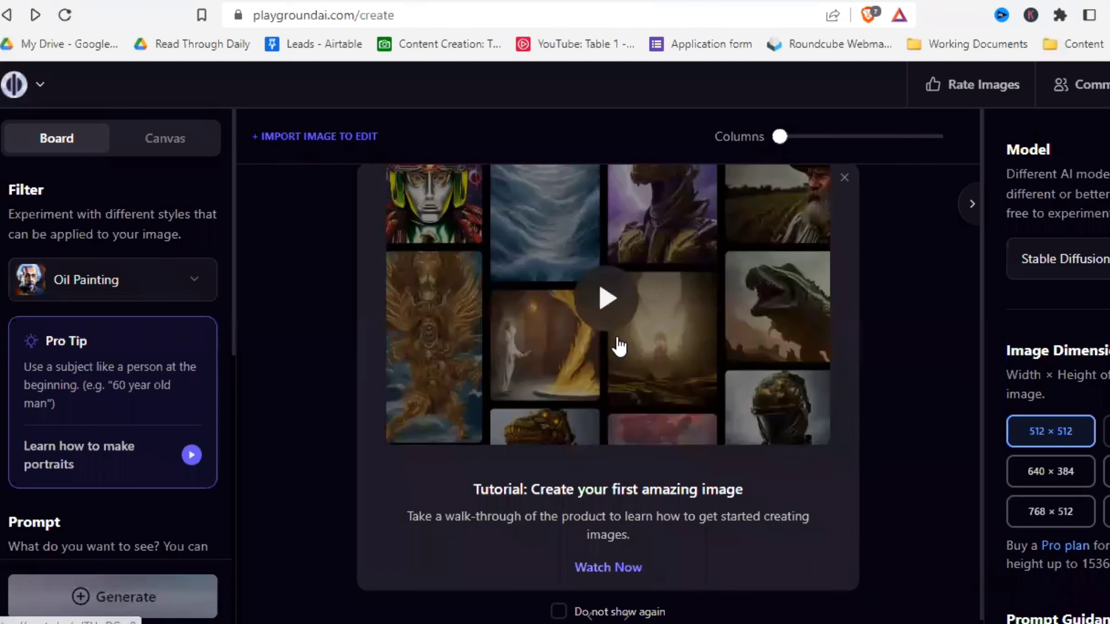
Step: Play the getting-started tutorial, raise prompt guidance slightly, and close the background-removal popup
{"action": "left_click", "coordinate": [608, 308]}
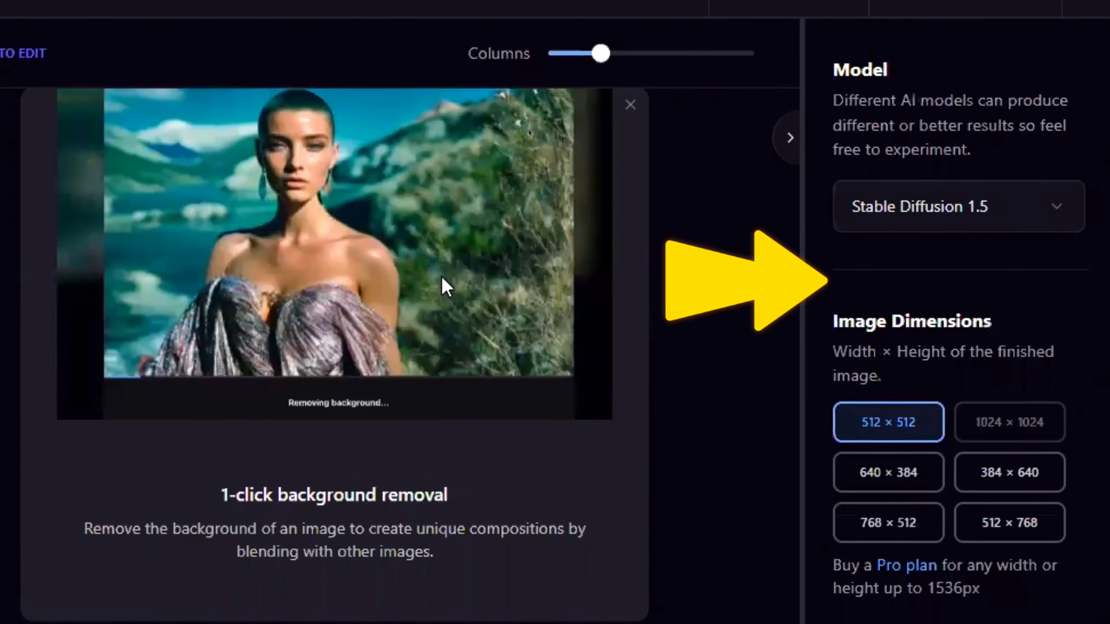
{"action": "scroll", "coordinate": [913, 218], "scroll_direction": "down", "scroll_amount": 3}
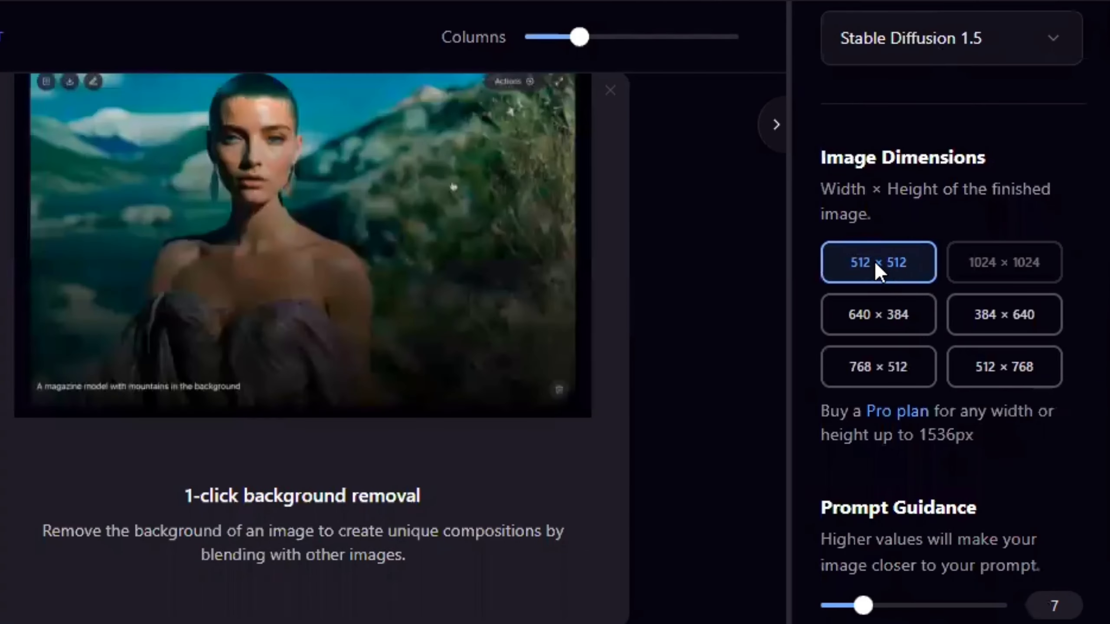
{"action": "scroll", "coordinate": [874, 262], "scroll_direction": "down", "scroll_amount": 3}
{"action": "scroll", "coordinate": [870, 284], "scroll_direction": "down", "scroll_amount": 3}
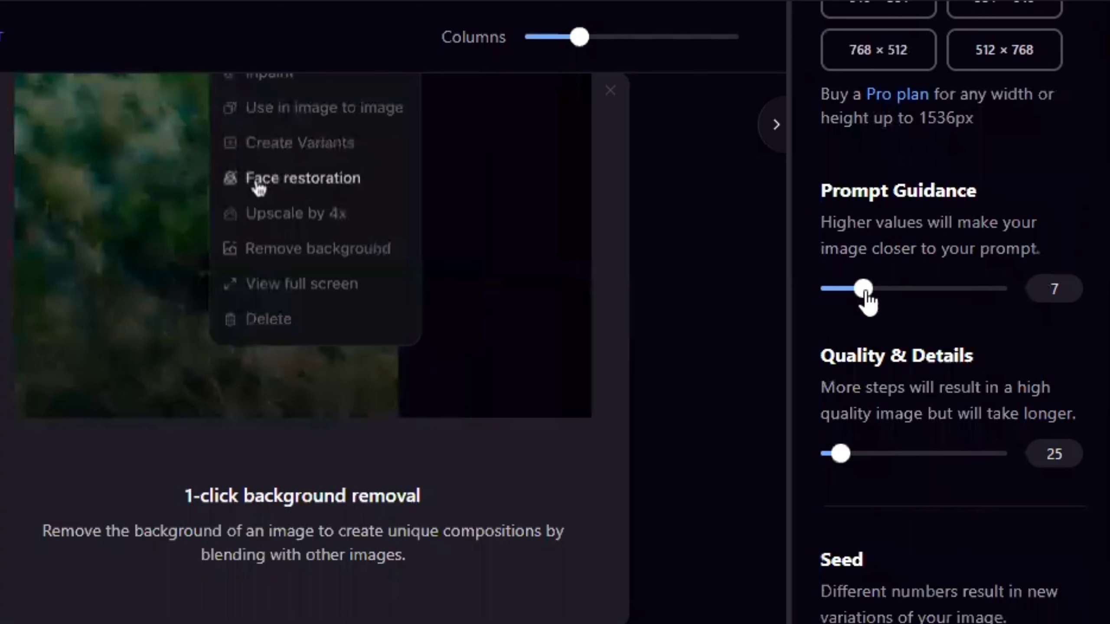
{"action": "mouse_move", "coordinate": [864, 293]}
{"action": "left_mouse_down"}
{"action": "mouse_move", "coordinate": [971, 290]}
{"action": "mouse_move", "coordinate": [864, 298]}
{"action": "left_mouse_up"}
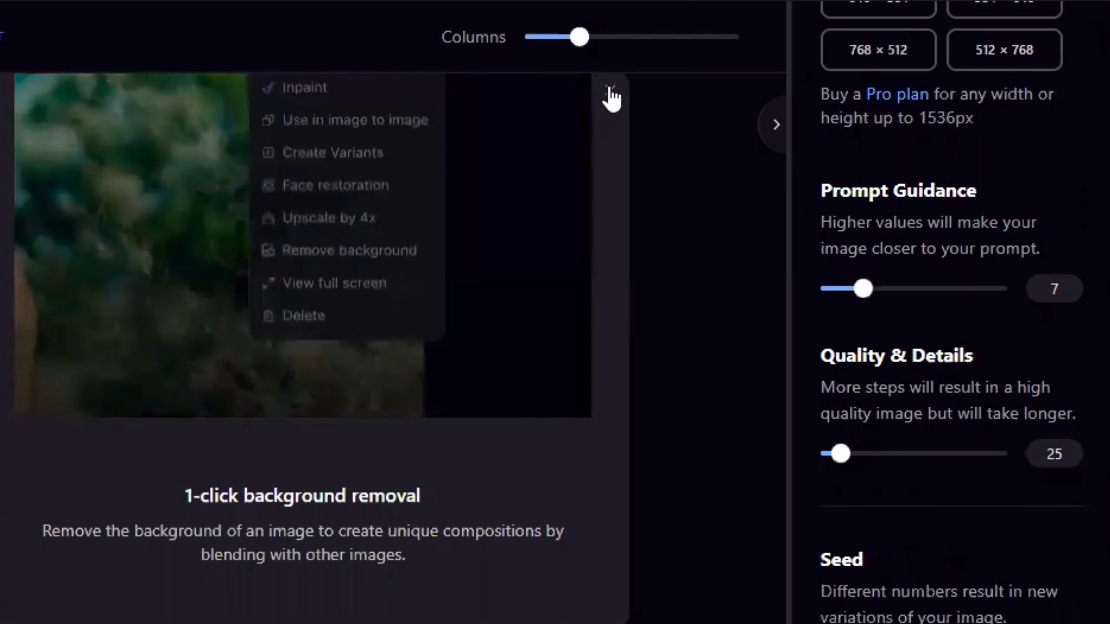
{"action": "left_click", "coordinate": [610, 91]}
Step: Set Quality & Details to 45 steps, randomize the seed, and generate 4 images per run
{"action": "scroll", "coordinate": [848, 332], "scroll_direction": "up", "scroll_amount": 3}
{"action": "scroll", "coordinate": [857, 371], "scroll_direction": "down", "scroll_amount": 6}
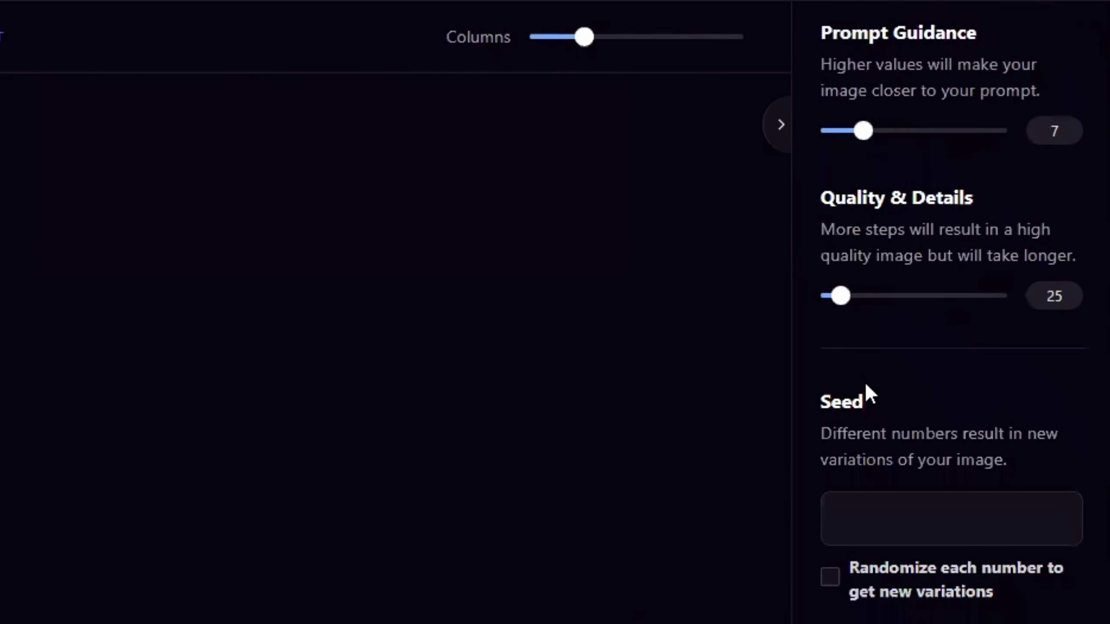
{"action": "left_click_drag", "start_coordinate": [838, 297], "coordinate": [870, 298]}
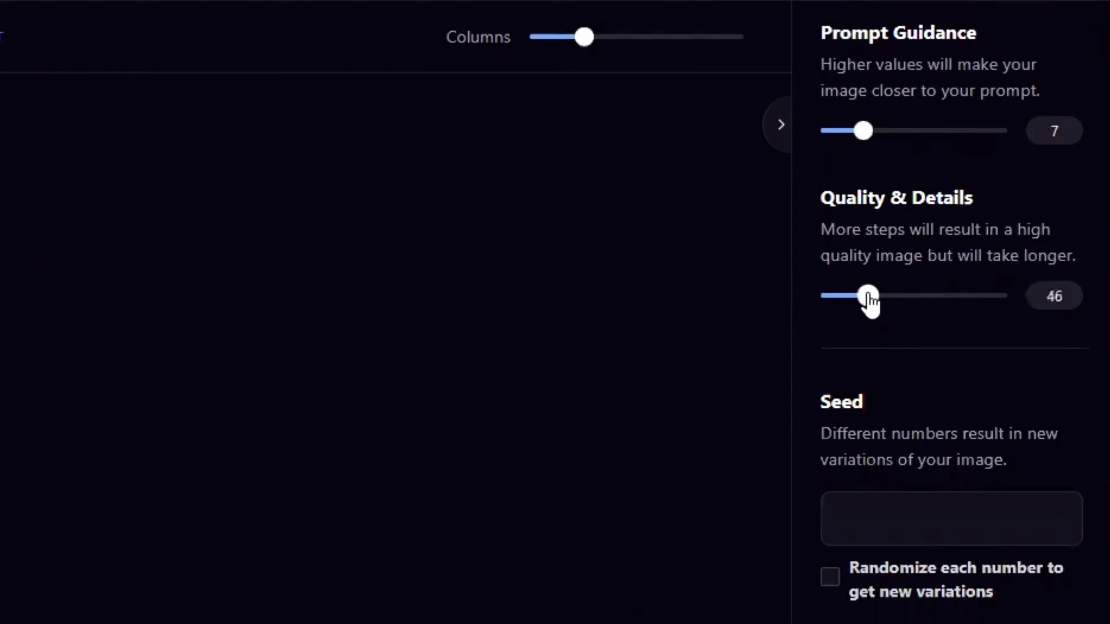
{"action": "scroll", "coordinate": [862, 337], "scroll_direction": "down", "scroll_amount": 3}
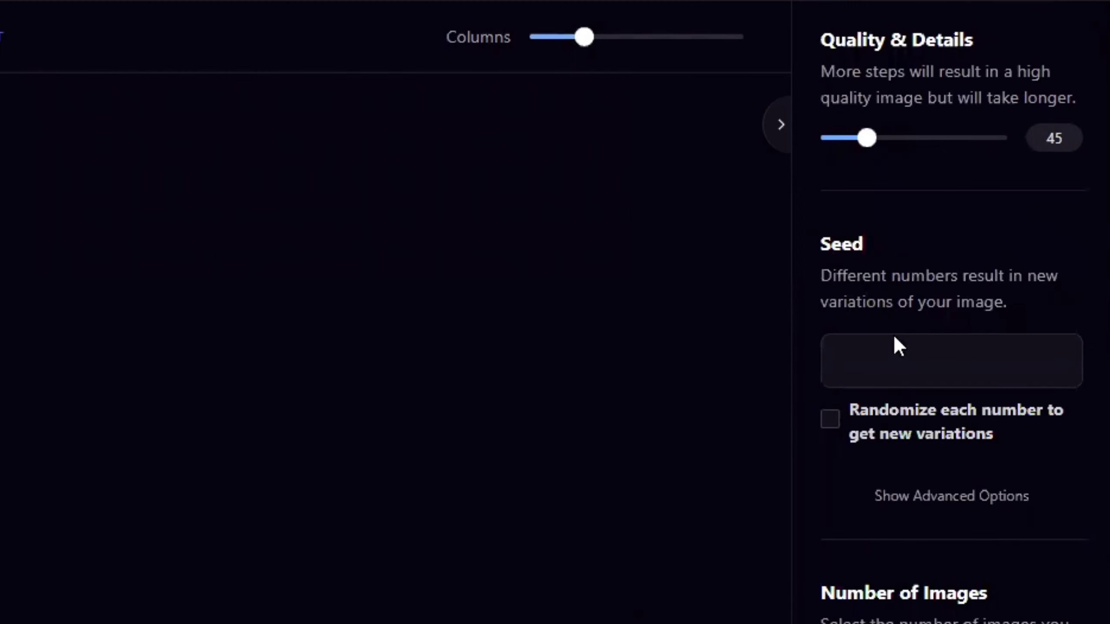
{"action": "left_click", "coordinate": [832, 425]}
{"action": "scroll", "coordinate": [878, 415], "scroll_direction": "down", "scroll_amount": 3}
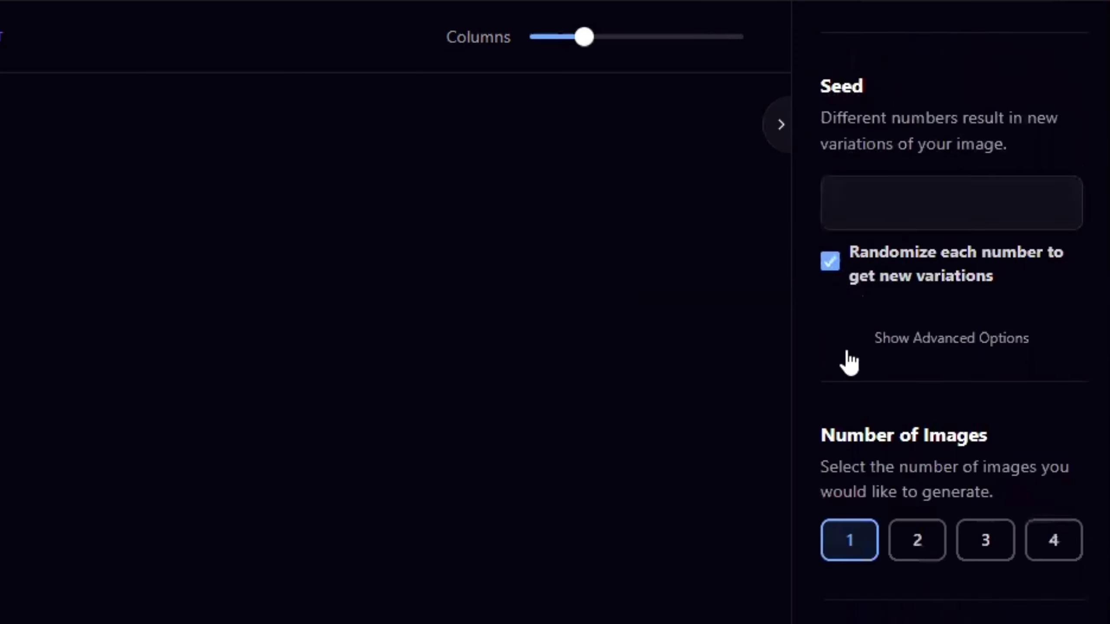
{"action": "scroll", "coordinate": [847, 361], "scroll_direction": "down", "scroll_amount": 3}
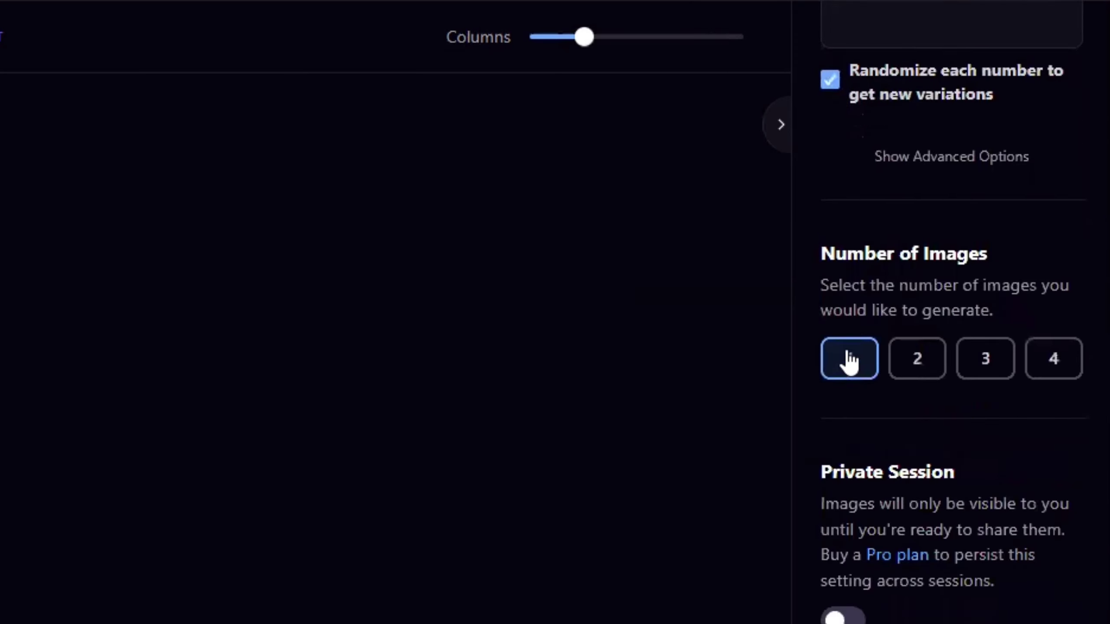
{"action": "left_click", "coordinate": [1051, 371]}
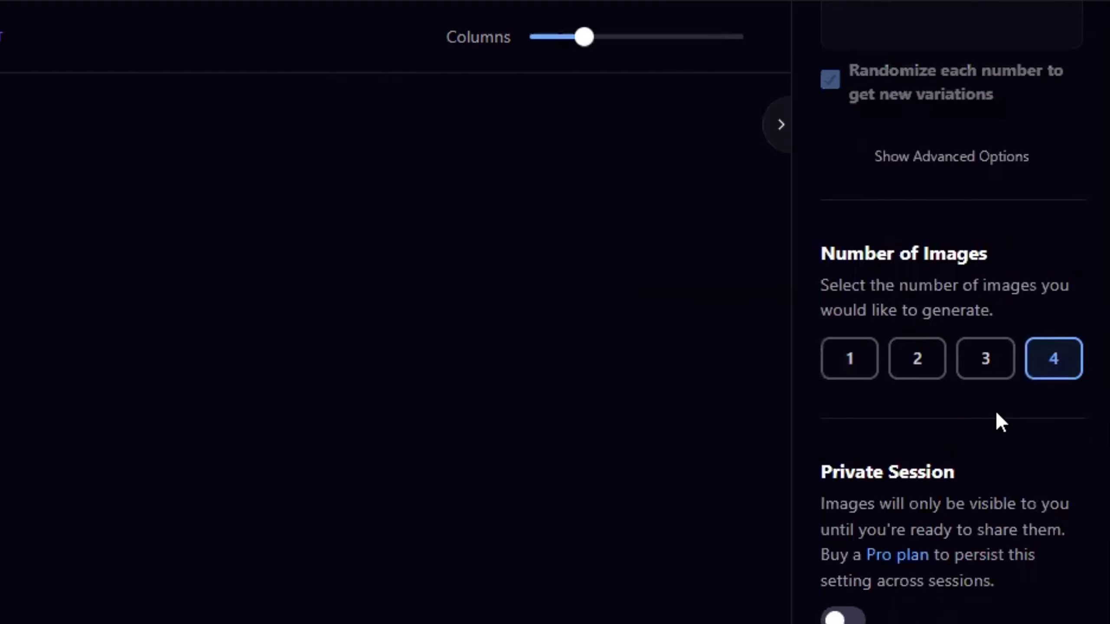
{"action": "scroll", "coordinate": [981, 431], "scroll_direction": "up", "scroll_amount": 8}
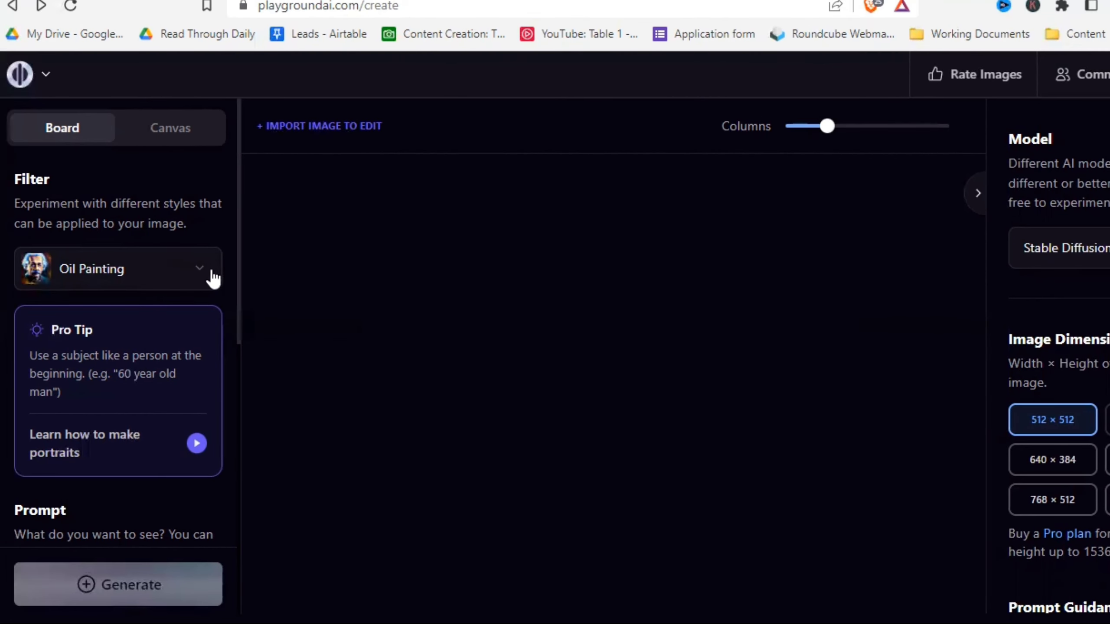
Step: Change the style filter from Oil Painting to None
{"action": "left_click", "coordinate": [201, 273]}
{"action": "left_click", "coordinate": [295, 308]}
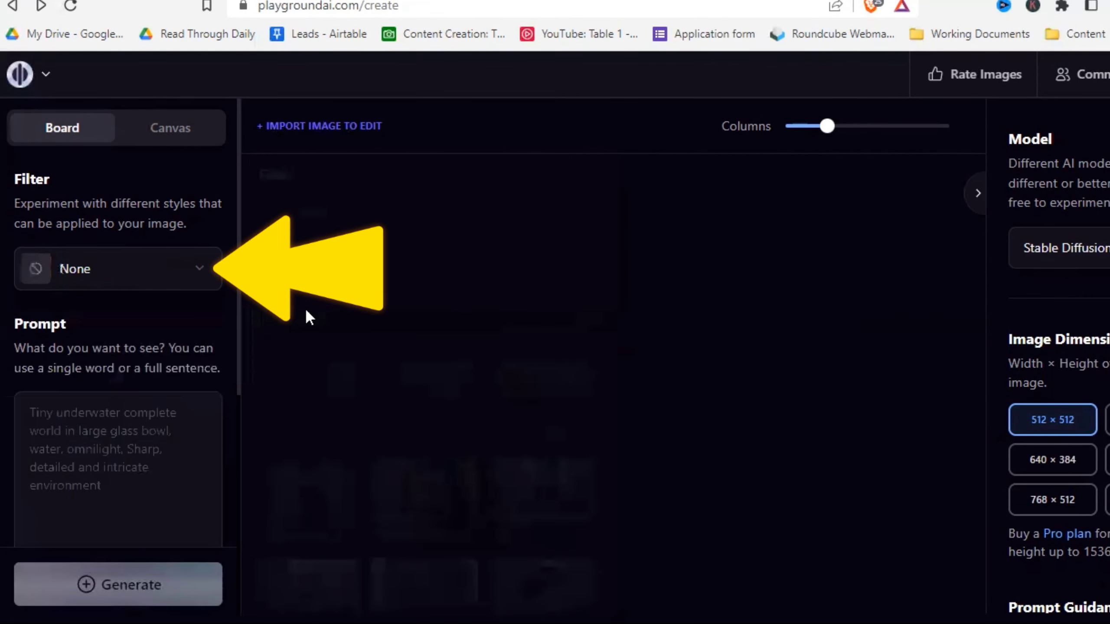
{"action": "scroll", "coordinate": [89, 292], "scroll_direction": "down", "scroll_amount": 3}
Step: Leave Exclude From Image switched off and put the cursor in the empty Prompt box
{"action": "left_click", "coordinate": [88, 302]}
{"action": "scroll", "coordinate": [88, 301], "scroll_direction": "down", "scroll_amount": 3}
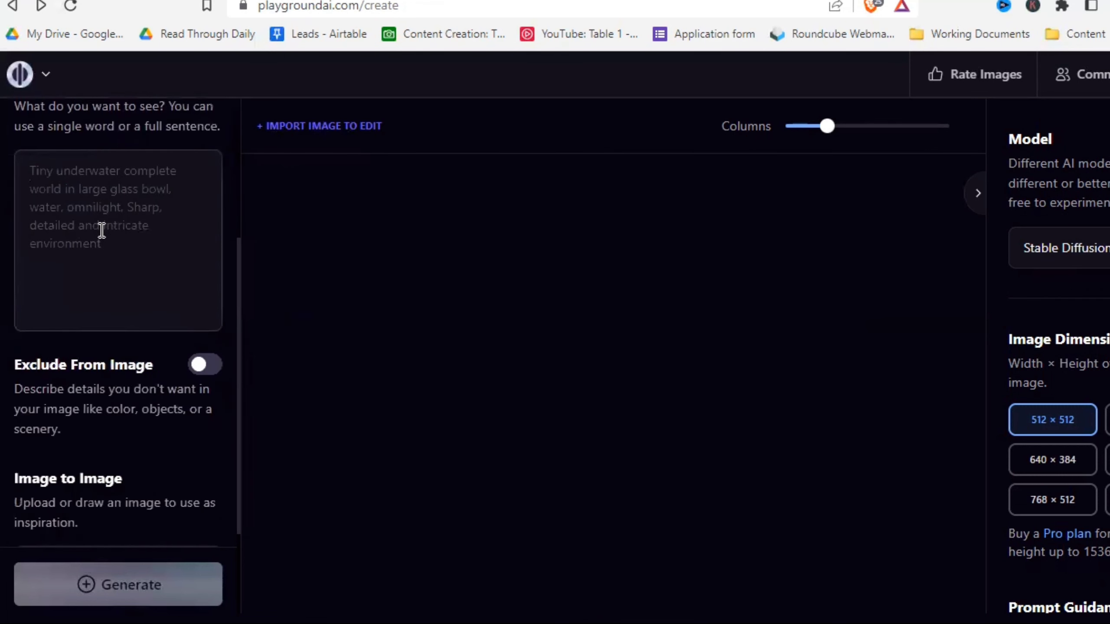
{"action": "left_click", "coordinate": [200, 371]}
{"action": "left_click", "coordinate": [203, 370]}
{"action": "scroll", "coordinate": [107, 292], "scroll_direction": "down", "scroll_amount": 3}
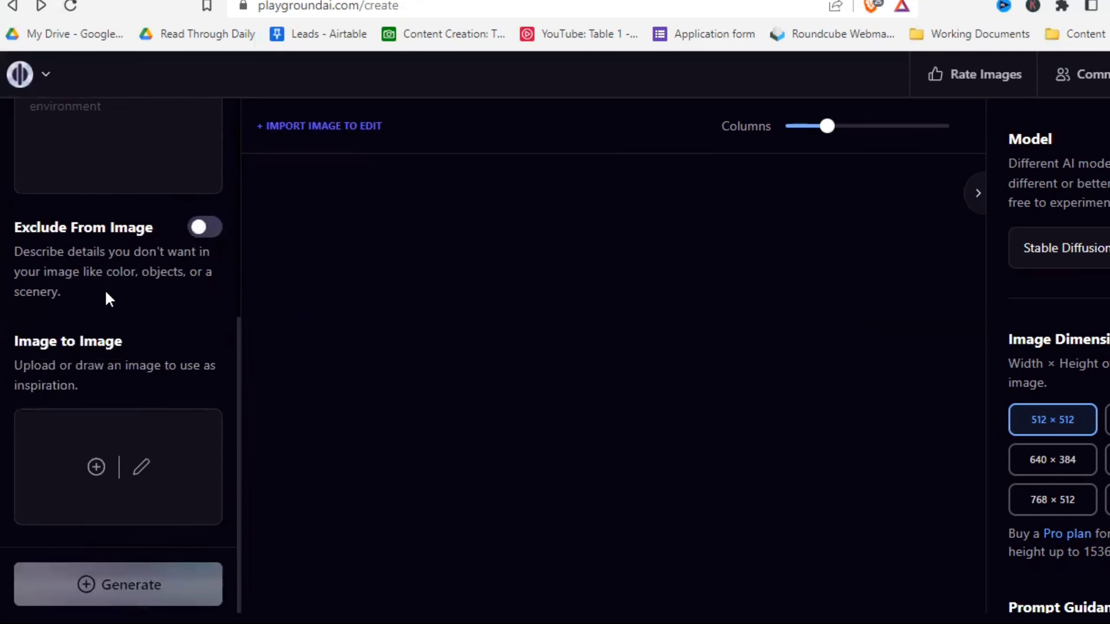
{"action": "scroll", "coordinate": [130, 449], "scroll_direction": "up", "scroll_amount": 8}
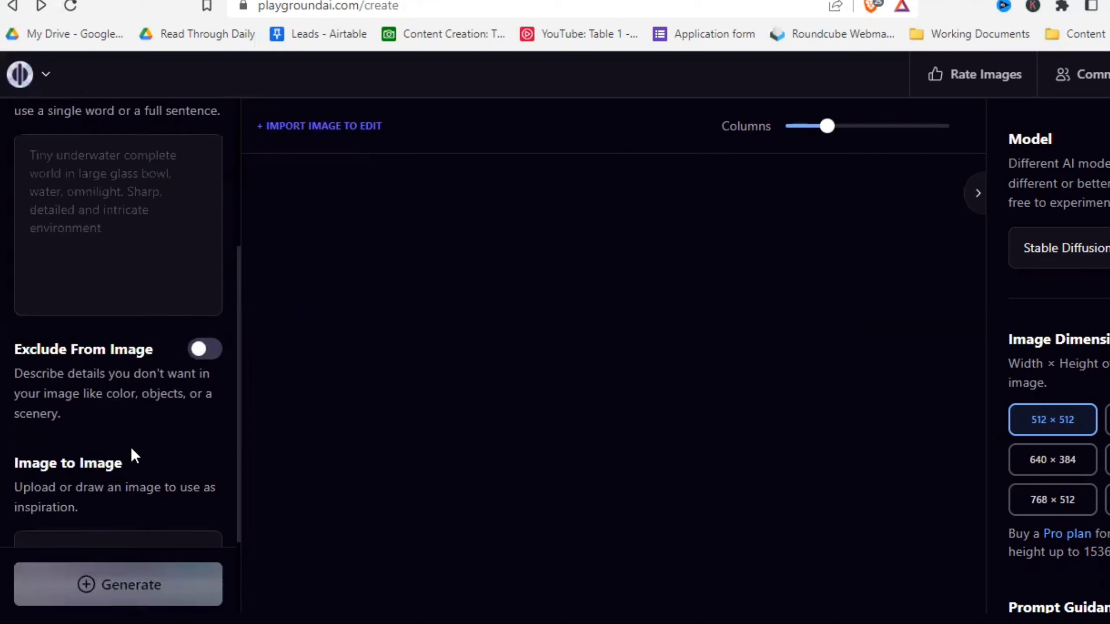
{"action": "scroll", "coordinate": [132, 449], "scroll_direction": "down", "scroll_amount": 3}
{"action": "left_click", "coordinate": [119, 364]}
{"action": "scroll", "coordinate": [125, 389], "scroll_direction": "up", "scroll_amount": 3}
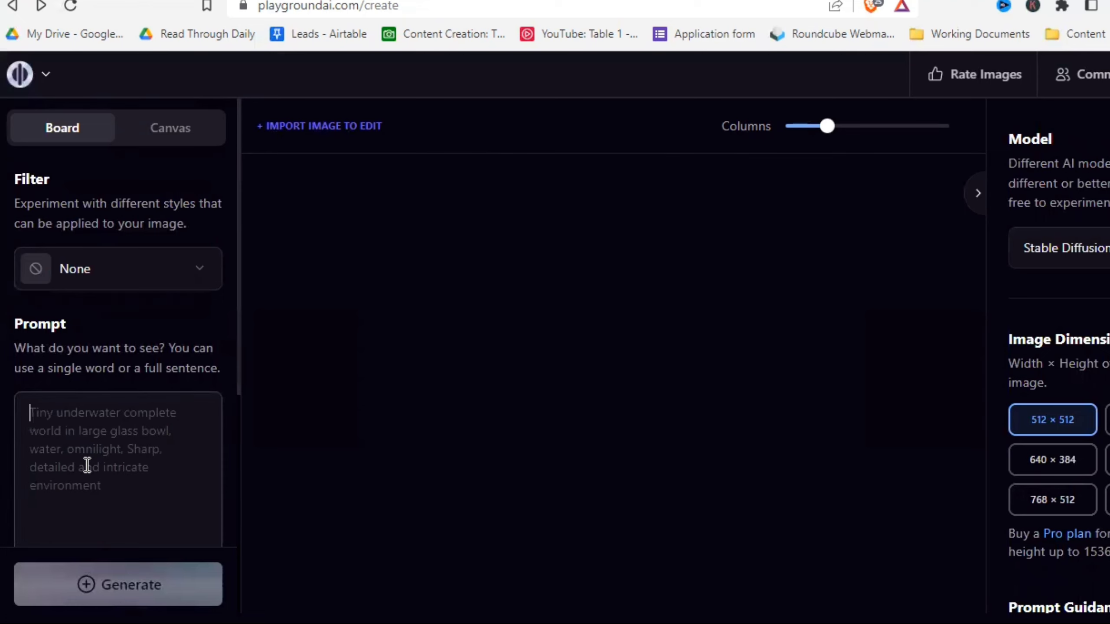
Step: Generate images from 'photo of a beautiful woman with long red hair and a cute smile', then adjust columns to browse them
{"action": "type", "text": "photo of a beautiful"}
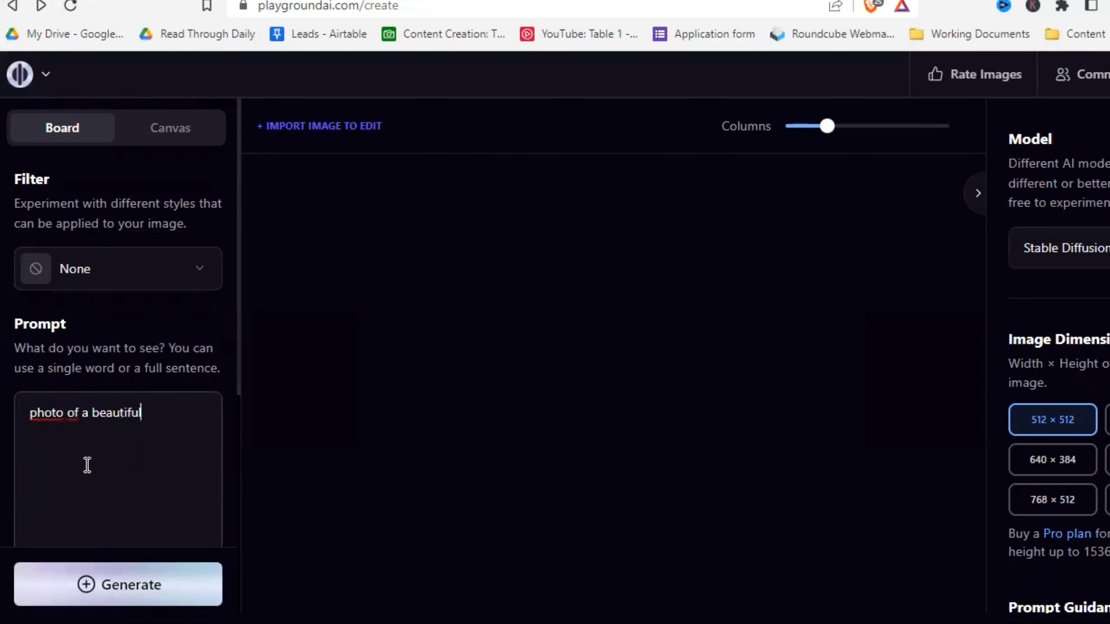
{"action": "type", "text": " woman with long red hair and a cute smile"}
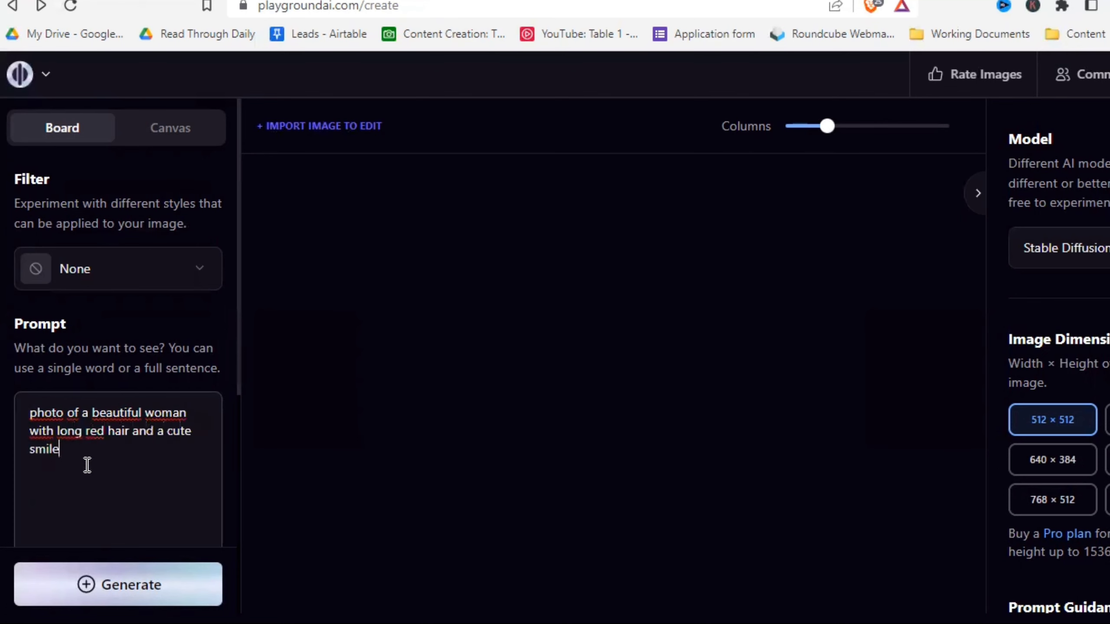
{"action": "left_click", "coordinate": [100, 583]}
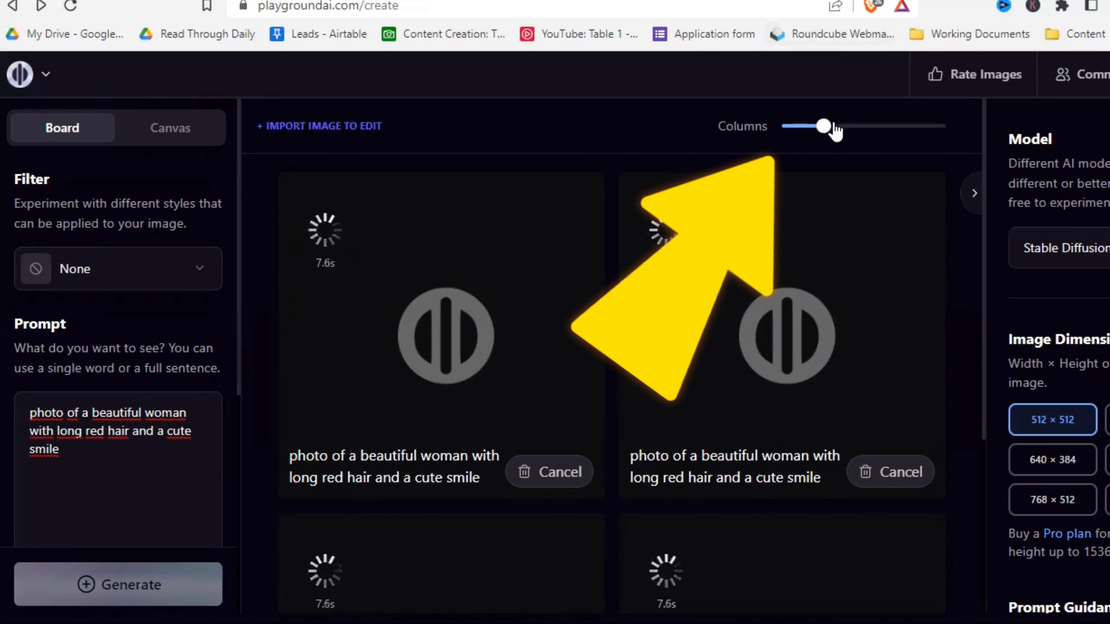
{"action": "mouse_move", "coordinate": [824, 129]}
{"action": "left_mouse_down"}
{"action": "mouse_move", "coordinate": [802, 129]}
{"action": "mouse_move", "coordinate": [870, 137]}
{"action": "mouse_move", "coordinate": [820, 136]}
{"action": "left_mouse_up"}
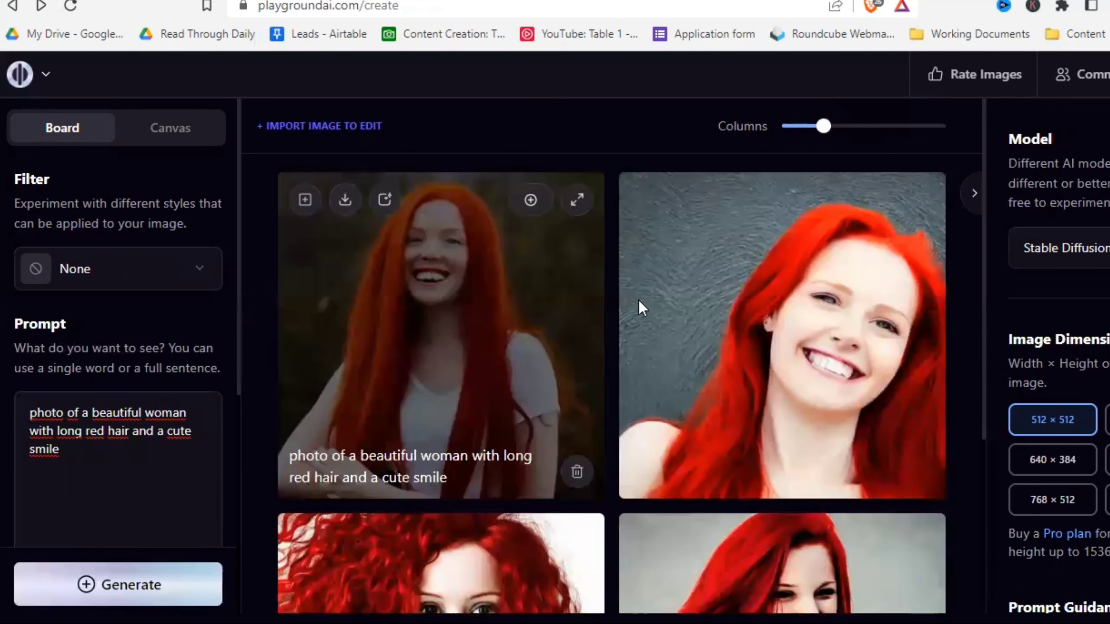
{"action": "scroll", "coordinate": [611, 308], "scroll_direction": "down", "scroll_amount": 5}
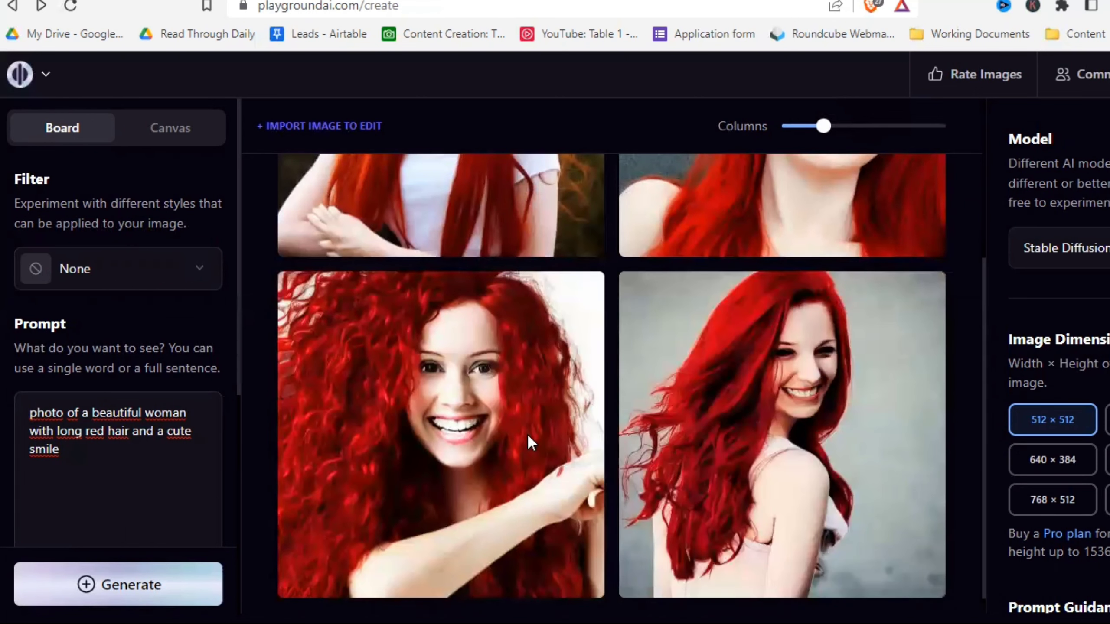
{"action": "scroll", "coordinate": [605, 435], "scroll_direction": "up", "scroll_amount": 2}
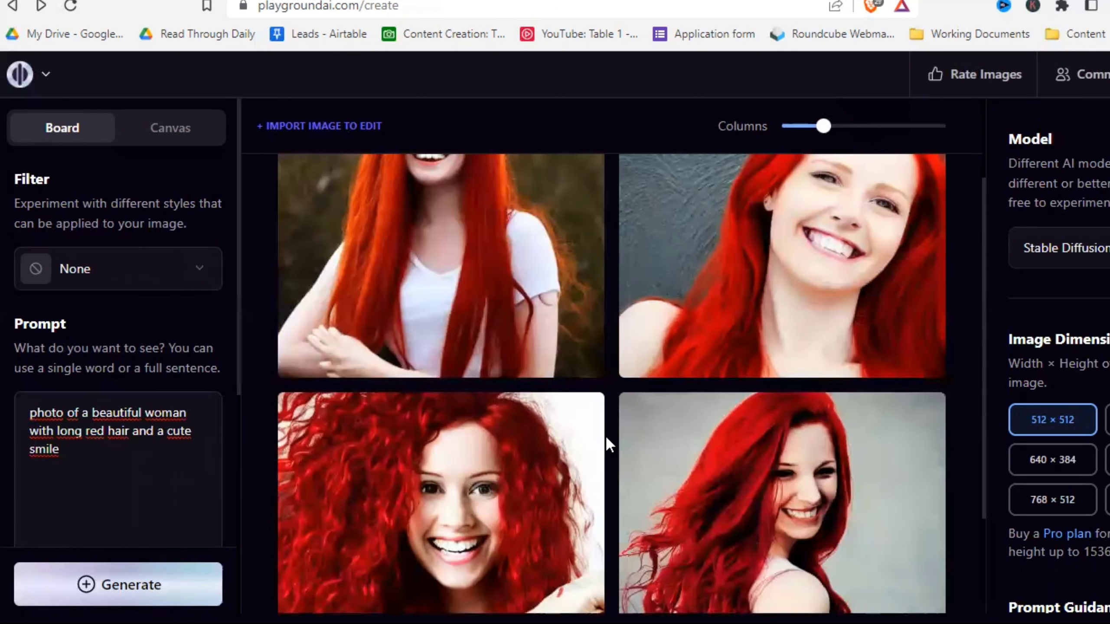
{"action": "scroll", "coordinate": [607, 438], "scroll_direction": "up", "scroll_amount": 2}
{"action": "scroll", "coordinate": [608, 439], "scroll_direction": "down", "scroll_amount": 2}
{"action": "scroll", "coordinate": [100, 443], "scroll_direction": "down", "scroll_amount": 2}
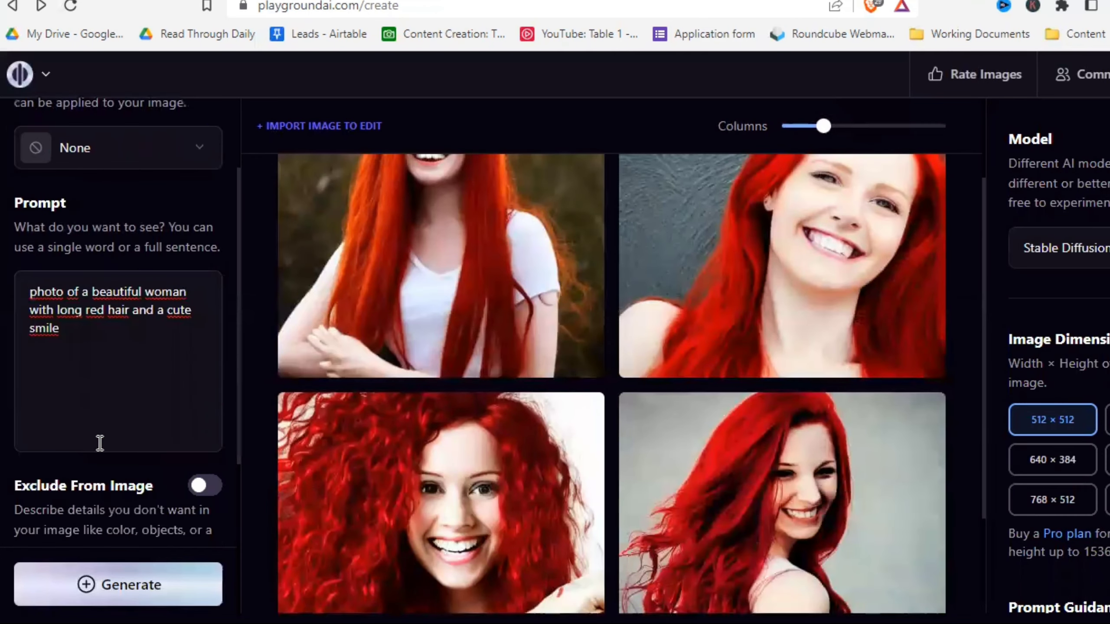
{"action": "scroll", "coordinate": [107, 422], "scroll_direction": "down", "scroll_amount": 2}
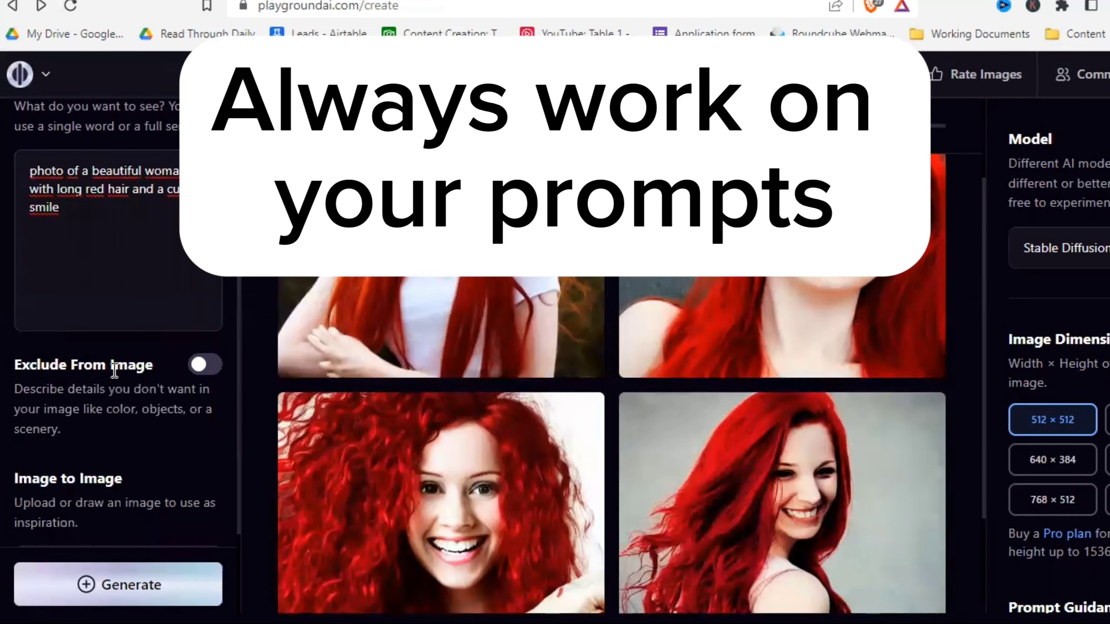
Step: Enable Exclude From Image, replacing 'blur haze' with ugly, creepy, deformed hands … strange eyes, unrealistic colors
{"action": "left_click", "coordinate": [198, 367]}
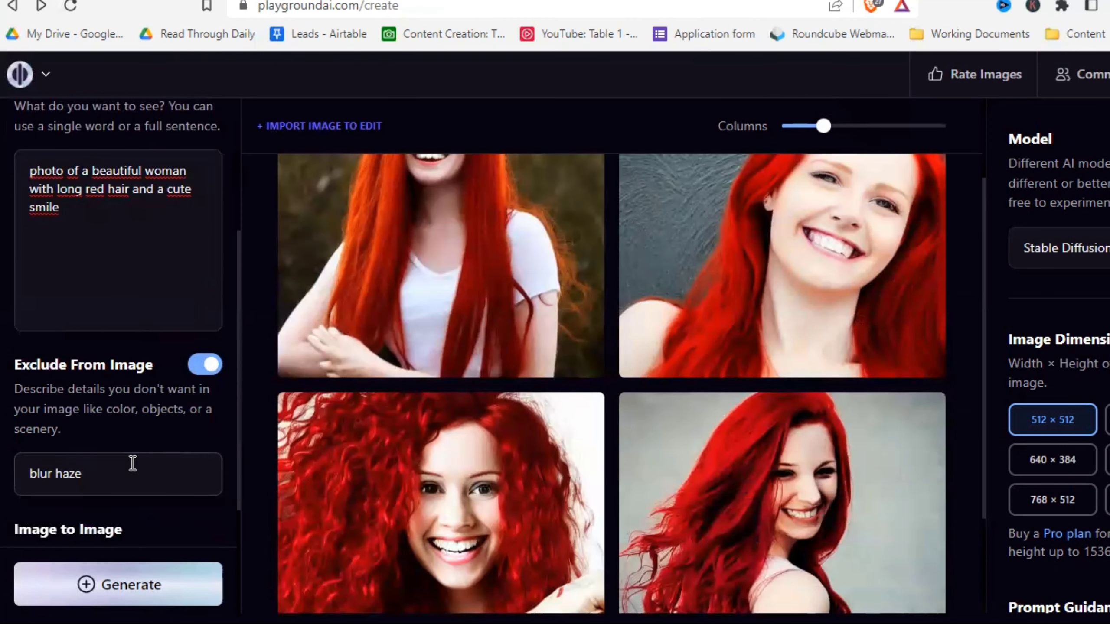
{"action": "key", "text": "BackSpace"}
{"action": "key", "text": "BackSpace"}
{"action": "key", "text": "BackSpace"}
{"action": "key", "text": "BackSpace"}
{"action": "key", "text": "BackSpace"}
{"action": "key", "text": "BackSpace"}
{"action": "key", "text": "BackSpace"}
{"action": "key", "text": "BackSpace"}
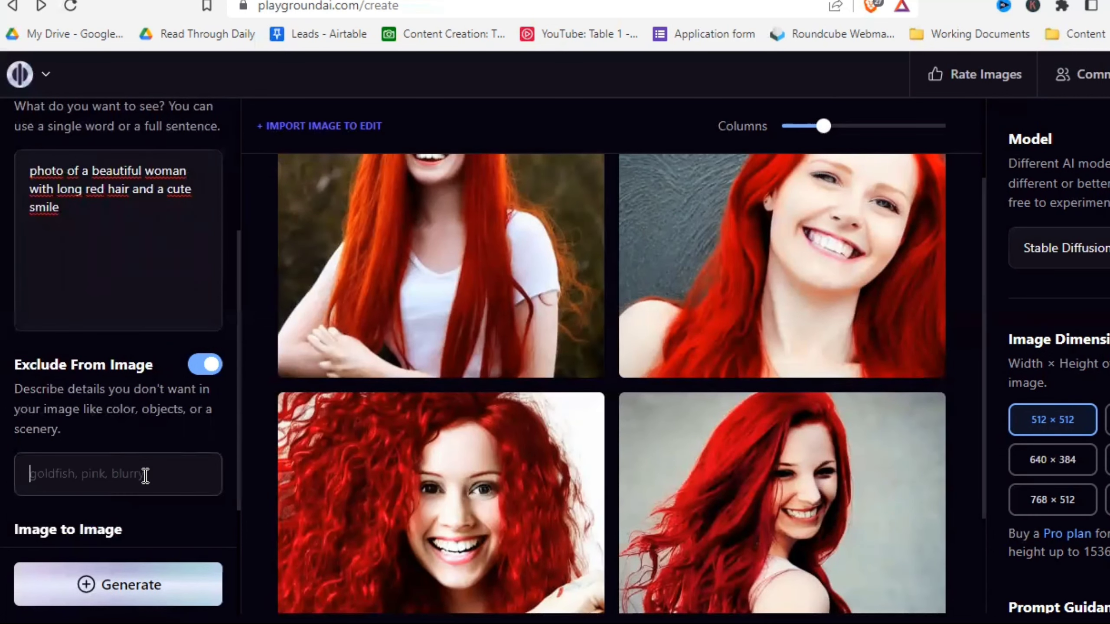
{"action": "type", "text": "ugly, creepy"}
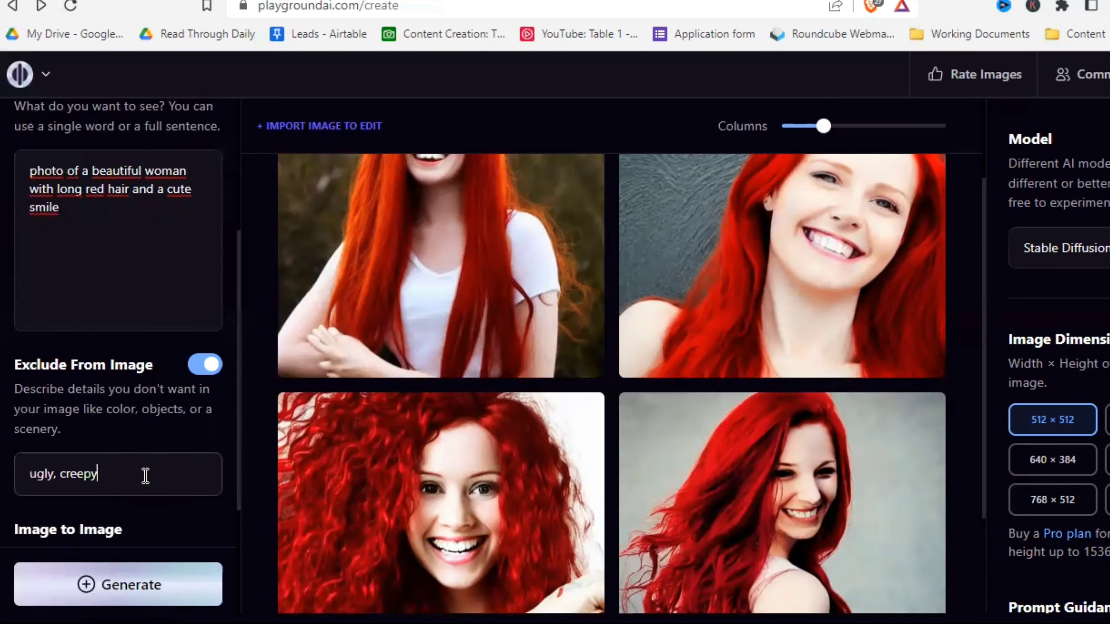
{"action": "type", "text": ", deformed hands, "}
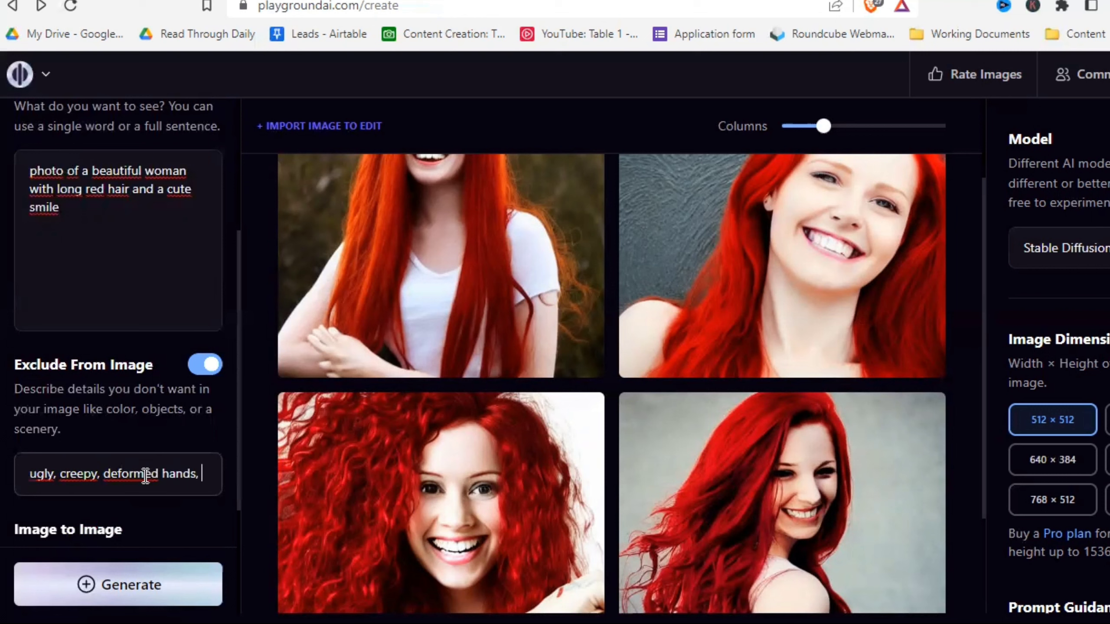
{"action": "type", "text": "deformed body parts, multiple limbs, extra "}
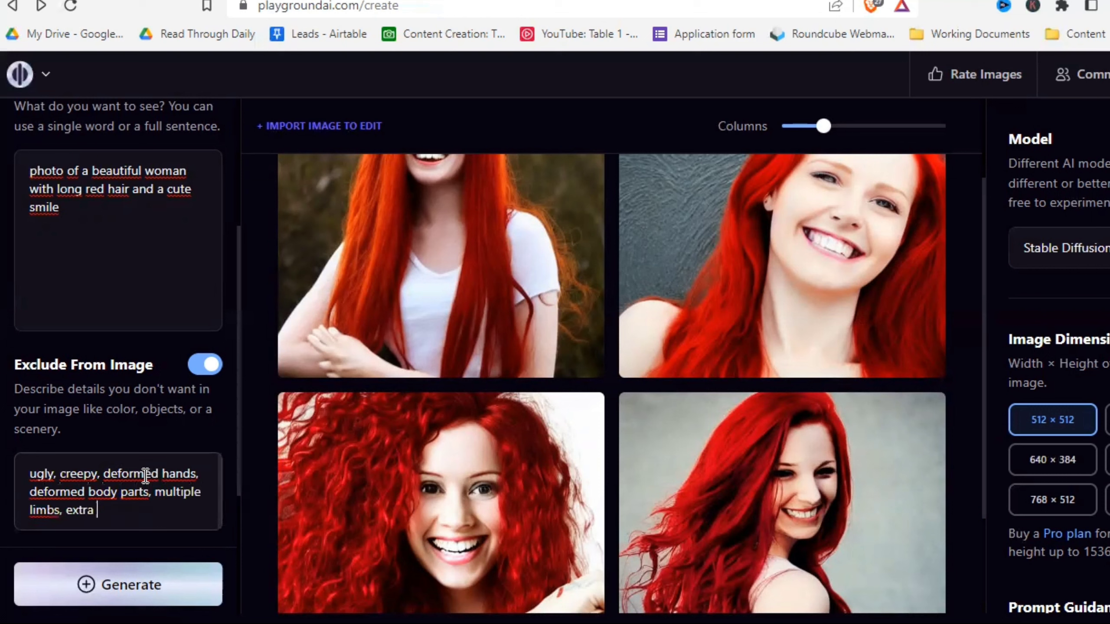
{"action": "type", "text": "fingers, weird facial compositions, exa"}
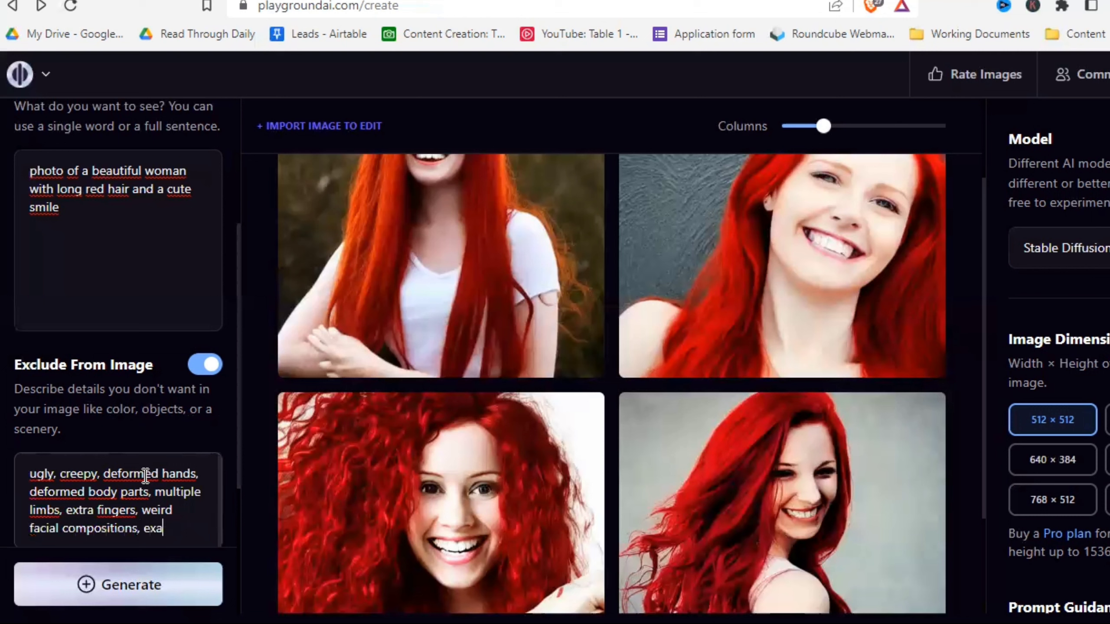
{"action": "type", "text": "ggerated expressions,"}
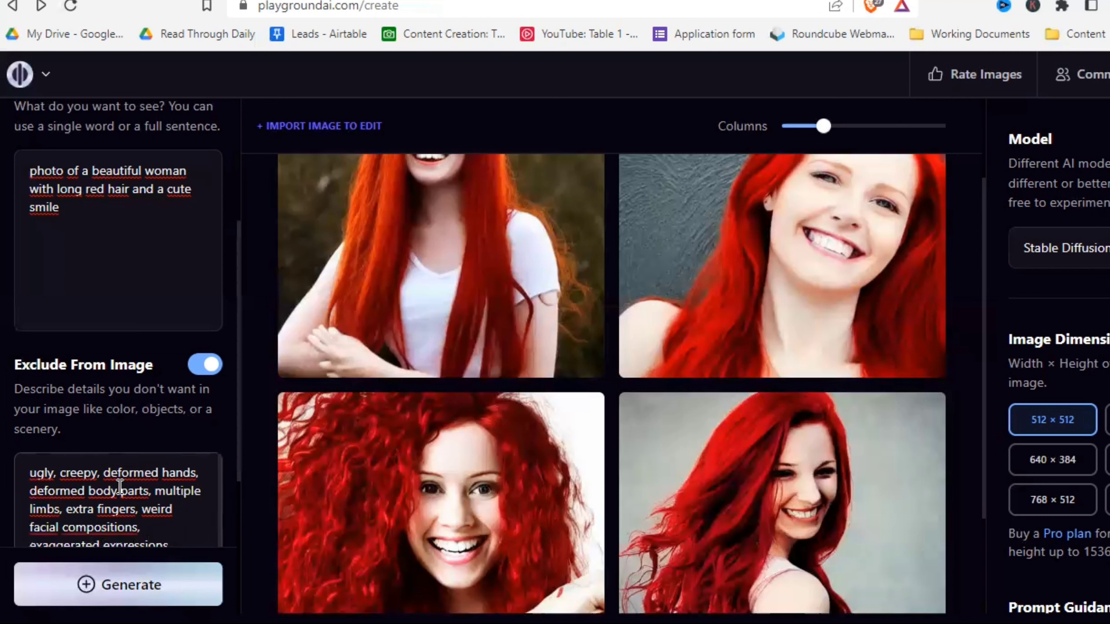
{"action": "scroll", "coordinate": [116, 481], "scroll_direction": "down", "scroll_amount": 3}
{"action": "type", "text": "strange eyes"}
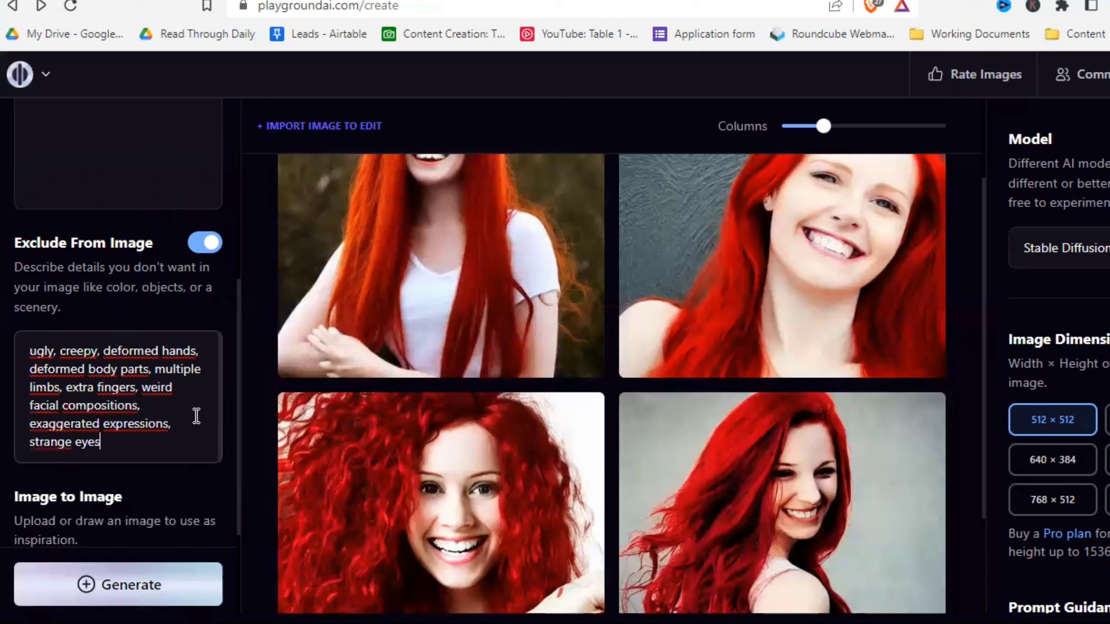
{"action": "type", "text": ", unrealistic colors"}
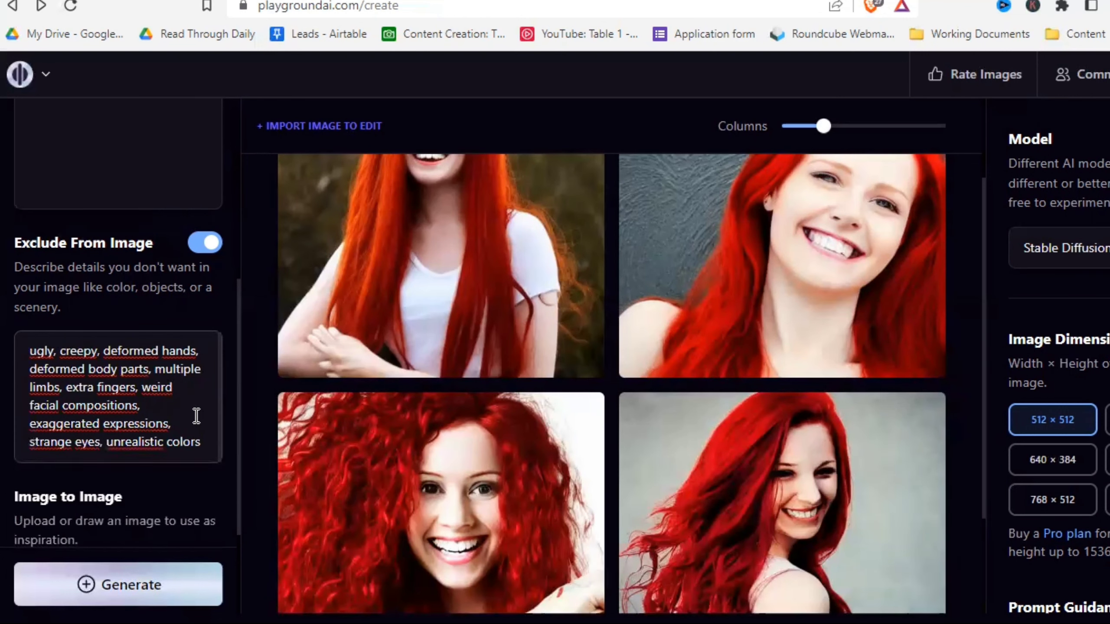
Step: Append ', nature background, centered, symmetrical' after 'smile' in the prompt
{"action": "scroll", "coordinate": [285, 440], "scroll_direction": "down", "scroll_amount": 3}
{"action": "scroll", "coordinate": [285, 440], "scroll_direction": "up", "scroll_amount": 5}
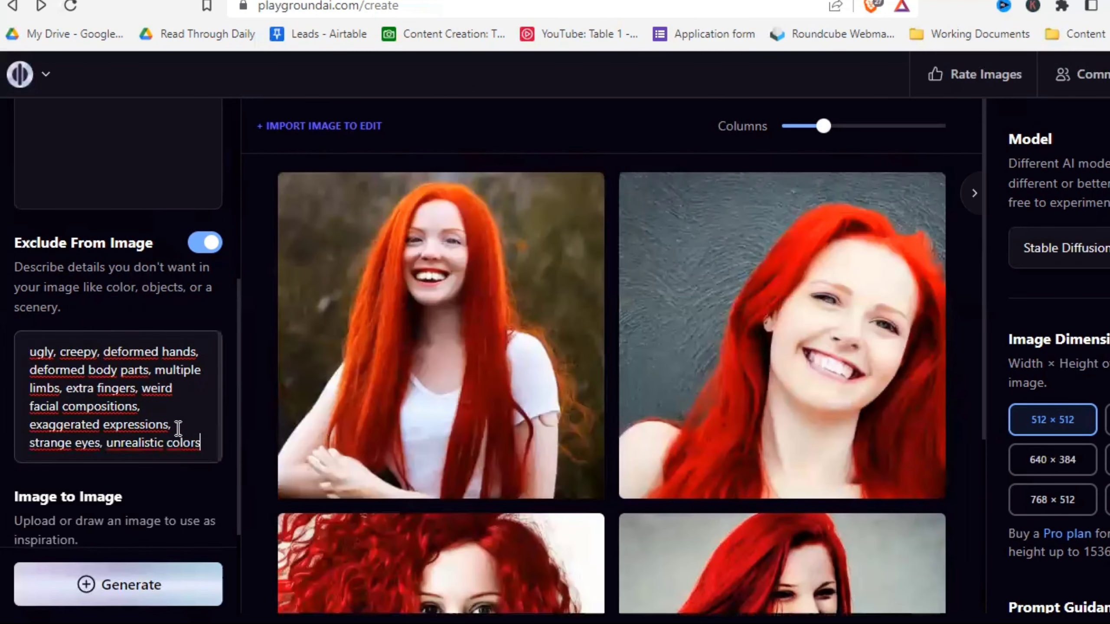
{"action": "scroll", "coordinate": [178, 428], "scroll_direction": "up", "scroll_amount": 5}
{"action": "left_click", "coordinate": [101, 342]}
{"action": "type", "text": ", nature background, centered, symmetrical"}
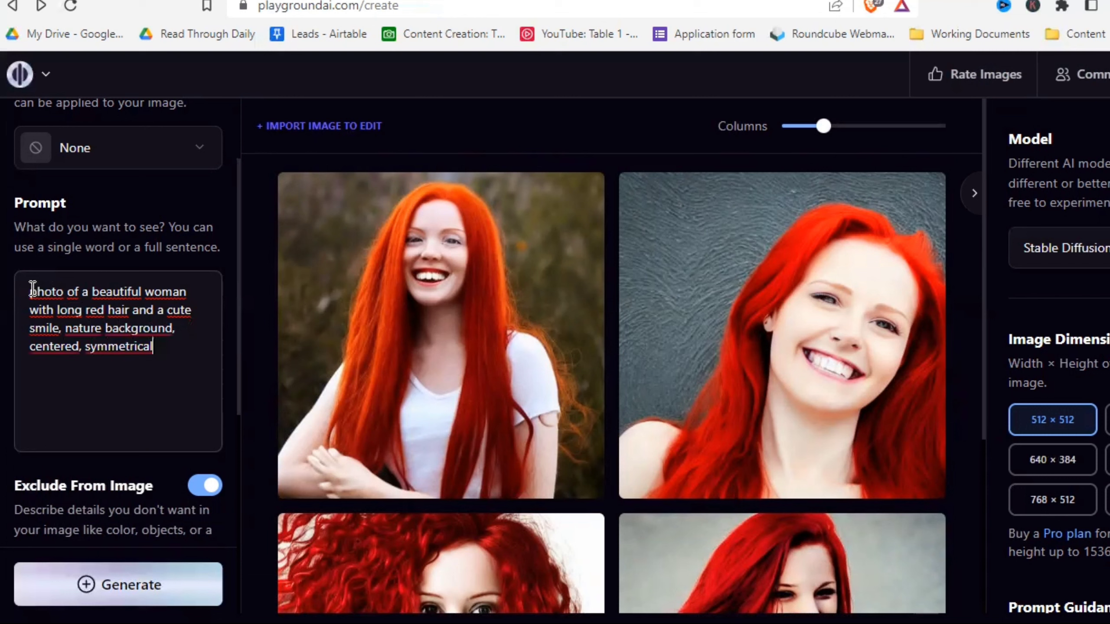
Step: Prefix the prompt with 'realistic portrait', insert 'highly detailed, ultra realistic,' before nature, and generate
{"action": "left_click", "coordinate": [32, 290]}
{"action": "type", "text": "realistic portrait photo of a"}
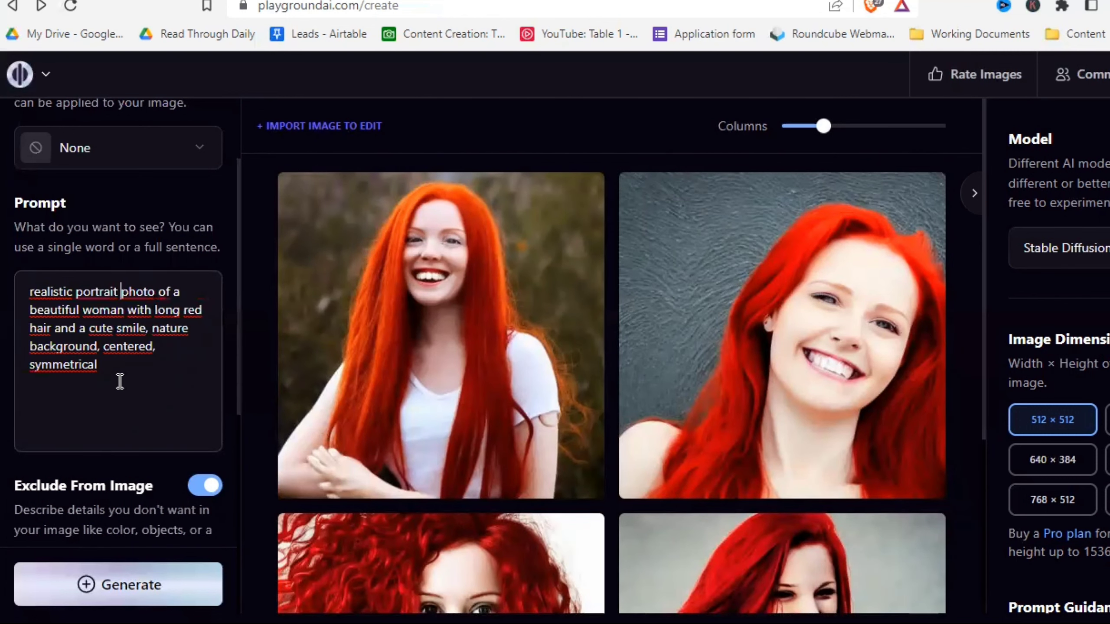
{"action": "left_click", "coordinate": [150, 329]}
{"action": "type", "text": "highly detailed"}
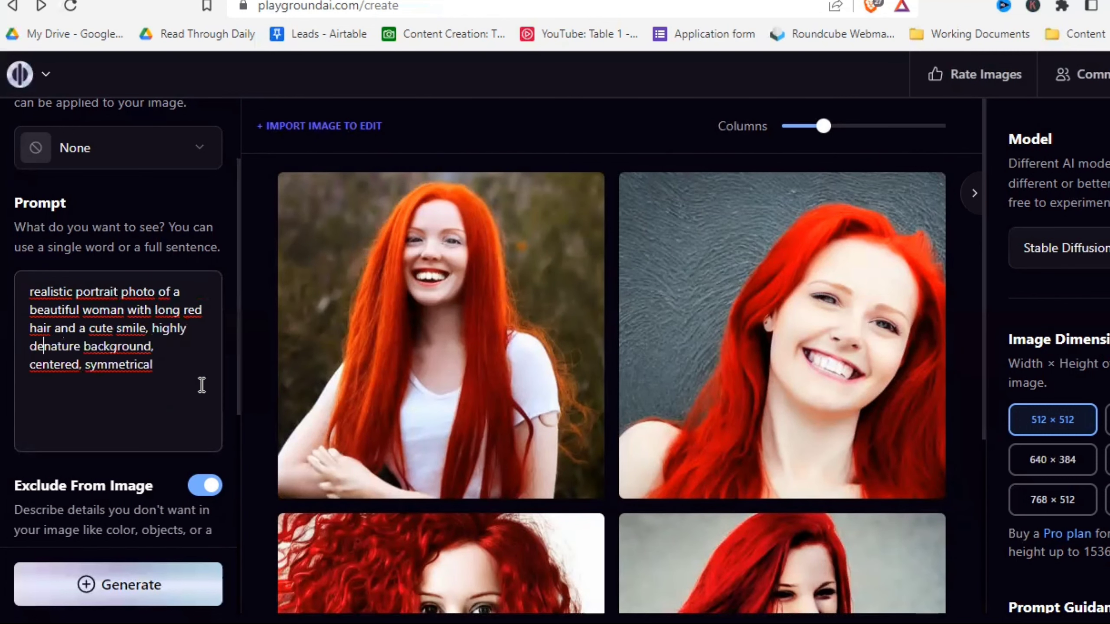
{"action": "type", "text": ", ultra realistic,"}
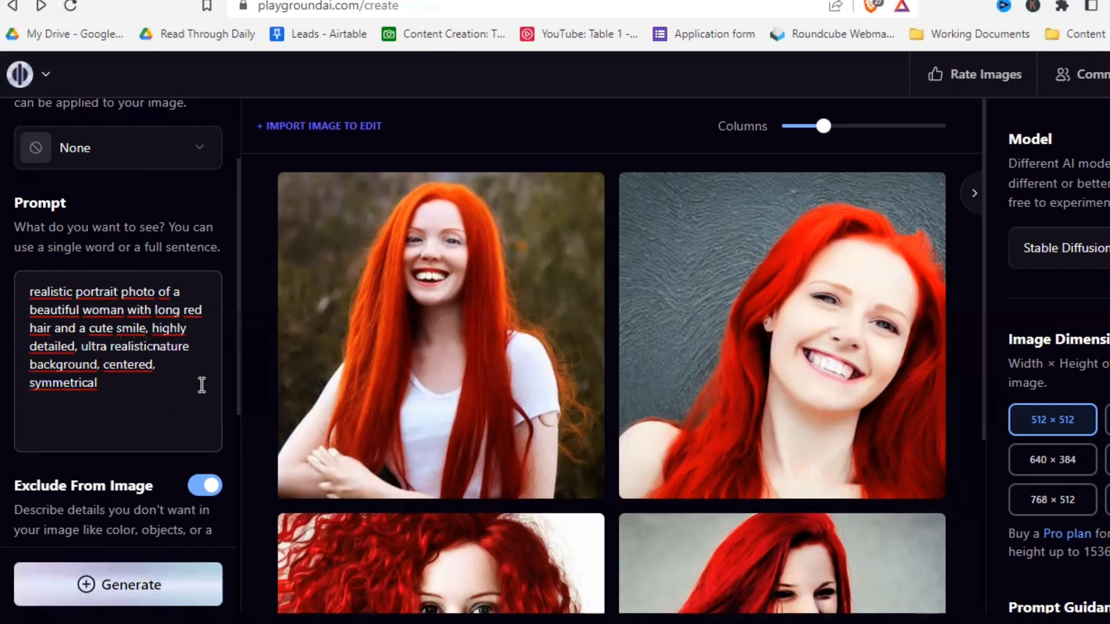
{"action": "left_click", "coordinate": [189, 585]}
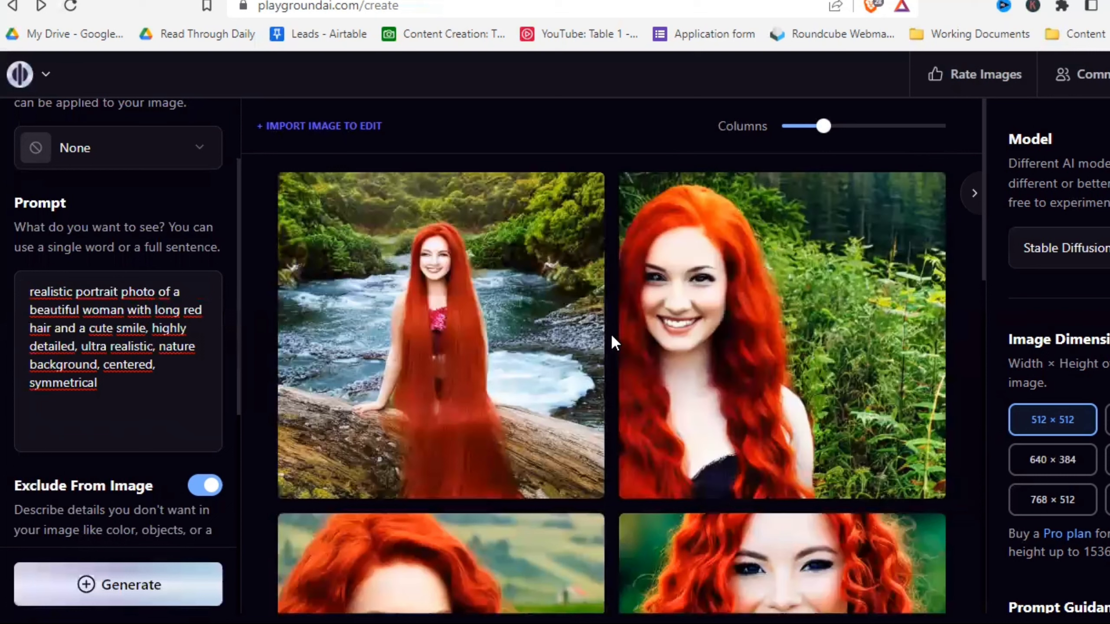
{"action": "scroll", "coordinate": [612, 342], "scroll_direction": "down", "scroll_amount": 3}
{"action": "scroll", "coordinate": [612, 339], "scroll_direction": "down", "scroll_amount": 5}
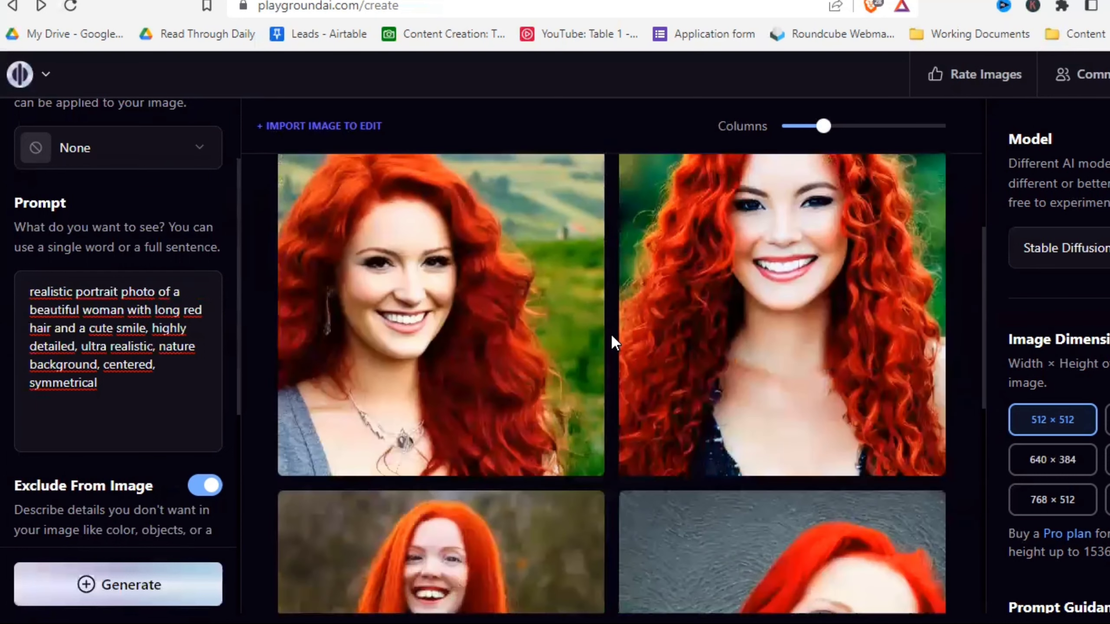
{"action": "scroll", "coordinate": [612, 339], "scroll_direction": "up", "scroll_amount": 5}
{"action": "scroll", "coordinate": [471, 360], "scroll_direction": "up", "scroll_amount": 3}
{"action": "scroll", "coordinate": [470, 322], "scroll_direction": "down", "scroll_amount": 3}
{"action": "scroll", "coordinate": [524, 315], "scroll_direction": "up", "scroll_amount": 3}
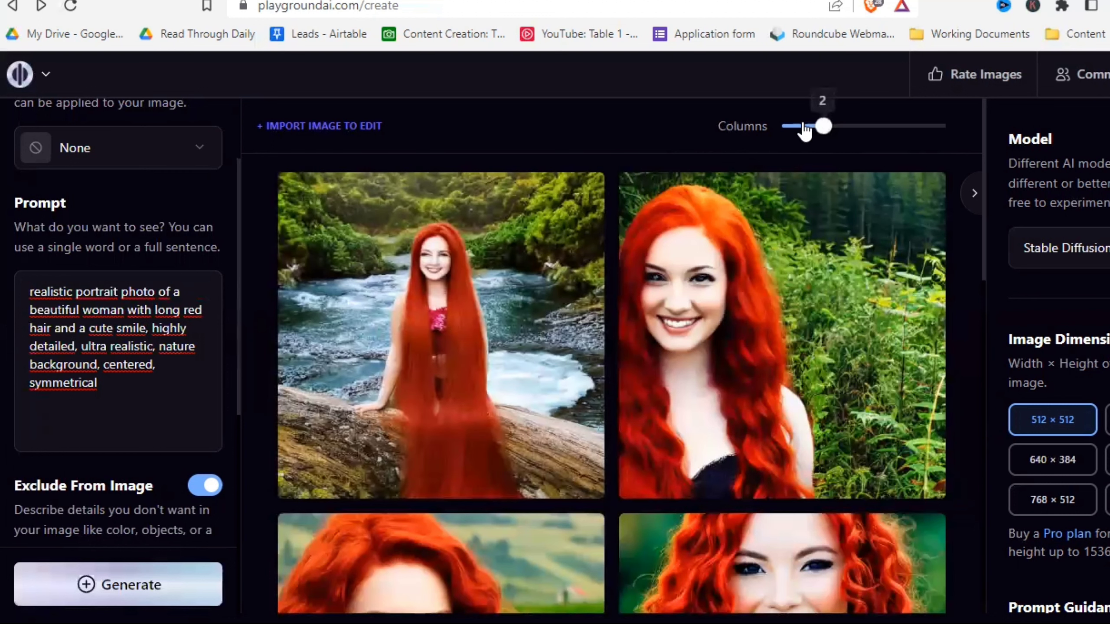
{"action": "left_click_drag", "start_coordinate": [823, 127], "coordinate": [802, 127]}
{"action": "scroll", "coordinate": [879, 324], "scroll_direction": "down", "scroll_amount": 3}
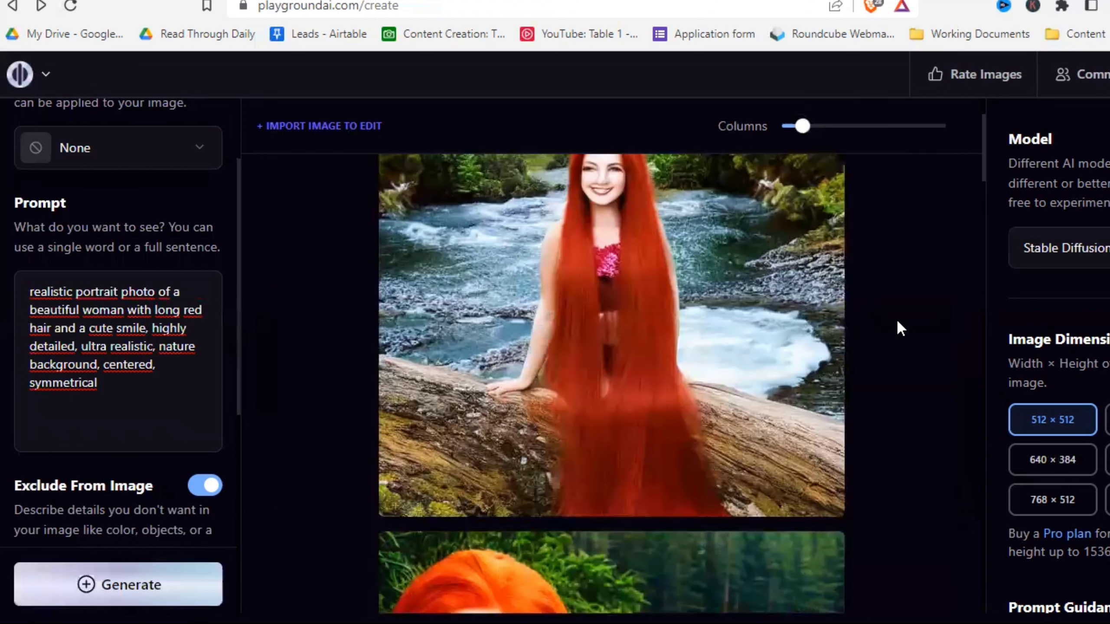
{"action": "scroll", "coordinate": [898, 324], "scroll_direction": "down", "scroll_amount": 10}
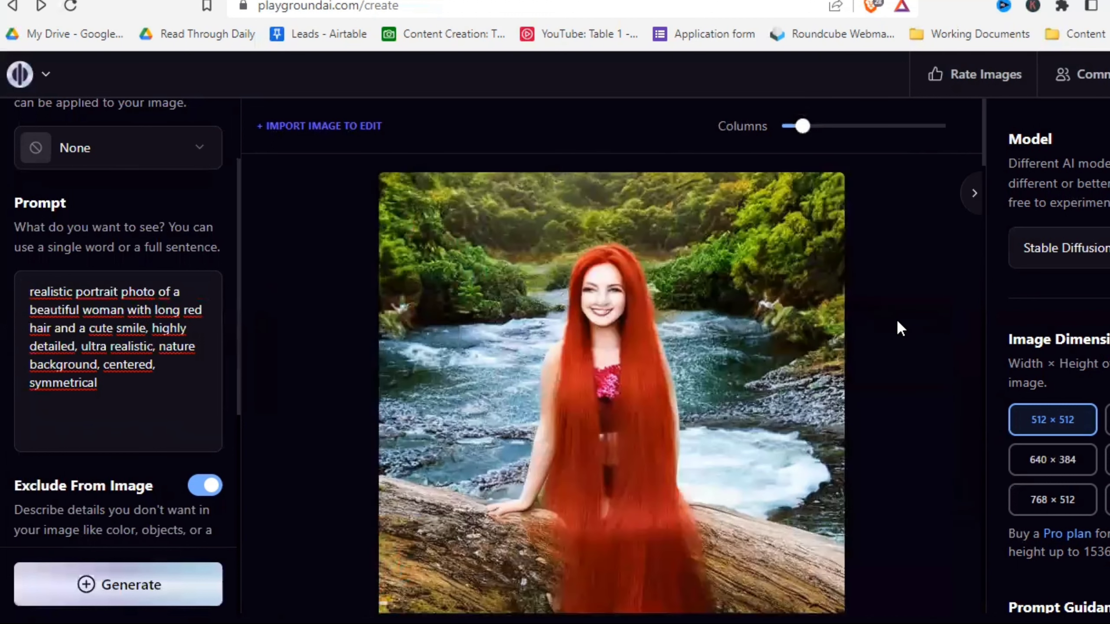
{"action": "scroll", "coordinate": [898, 323], "scroll_direction": "down", "scroll_amount": 3}
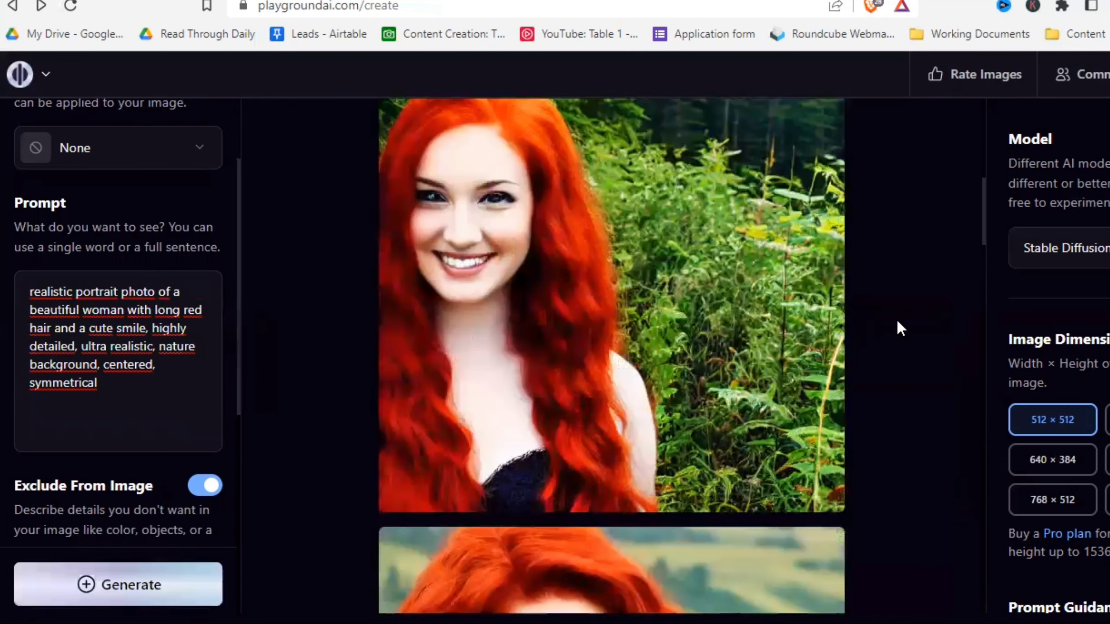
{"action": "scroll", "coordinate": [898, 321], "scroll_direction": "down", "scroll_amount": 10}
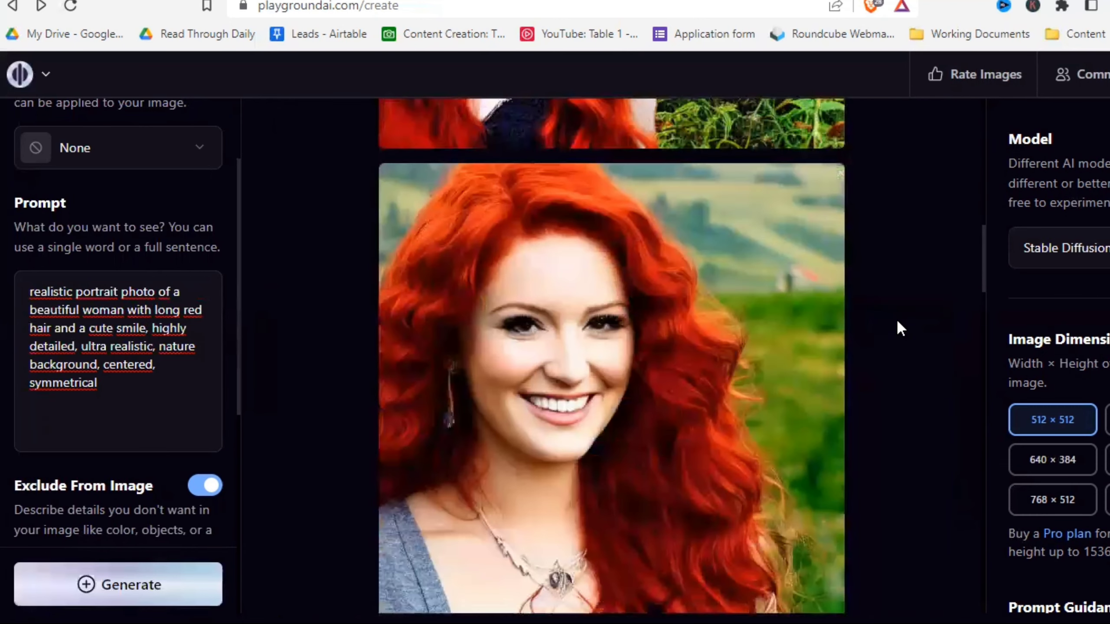
{"action": "scroll", "coordinate": [898, 323], "scroll_direction": "down", "scroll_amount": 3}
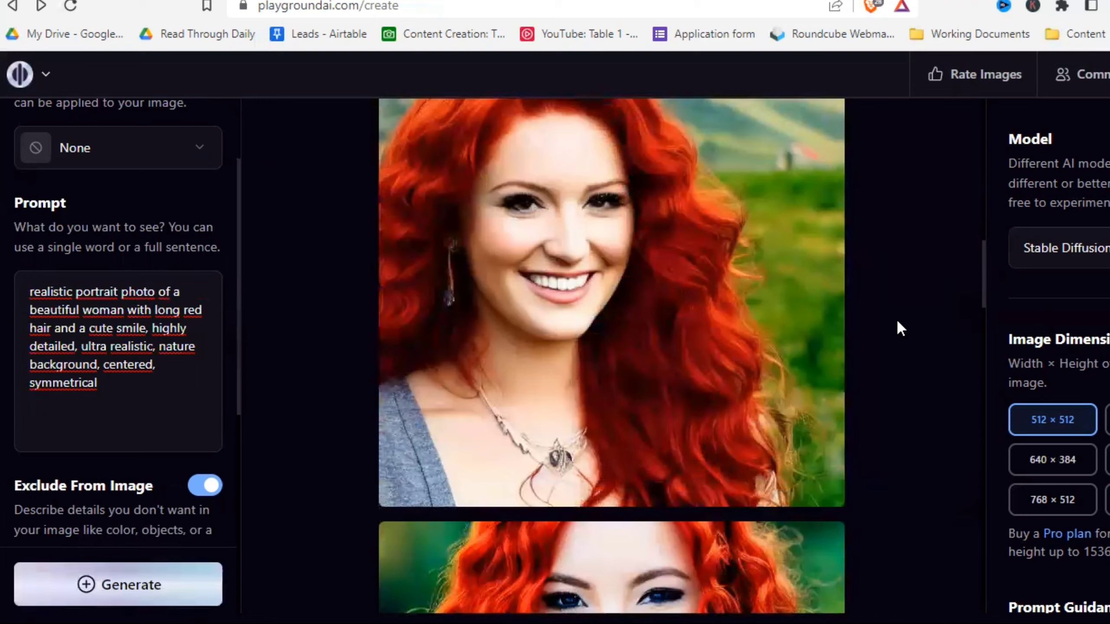
{"action": "scroll", "coordinate": [897, 324], "scroll_direction": "down", "scroll_amount": 10}
{"action": "scroll", "coordinate": [901, 340], "scroll_direction": "down", "scroll_amount": 20}
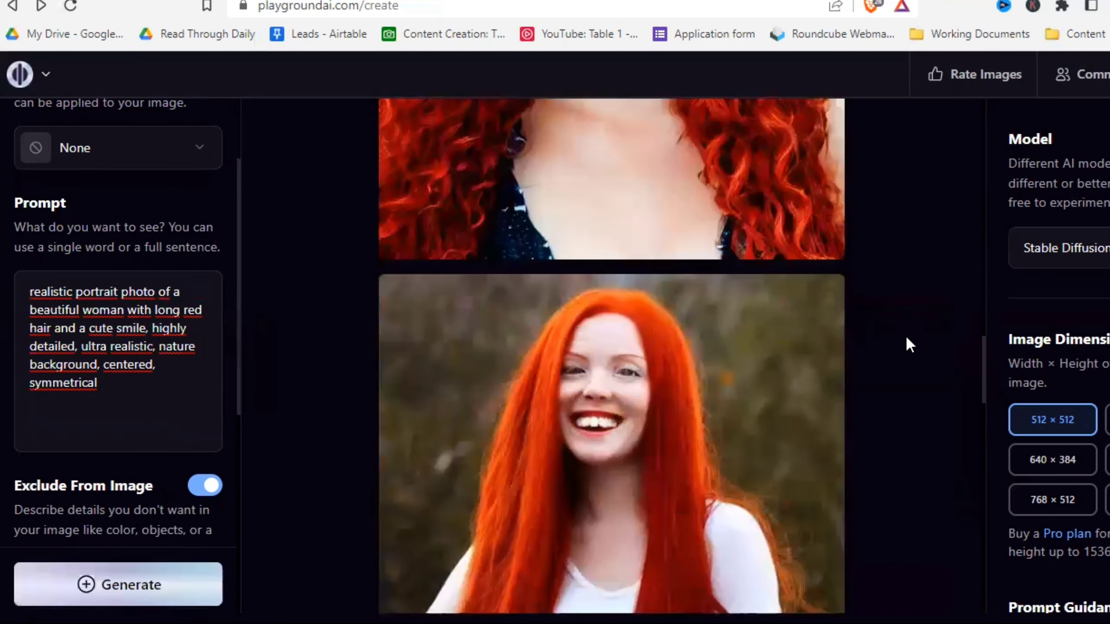
{"action": "scroll", "coordinate": [893, 350], "scroll_direction": "down", "scroll_amount": 20}
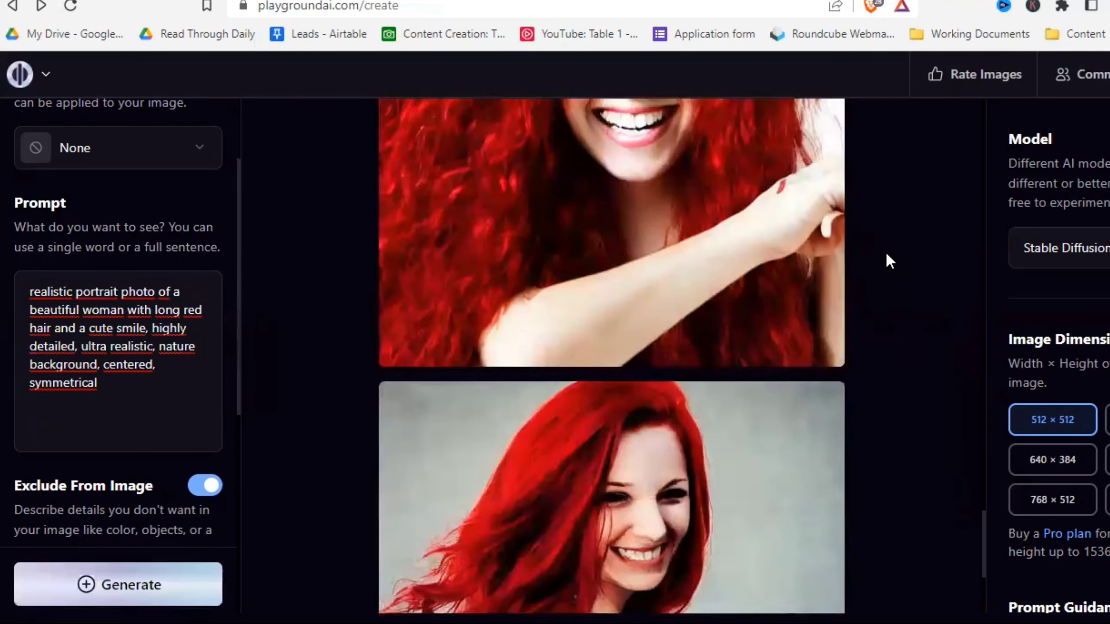
{"action": "scroll", "coordinate": [866, 258], "scroll_direction": "up", "scroll_amount": 20}
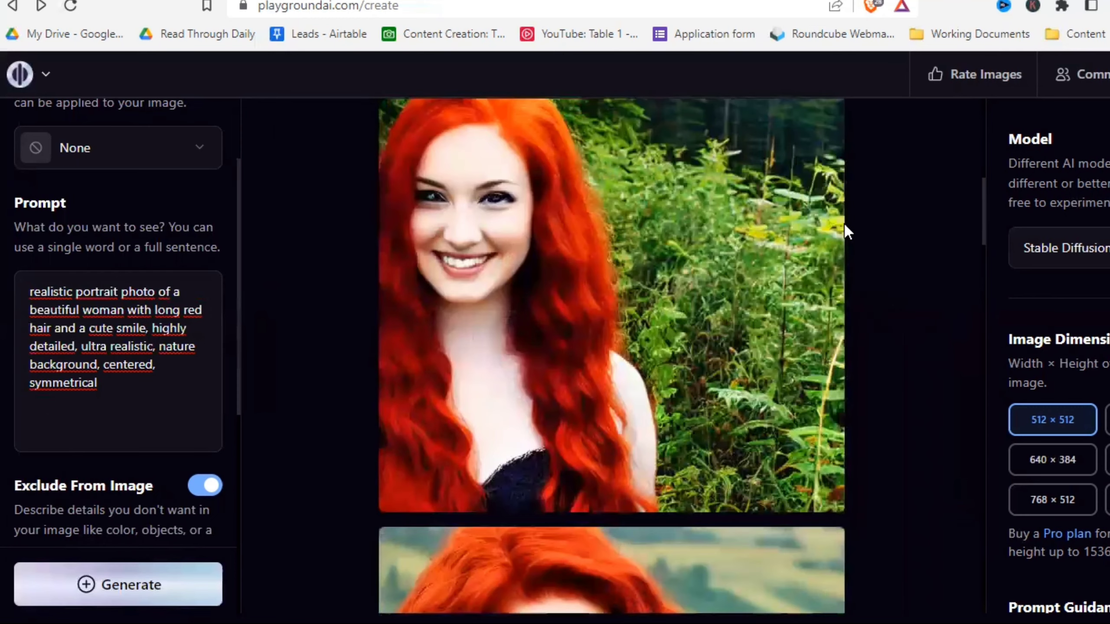
{"action": "left_click_drag", "start_coordinate": [800, 127], "coordinate": [823, 126]}
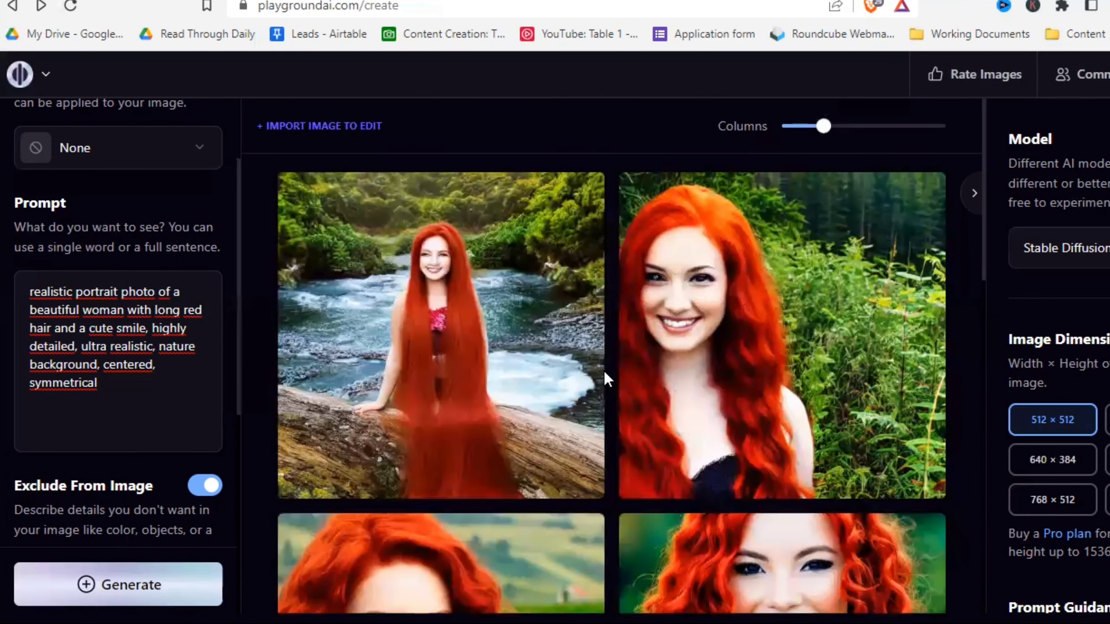
{"action": "scroll", "coordinate": [603, 369], "scroll_direction": "down", "scroll_amount": 6}
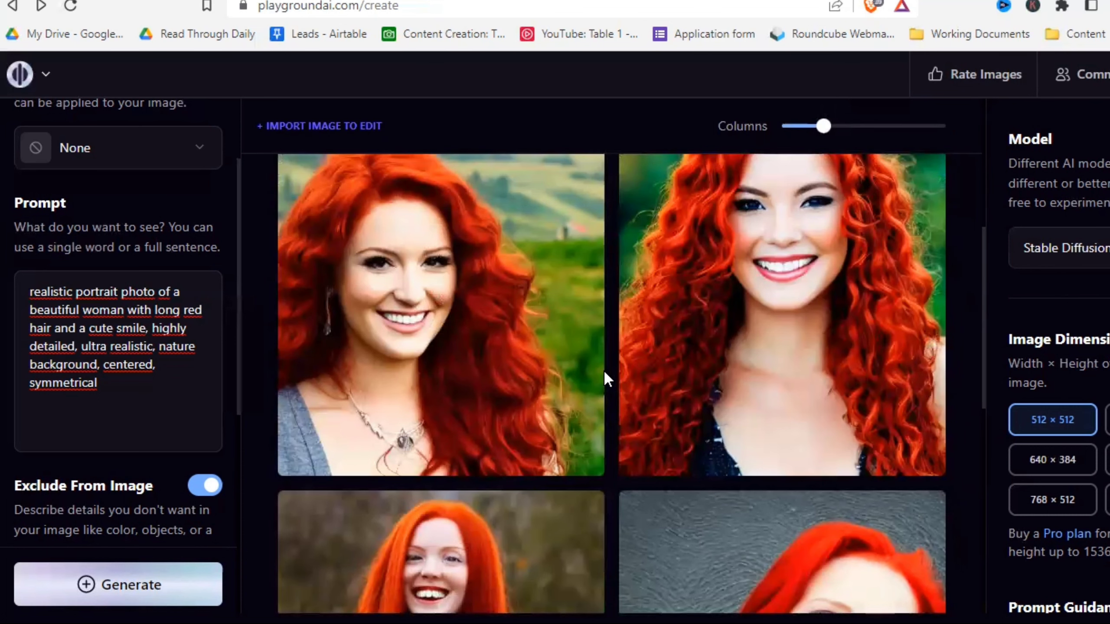
{"action": "scroll", "coordinate": [604, 370], "scroll_direction": "up", "scroll_amount": 6}
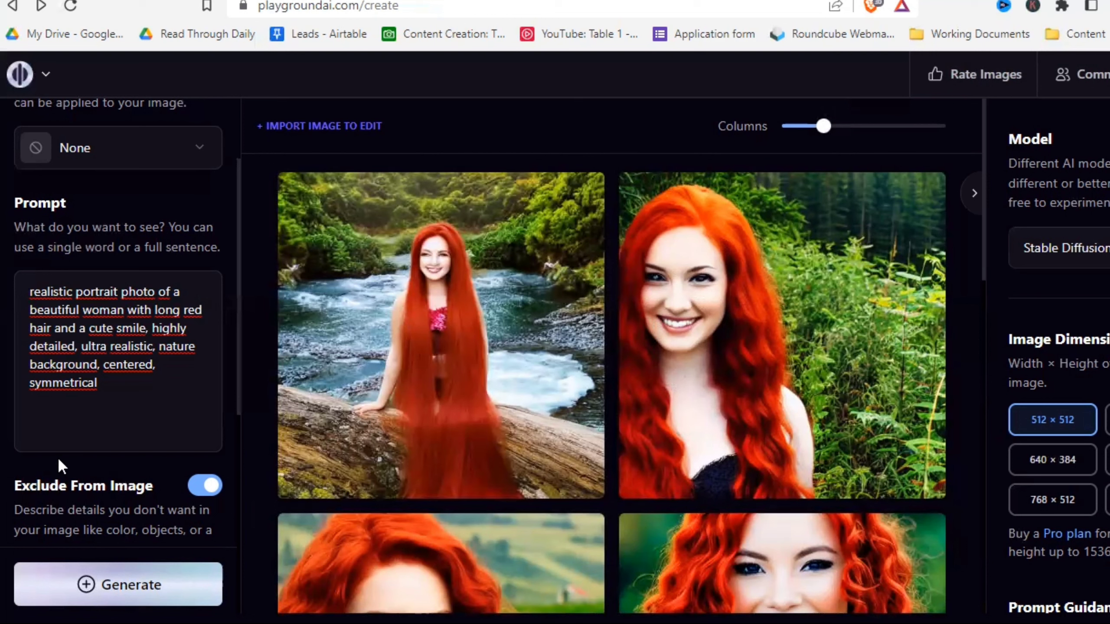
Step: Add 'detailed eyes,' to the prompt and 'extreme long hair, strange eyes' to the exclusions
{"action": "left_click", "coordinate": [77, 346]}
{"action": "type", "text": "detailed eyes, ultra"}
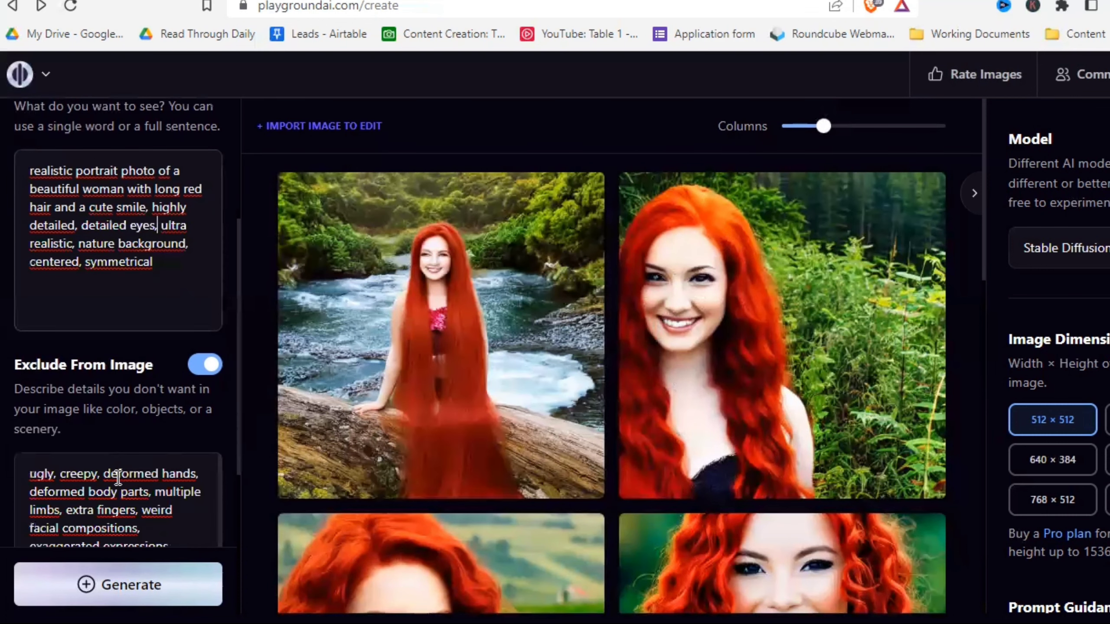
{"action": "scroll", "coordinate": [183, 481], "scroll_direction": "down", "scroll_amount": 5}
{"action": "left_click", "coordinate": [204, 442]}
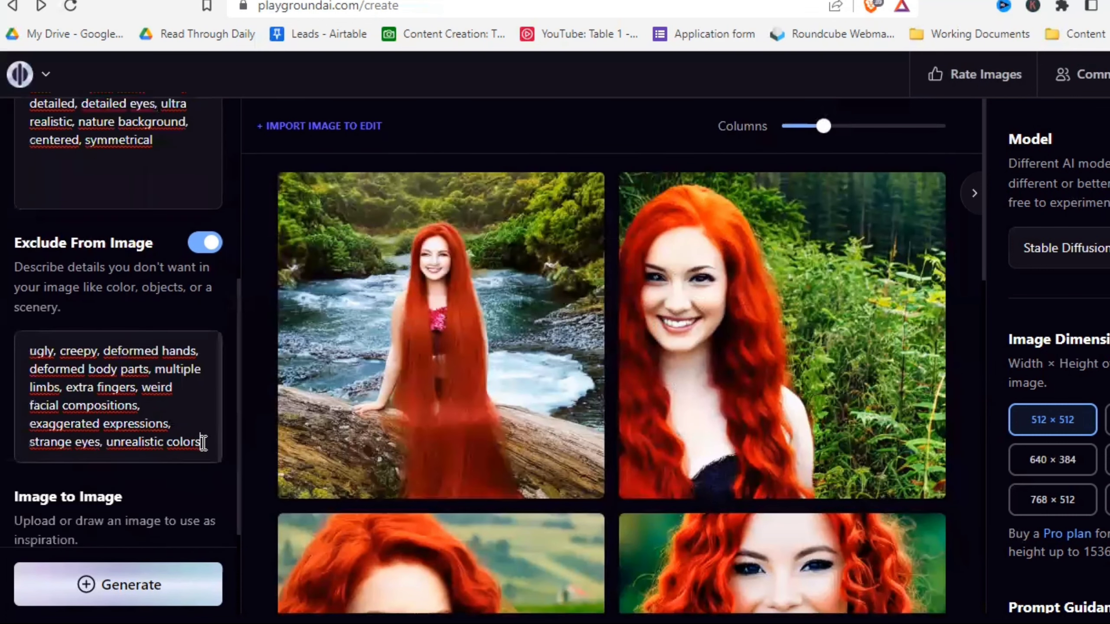
{"action": "type", "text": "extreme long hair, "}
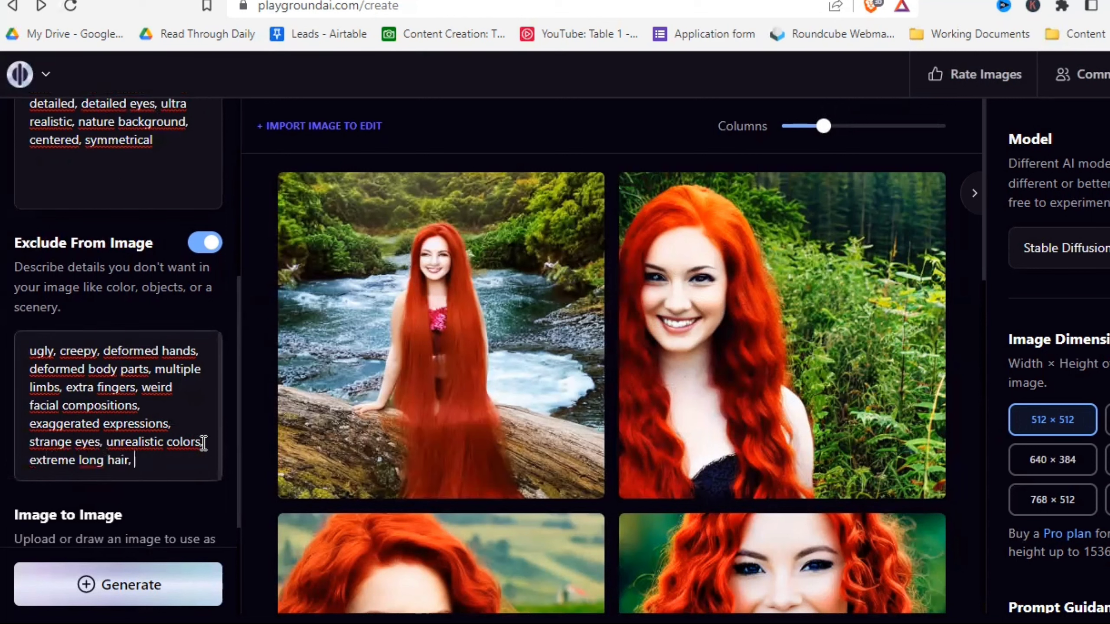
{"action": "type", "text": "strange eyes"}
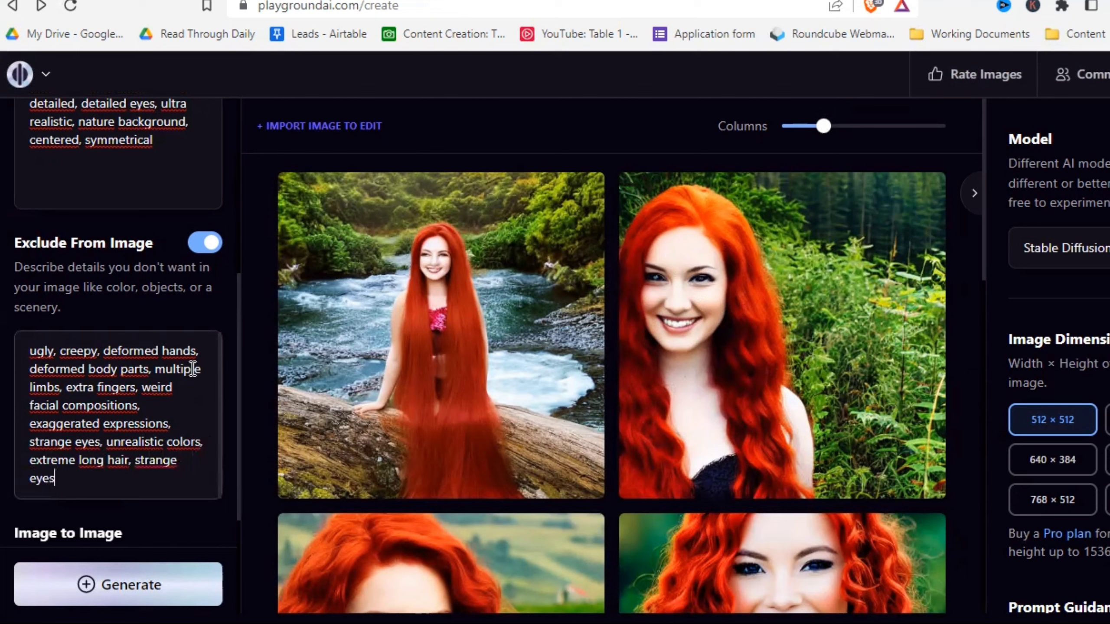
{"action": "scroll", "coordinate": [218, 414], "scroll_direction": "up", "scroll_amount": 8}
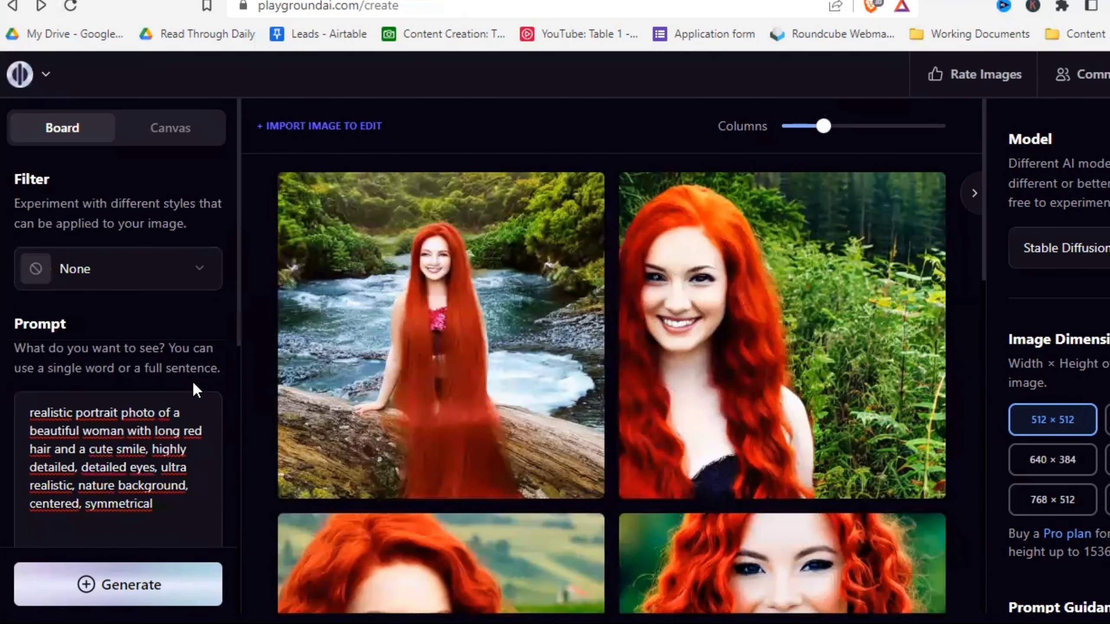
Step: Pick the Perfume style from the filter gallery
{"action": "left_click", "coordinate": [94, 280]}
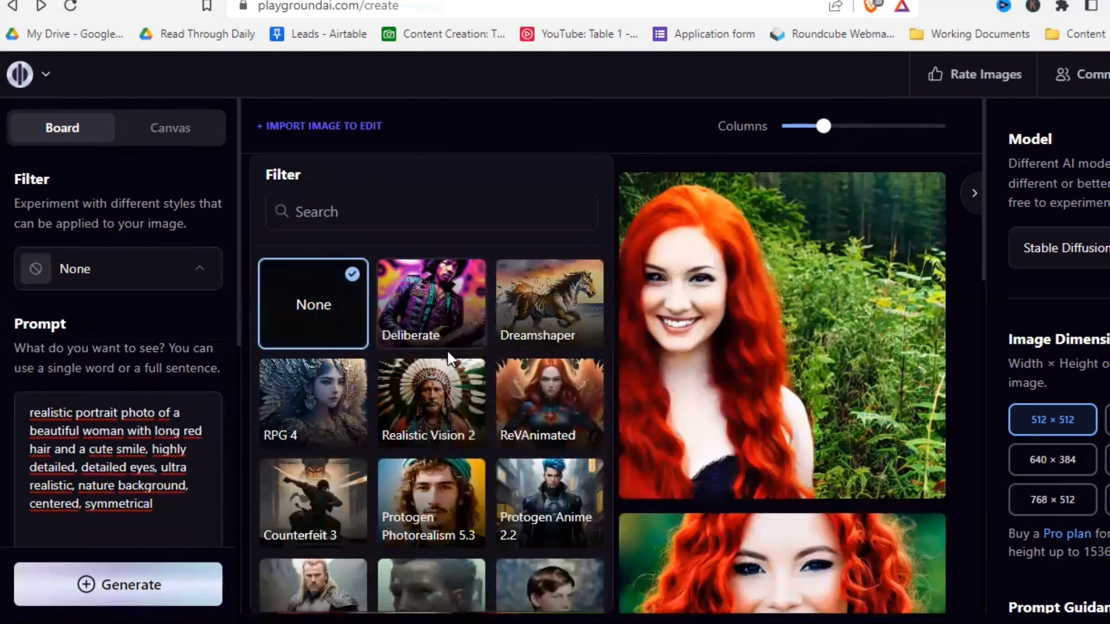
{"action": "scroll", "coordinate": [448, 352], "scroll_direction": "down", "scroll_amount": 3}
{"action": "scroll", "coordinate": [449, 357], "scroll_direction": "down", "scroll_amount": 5}
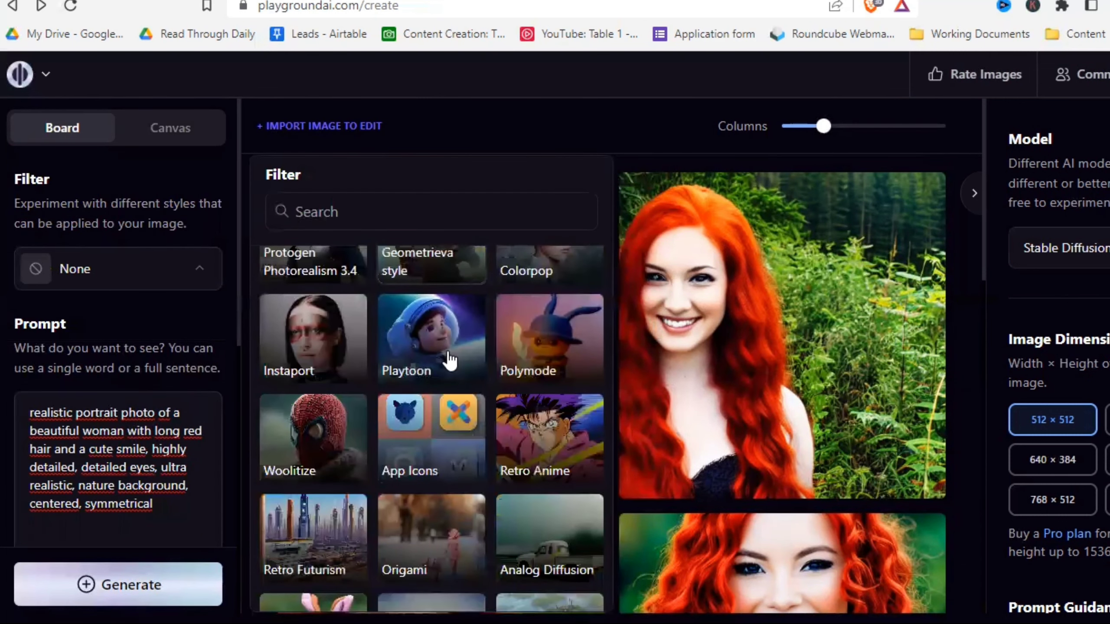
{"action": "scroll", "coordinate": [449, 359], "scroll_direction": "down", "scroll_amount": 3}
{"action": "scroll", "coordinate": [450, 360], "scroll_direction": "down", "scroll_amount": 3}
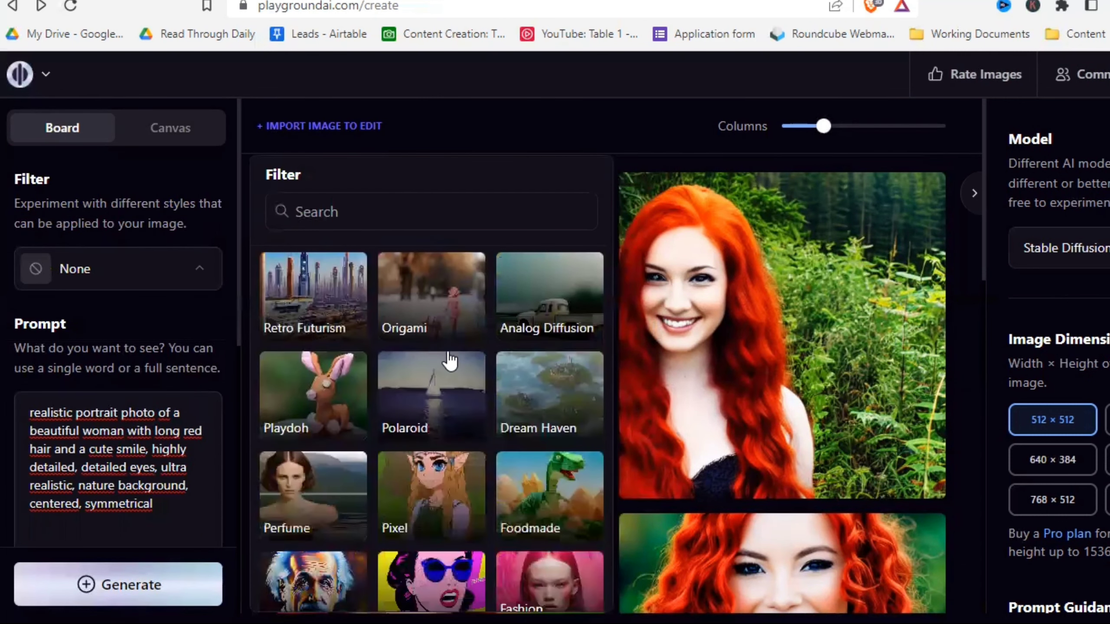
{"action": "scroll", "coordinate": [444, 348], "scroll_direction": "down", "scroll_amount": 2}
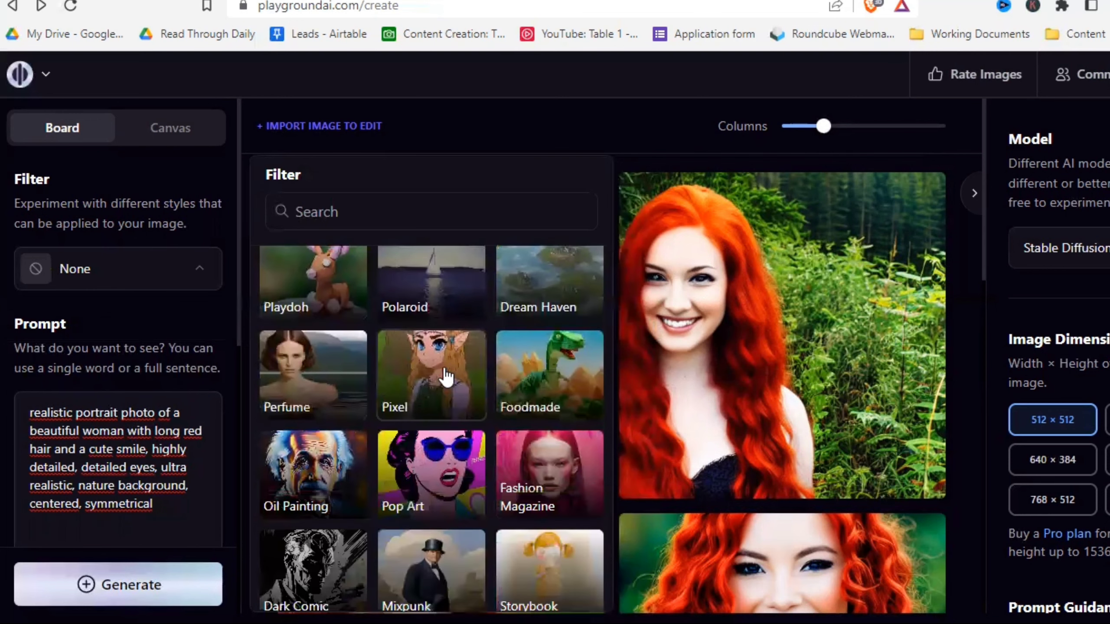
{"action": "left_click", "coordinate": [300, 367]}
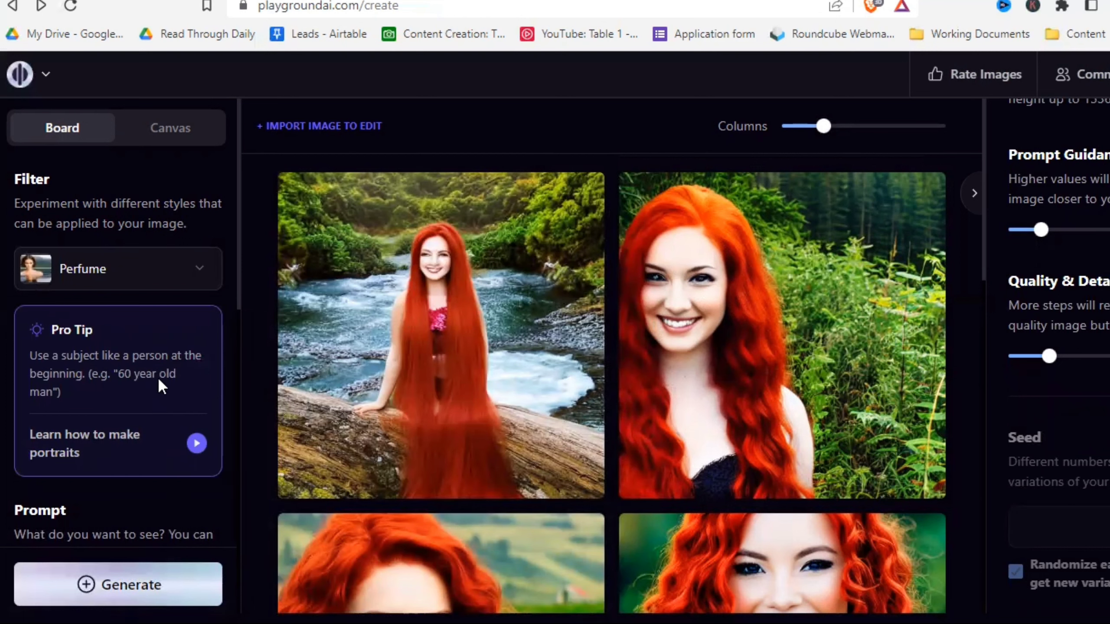
Step: Scroll the settings panel to review the exclusion list and Perfume filter settings
{"action": "scroll", "coordinate": [158, 367], "scroll_direction": "down", "scroll_amount": 8}
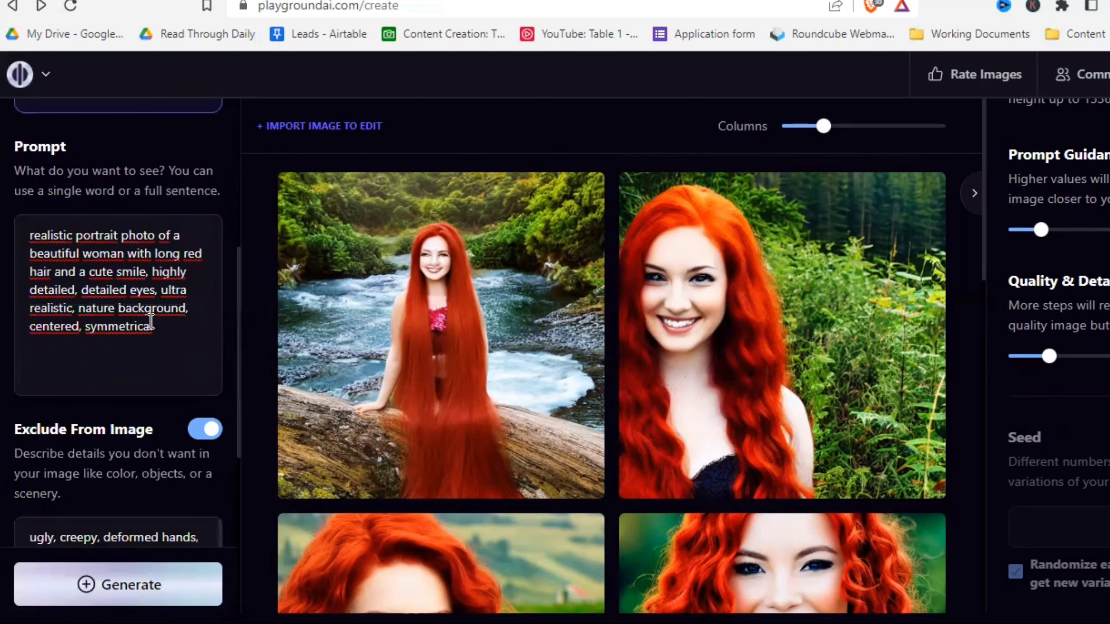
{"action": "scroll", "coordinate": [136, 300], "scroll_direction": "down", "scroll_amount": 5}
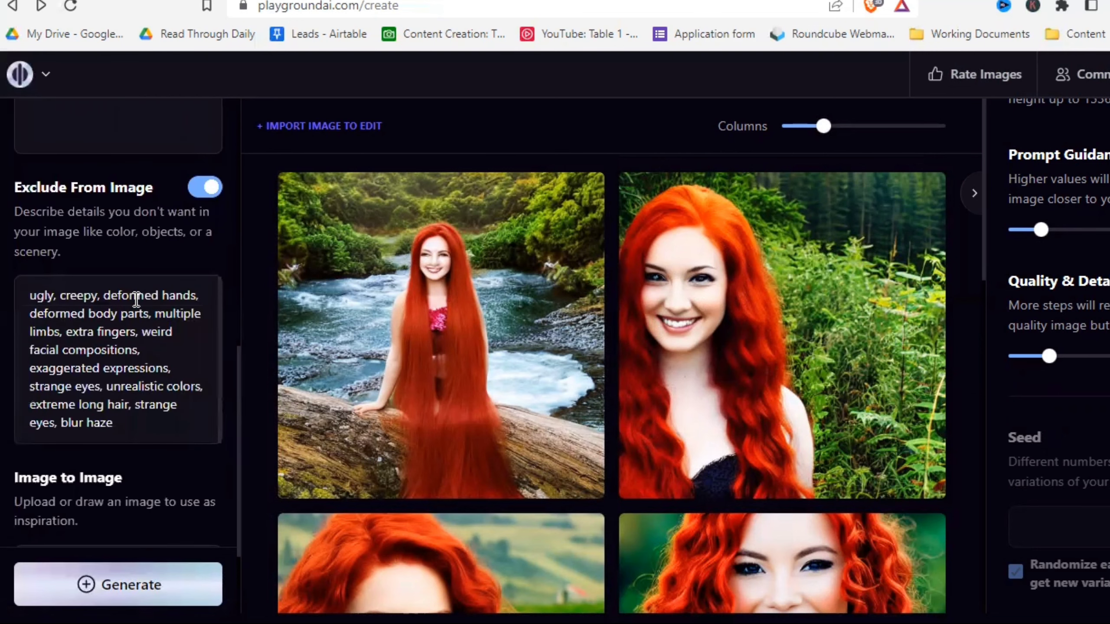
{"action": "scroll", "coordinate": [144, 360], "scroll_direction": "up", "scroll_amount": 13}
{"action": "scroll", "coordinate": [1061, 360], "scroll_direction": "up", "scroll_amount": 5}
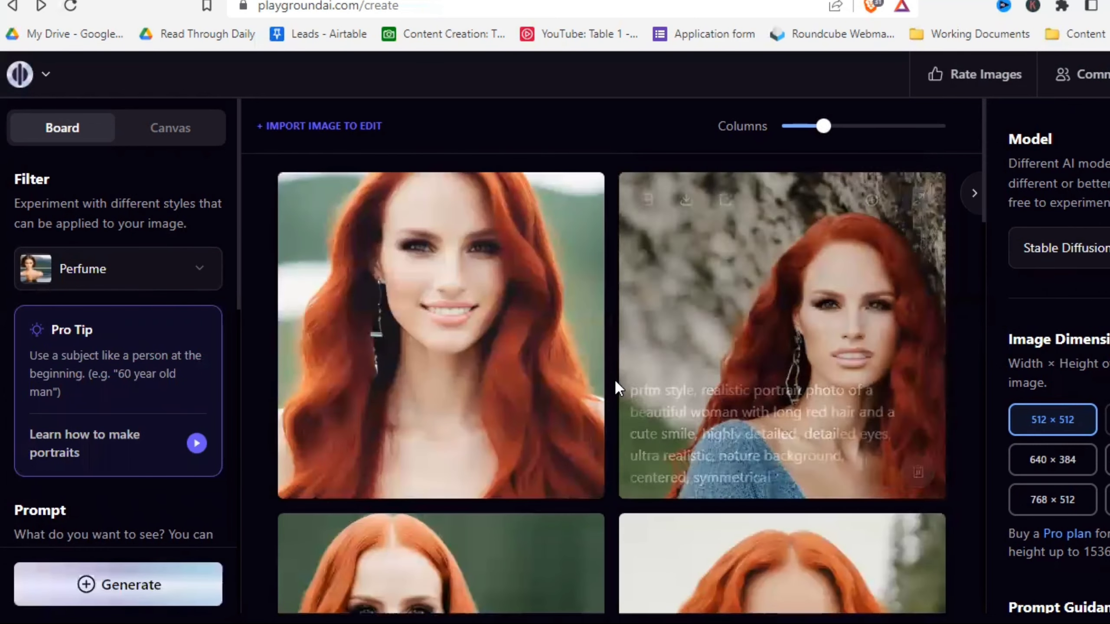
{"action": "scroll", "coordinate": [608, 398], "scroll_direction": "down", "scroll_amount": 3}
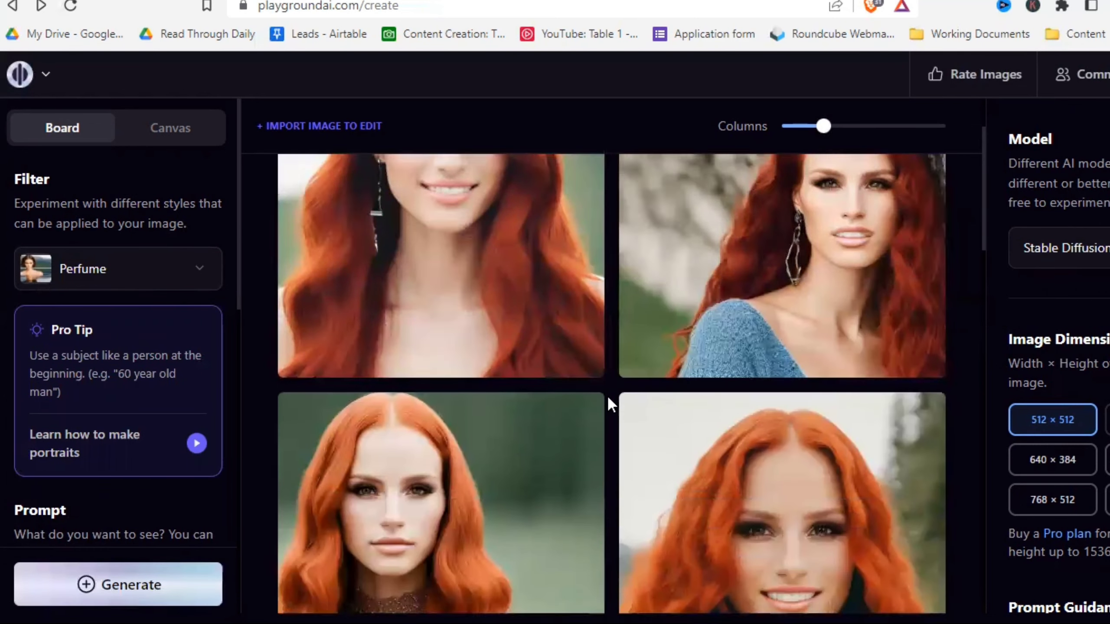
{"action": "scroll", "coordinate": [608, 399], "scroll_direction": "down", "scroll_amount": 3}
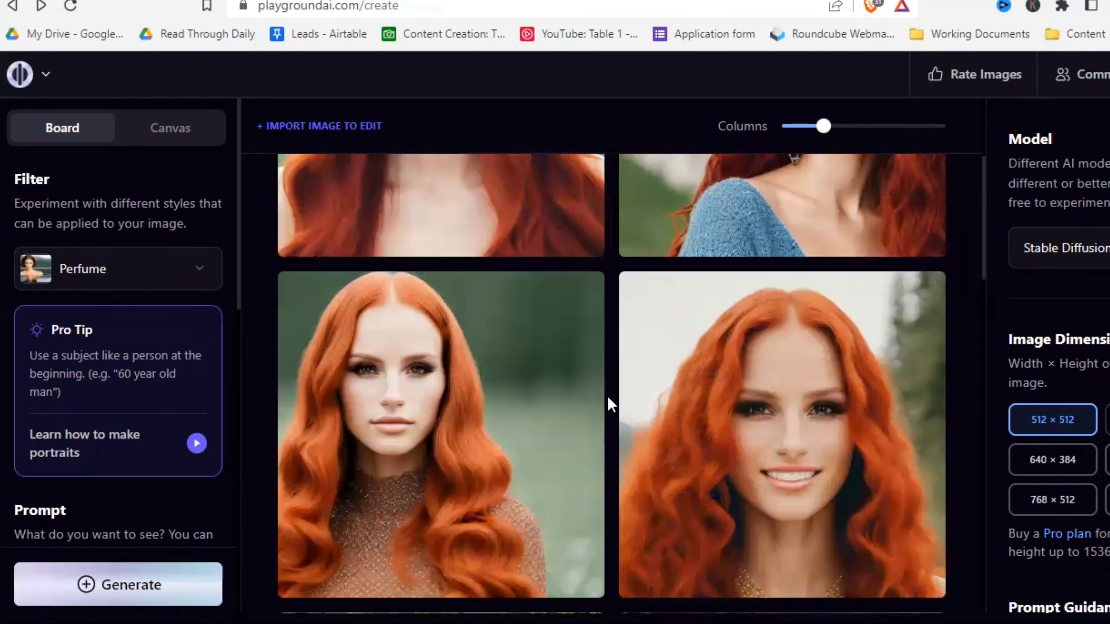
{"action": "scroll", "coordinate": [609, 399], "scroll_direction": "down", "scroll_amount": 15}
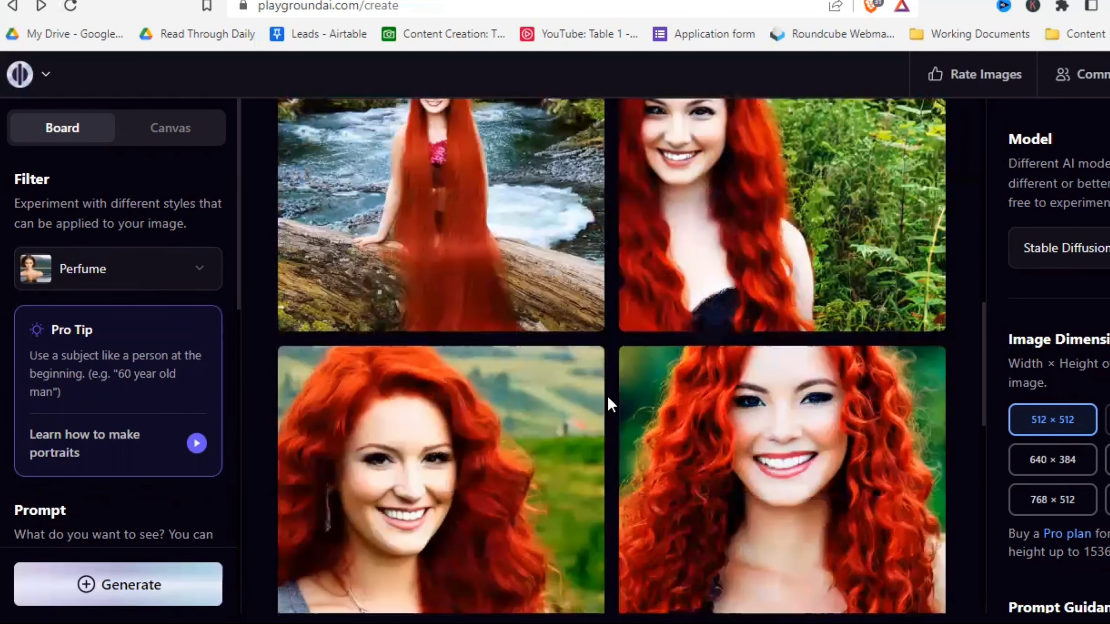
{"action": "scroll", "coordinate": [607, 396], "scroll_direction": "up", "scroll_amount": 20}
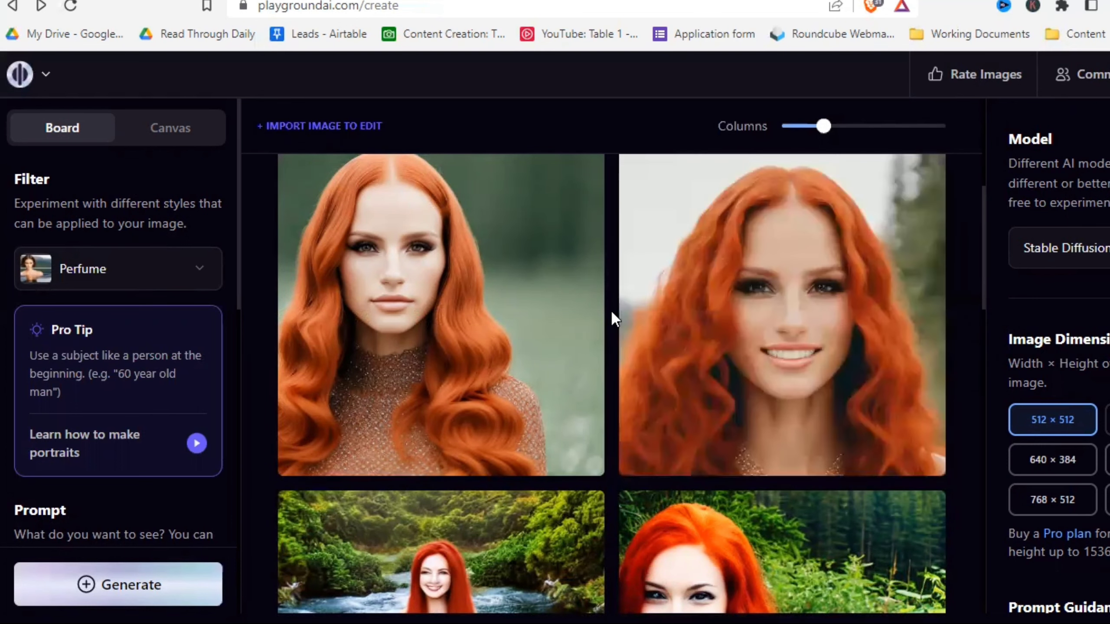
{"action": "scroll", "coordinate": [611, 308], "scroll_direction": "down", "scroll_amount": 11}
{"action": "scroll", "coordinate": [610, 309], "scroll_direction": "up", "scroll_amount": 12}
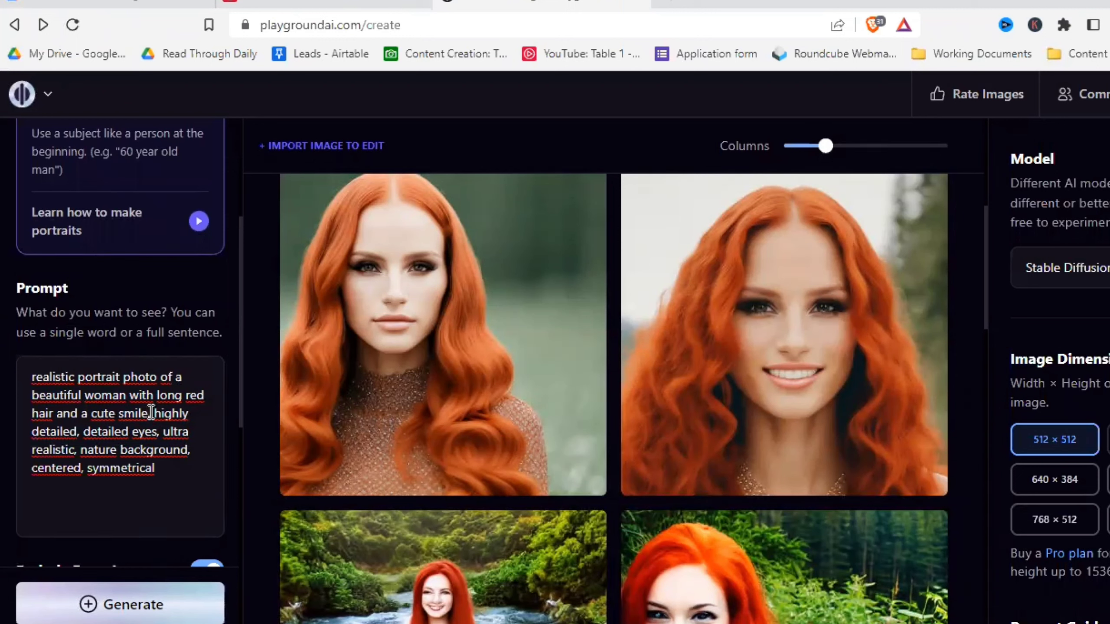
Step: Add 'gothic style,' after 'cute smile,' and insert 'very' before 'cute' in the portrait prompt
{"action": "left_click", "coordinate": [184, 443]}
{"action": "type", "text": "gothi"}
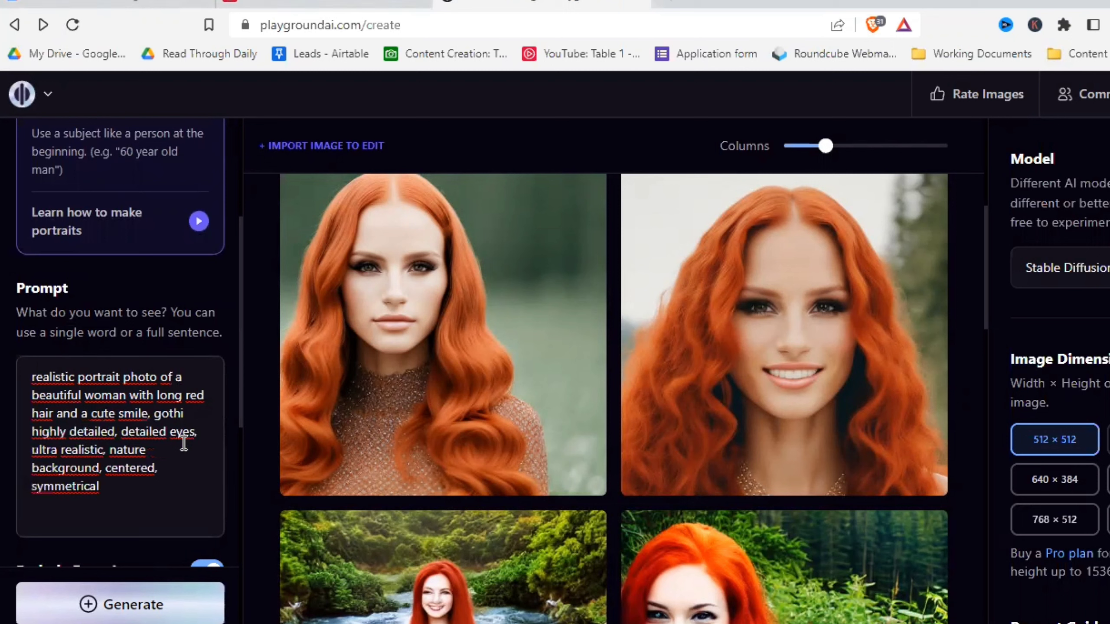
{"action": "type", "text": "c style,"}
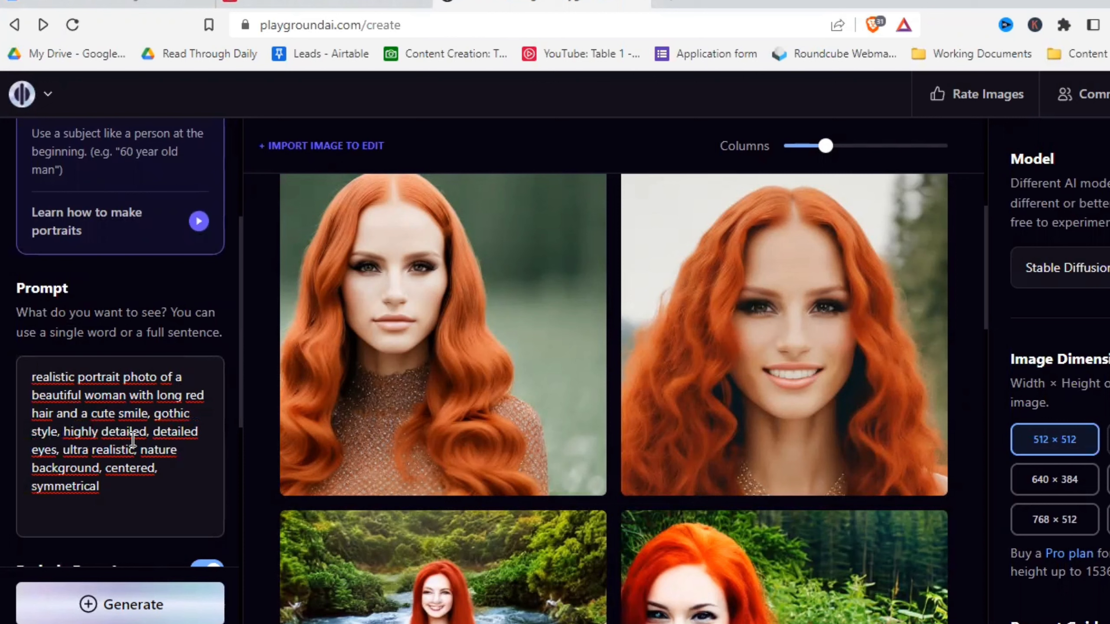
{"action": "left_click", "coordinate": [91, 414]}
{"action": "type", "text": "very"}
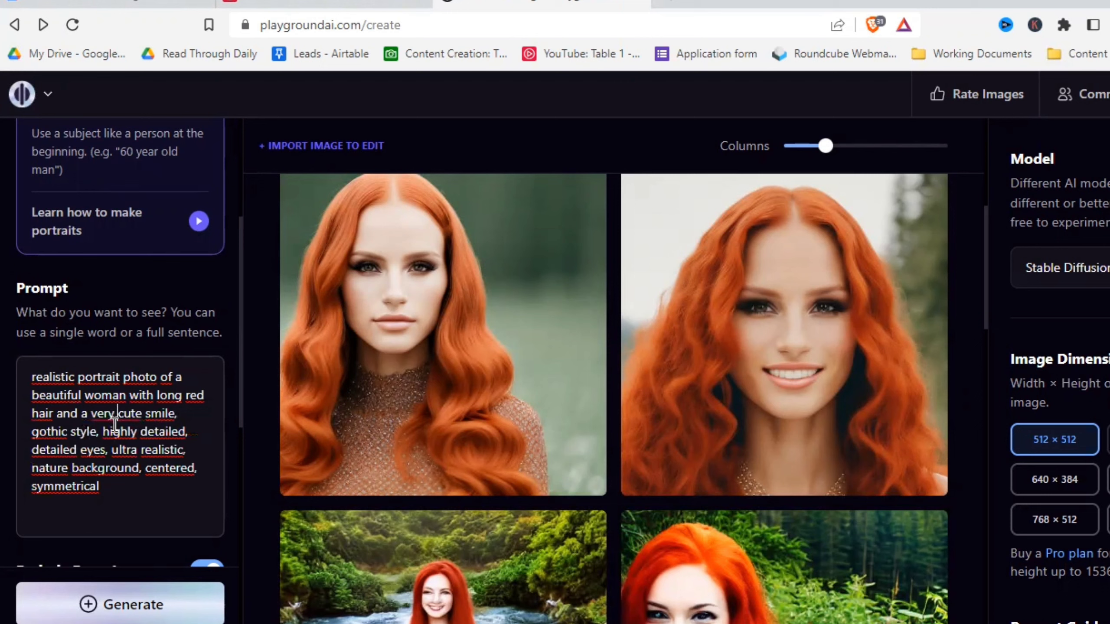
{"action": "left_click", "coordinate": [617, 353]}
Step: Append 'long neck, mutated body parts, empty eyes, strange smiles, weird objects…' after blur haze in Exclude From Image
{"action": "scroll", "coordinate": [614, 359], "scroll_direction": "down", "scroll_amount": 5}
{"action": "scroll", "coordinate": [609, 357], "scroll_direction": "up", "scroll_amount": 5}
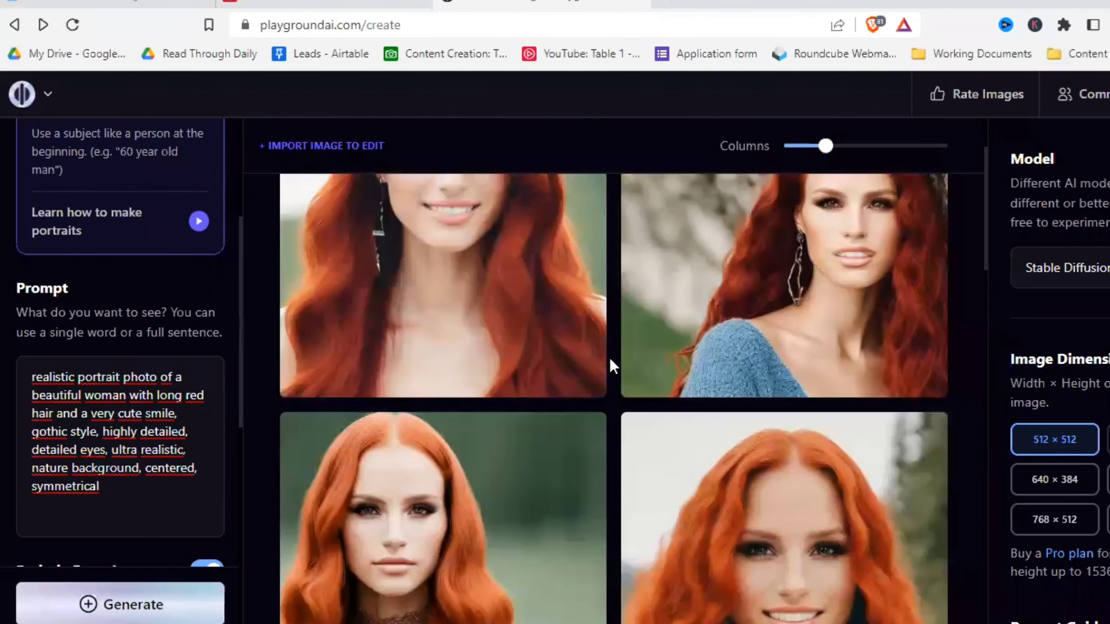
{"action": "scroll", "coordinate": [136, 389], "scroll_direction": "down", "scroll_amount": 8}
{"action": "left_click", "coordinate": [138, 443]}
{"action": "type", "text": ", long neck"}
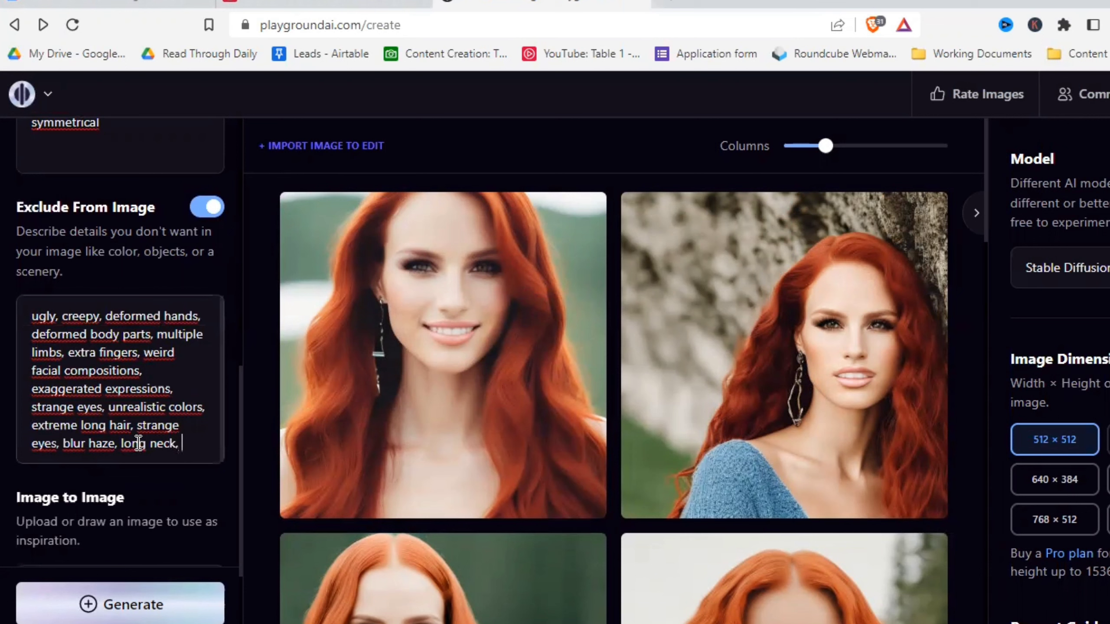
{"action": "type", "text": ", muta"}
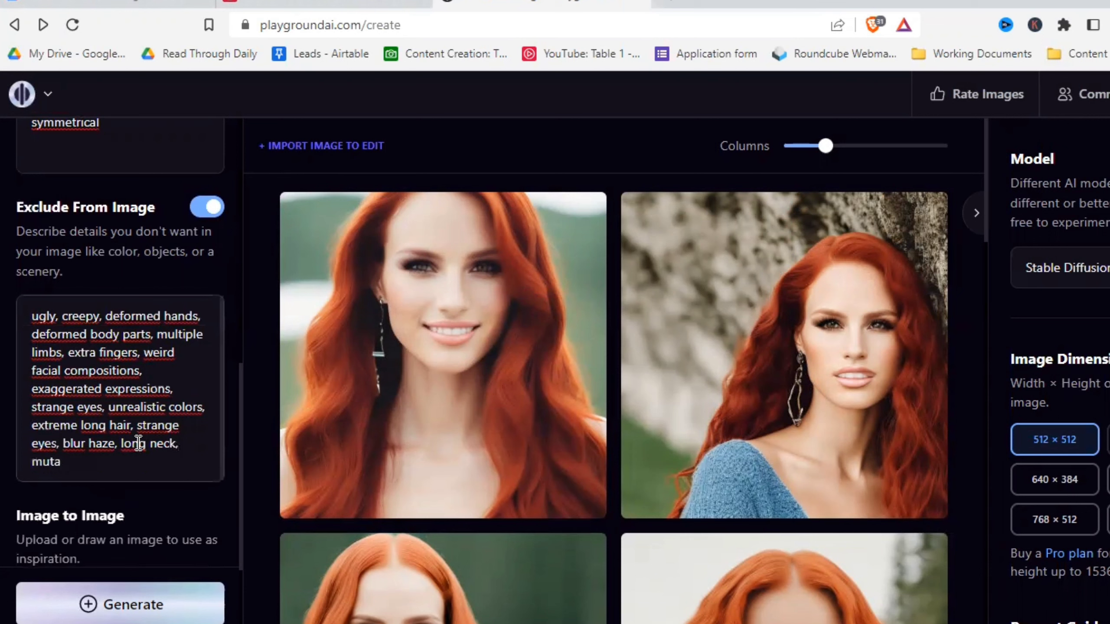
{"action": "type", "text": "ted body parts,"}
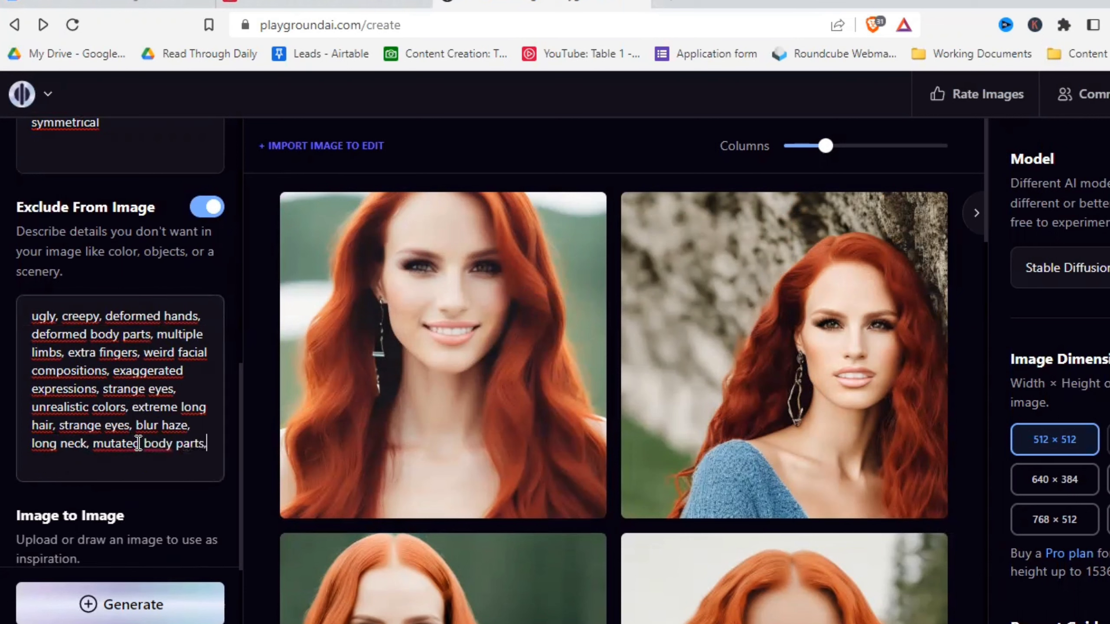
{"action": "type", "text": " empty eyes, strange smiles, weird obj"}
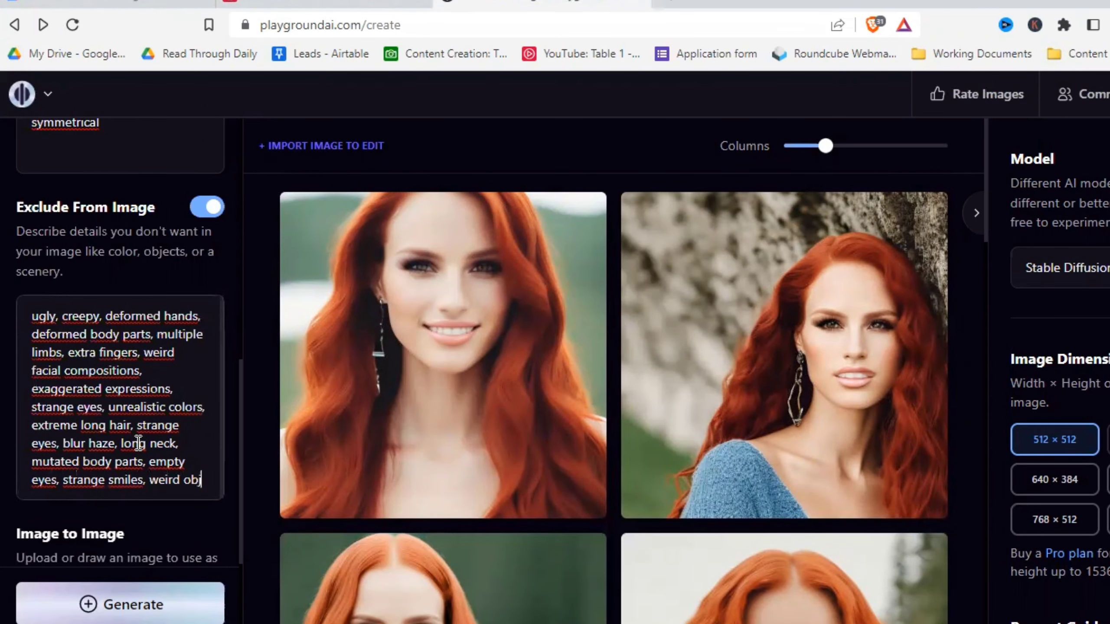
{"action": "type", "text": "ects, strange lines, deformed earrings"}
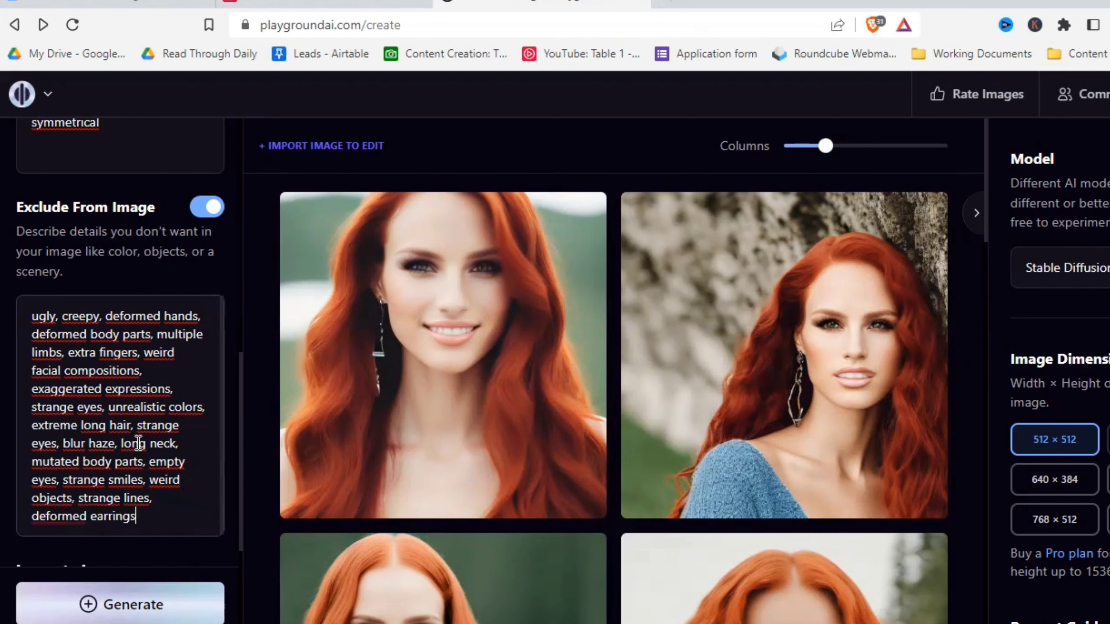
Step: Correct the misspelled 'blurry' before 'nature' in the prompt
{"action": "scroll", "coordinate": [79, 404], "scroll_direction": "up", "scroll_amount": 5}
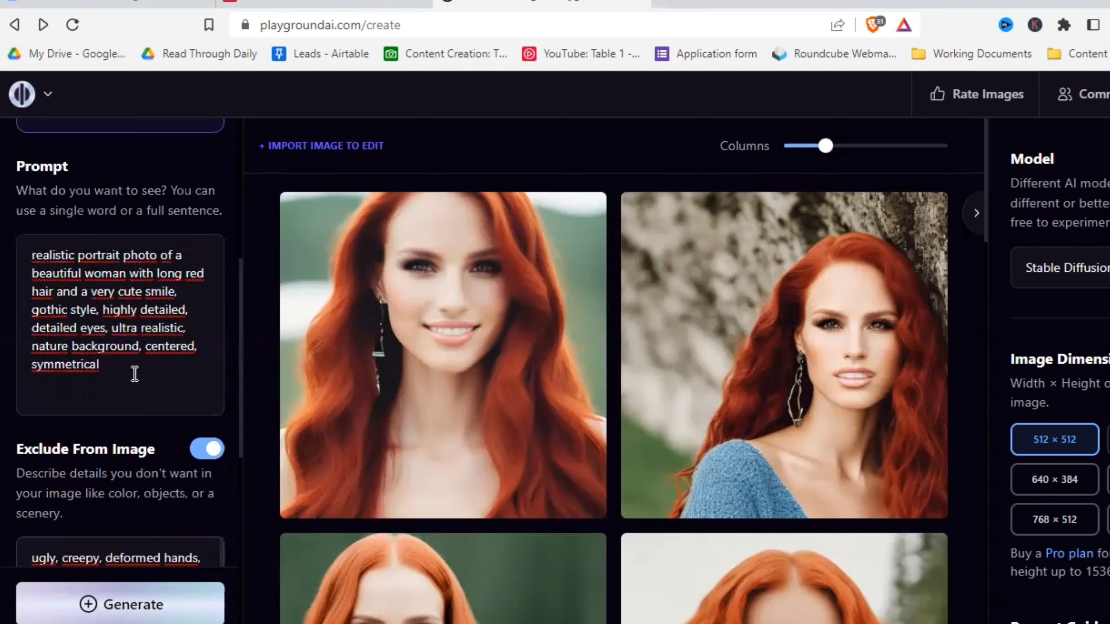
{"action": "left_click", "coordinate": [34, 347]}
{"action": "type", "text": "for"}
{"action": "type", "text": "ry"}
{"action": "left_click", "coordinate": [31, 346]}
{"action": "type", "text": "blurry"}
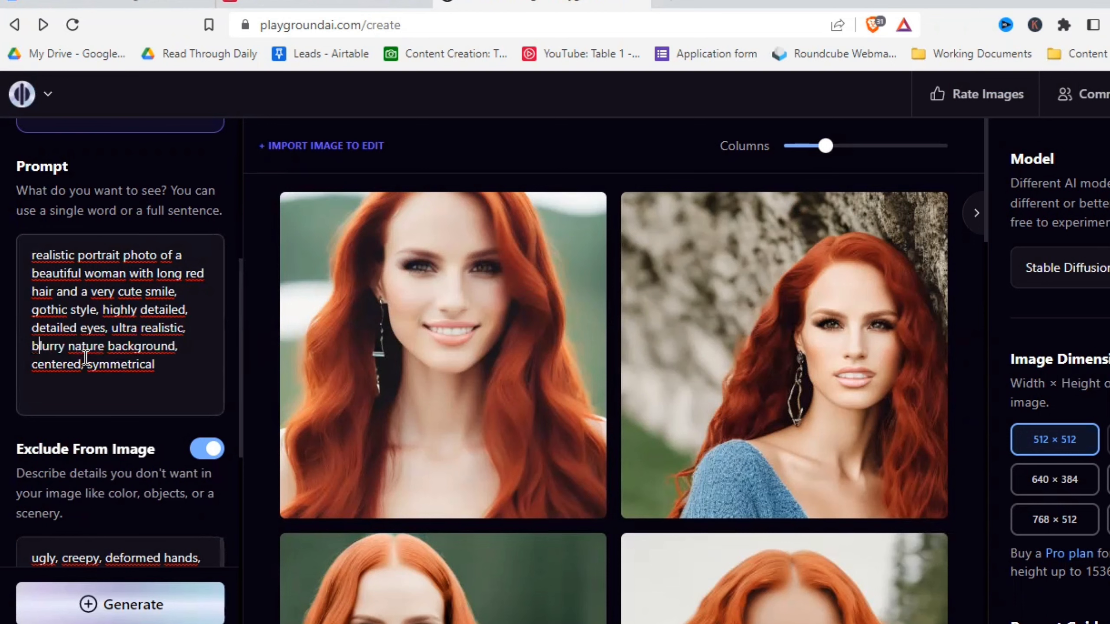
Step: Generate a new Perfume batch of gothic red-haired portraits and look through the results
{"action": "scroll", "coordinate": [146, 375], "scroll_direction": "up", "scroll_amount": 5}
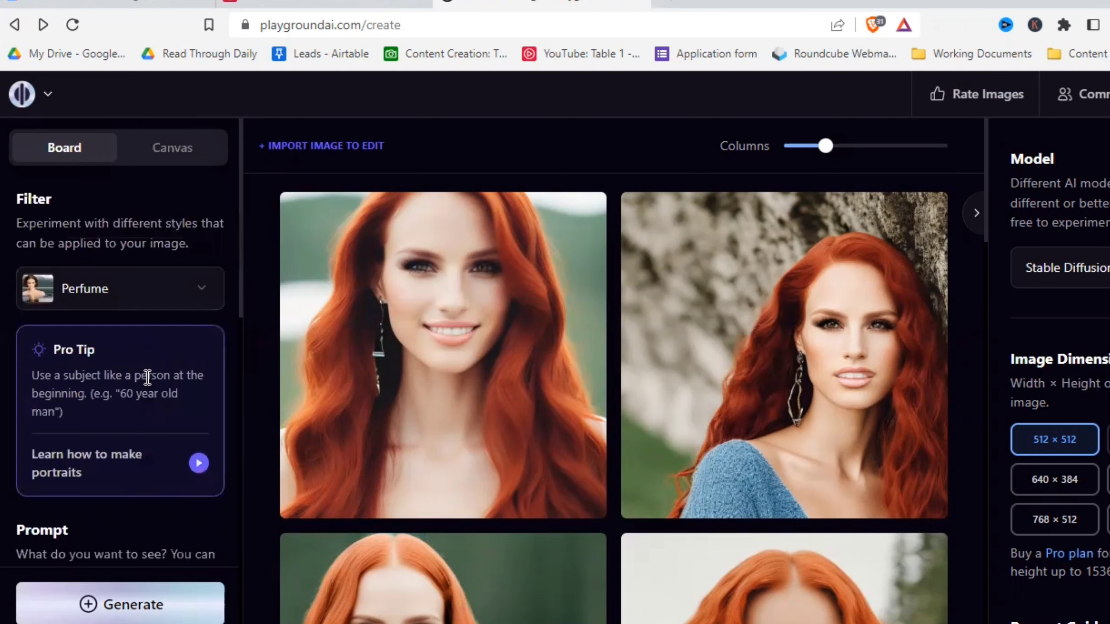
{"action": "left_click", "coordinate": [120, 605]}
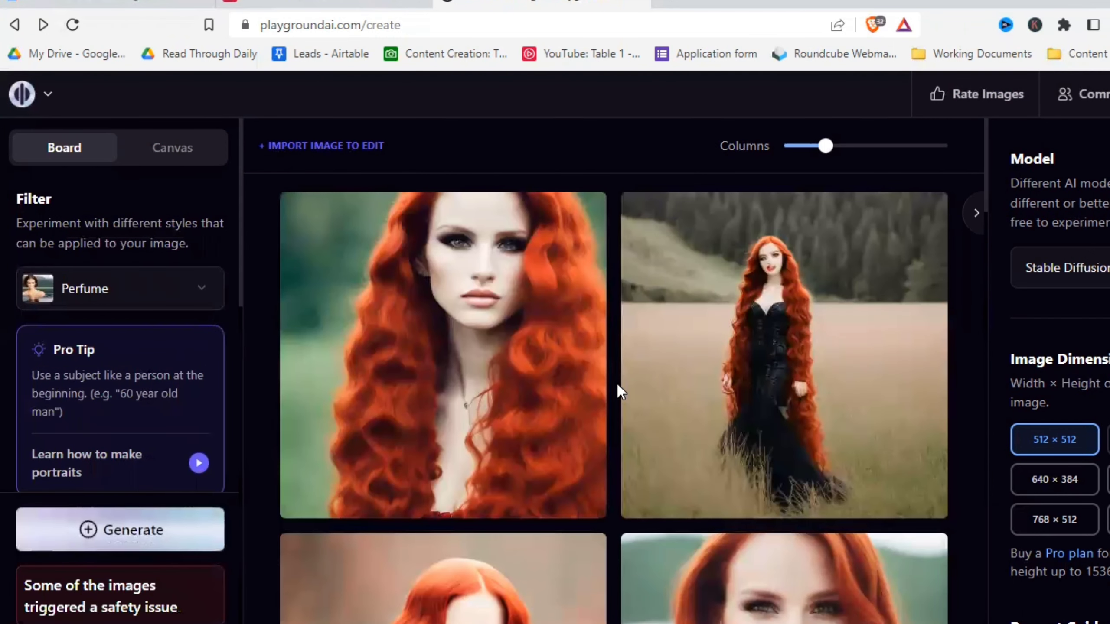
{"action": "scroll", "coordinate": [618, 383], "scroll_direction": "down", "scroll_amount": 5}
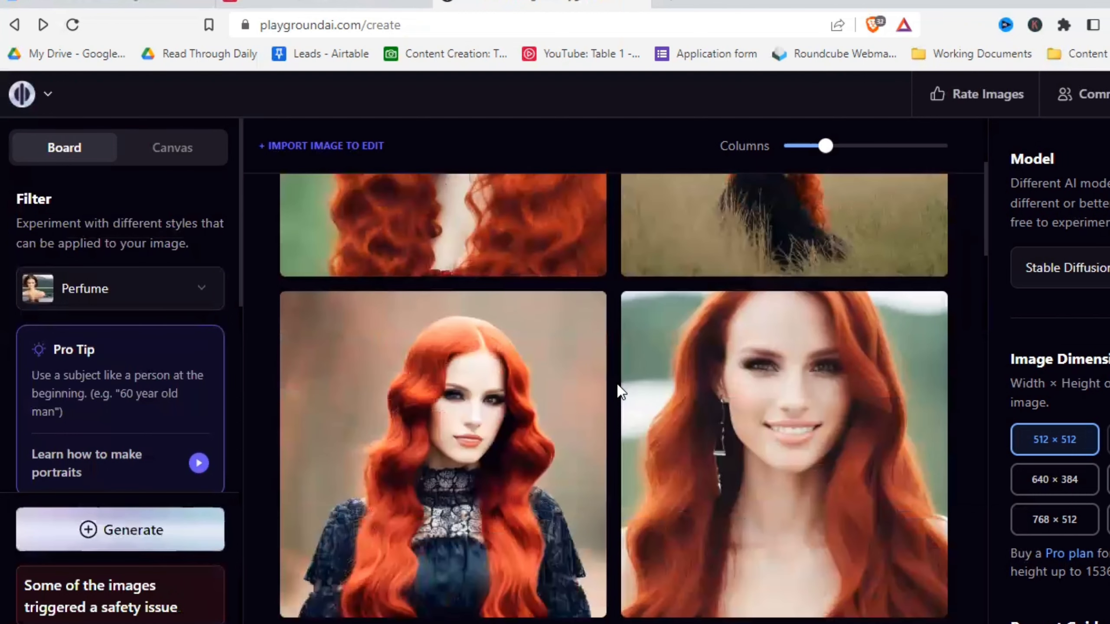
{"action": "scroll", "coordinate": [618, 383], "scroll_direction": "down", "scroll_amount": 3}
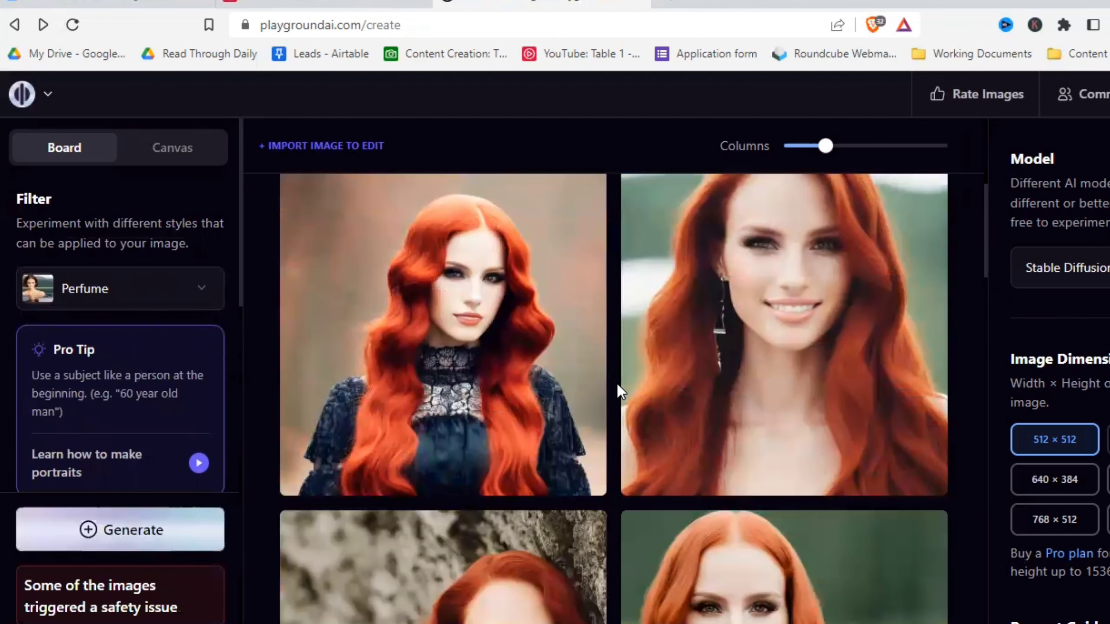
{"action": "scroll", "coordinate": [621, 383], "scroll_direction": "up", "scroll_amount": 8}
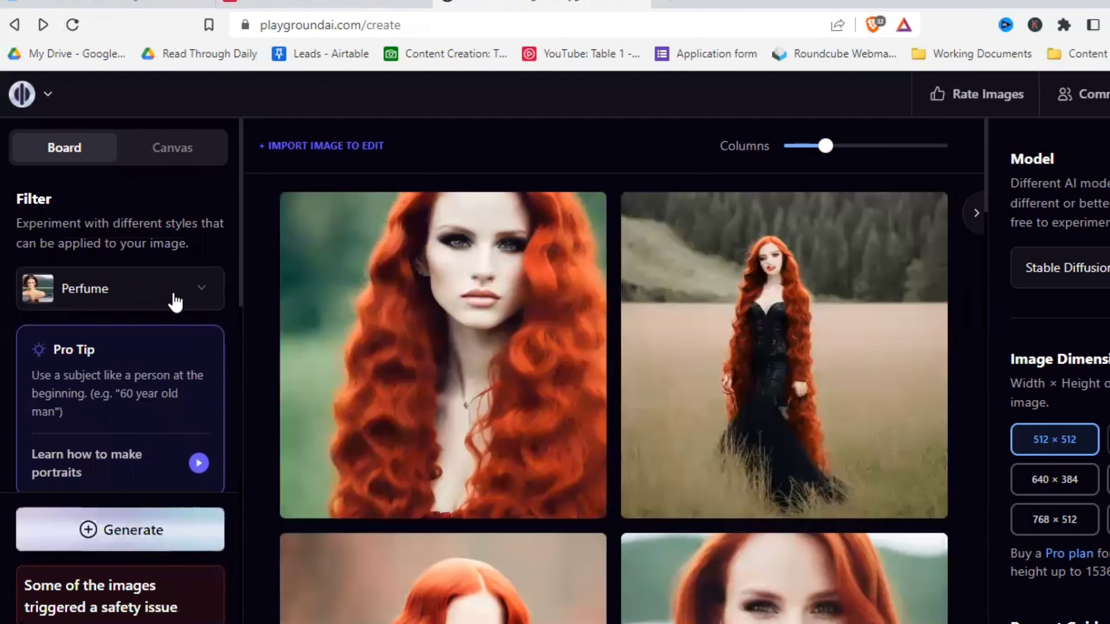
Step: Swap the Perfume filter for Instaport and generate a batch of smiling red-haired portraits
{"action": "left_click", "coordinate": [192, 300]}
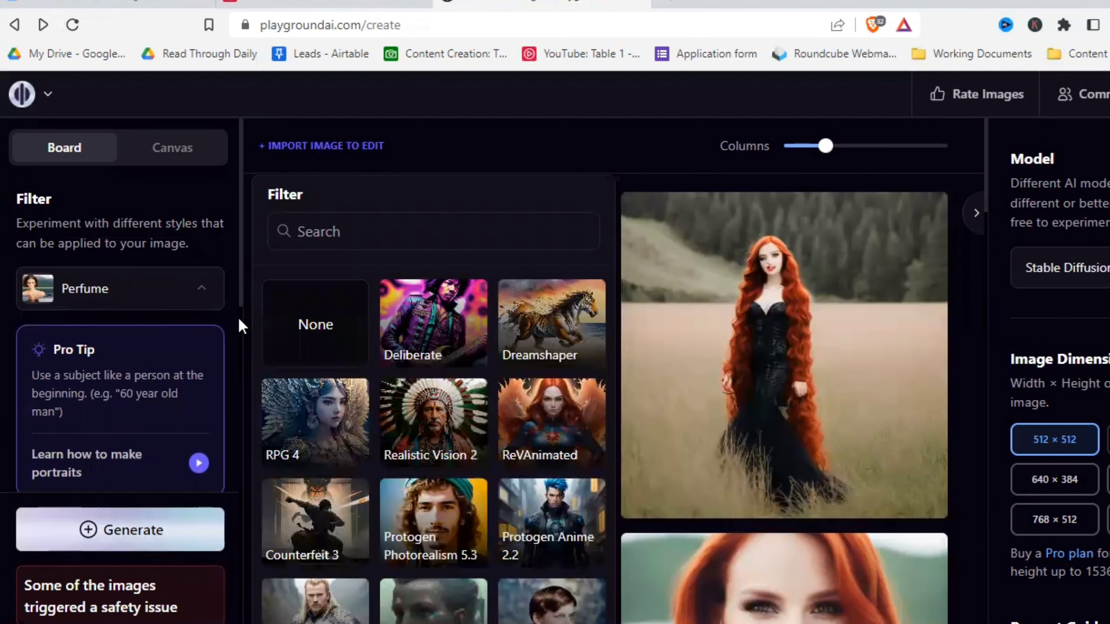
{"action": "scroll", "coordinate": [429, 389], "scroll_direction": "down", "scroll_amount": 3}
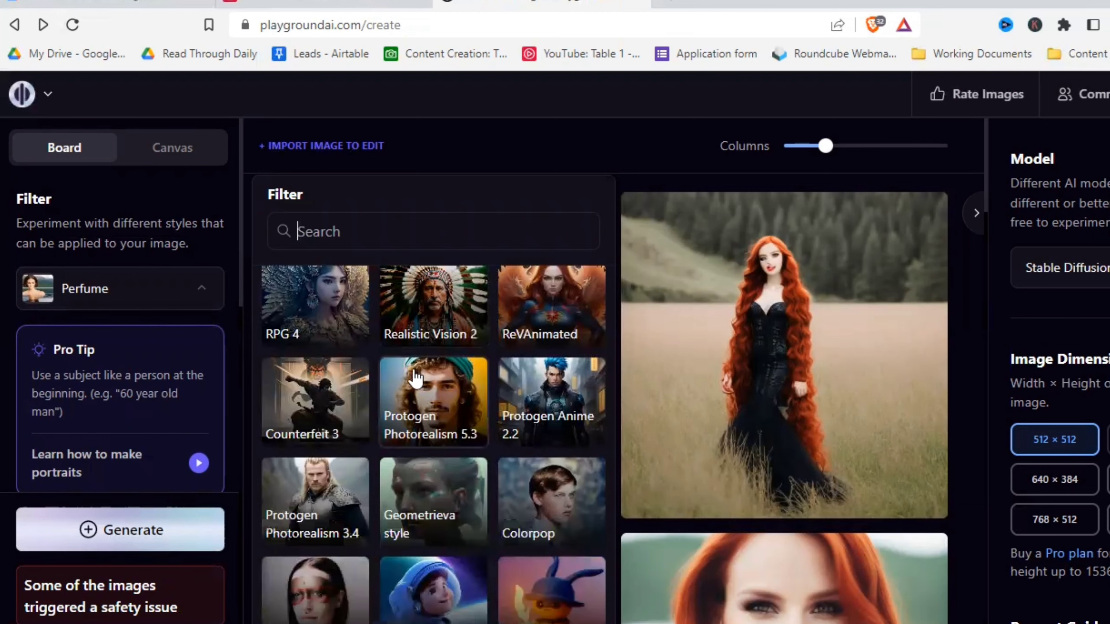
{"action": "scroll", "coordinate": [395, 388], "scroll_direction": "down", "scroll_amount": 3}
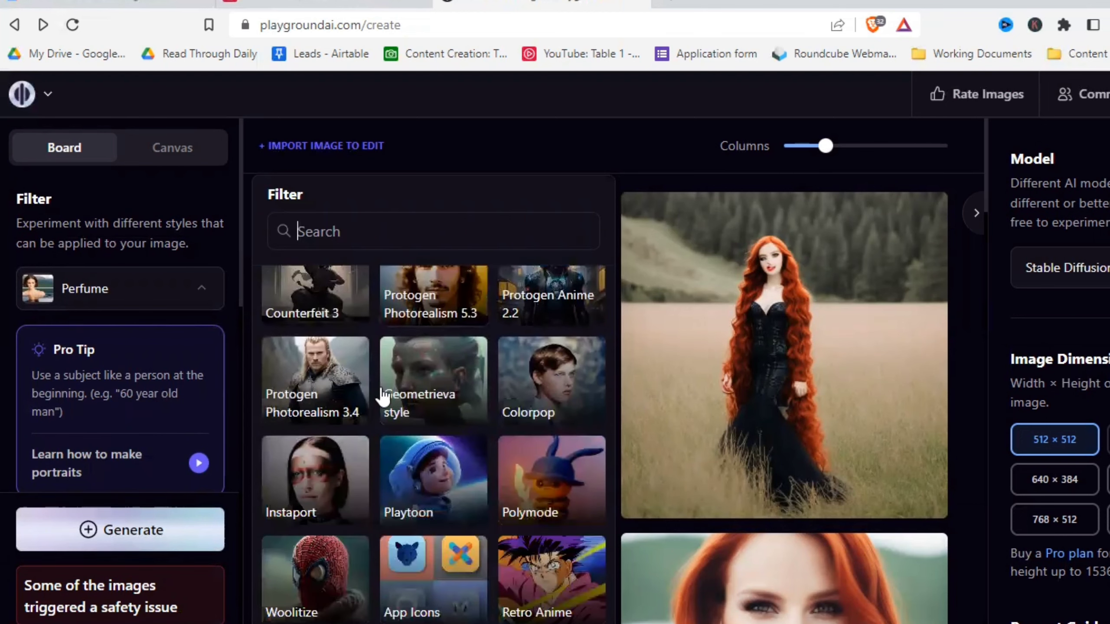
{"action": "scroll", "coordinate": [380, 385], "scroll_direction": "down", "scroll_amount": 3}
{"action": "left_click", "coordinate": [330, 378]}
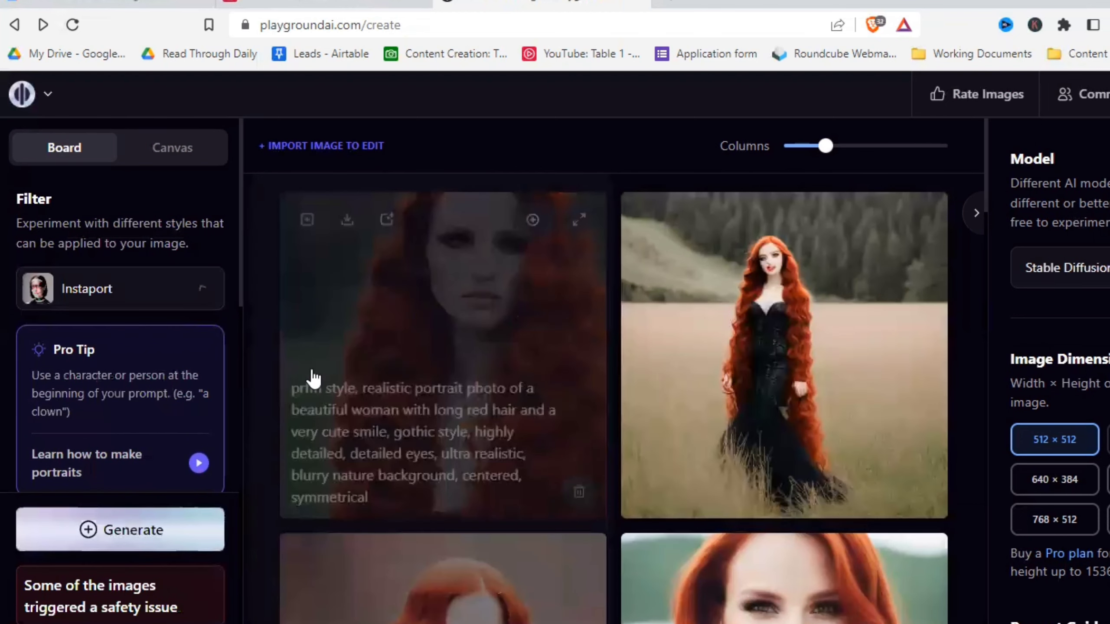
{"action": "left_click", "coordinate": [156, 538]}
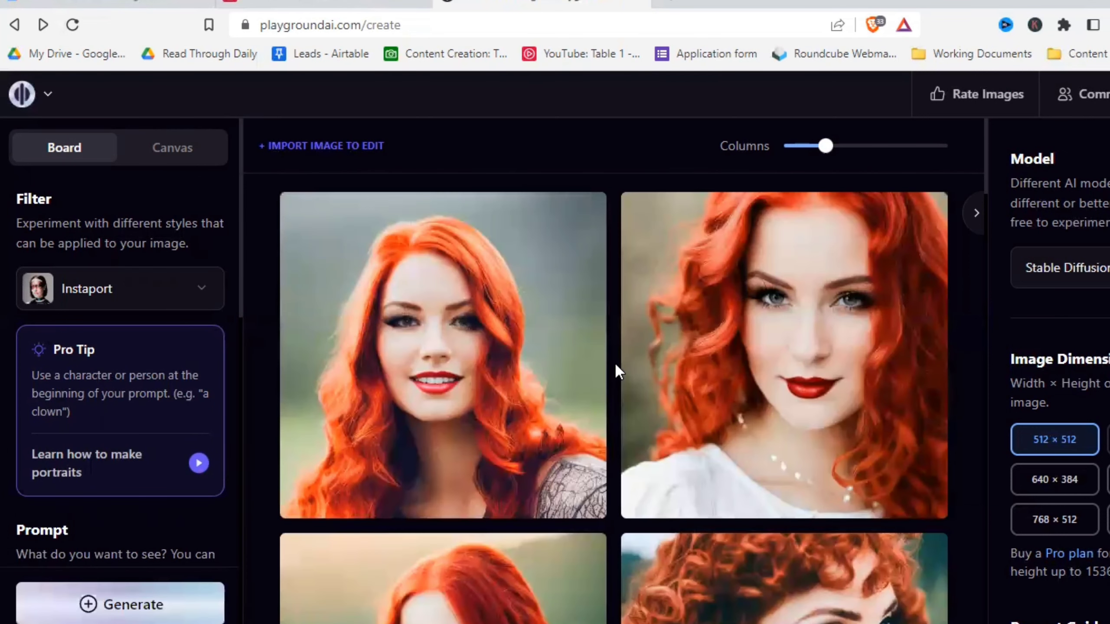
{"action": "scroll", "coordinate": [617, 365], "scroll_direction": "down", "scroll_amount": 5}
{"action": "scroll", "coordinate": [616, 370], "scroll_direction": "down", "scroll_amount": 3}
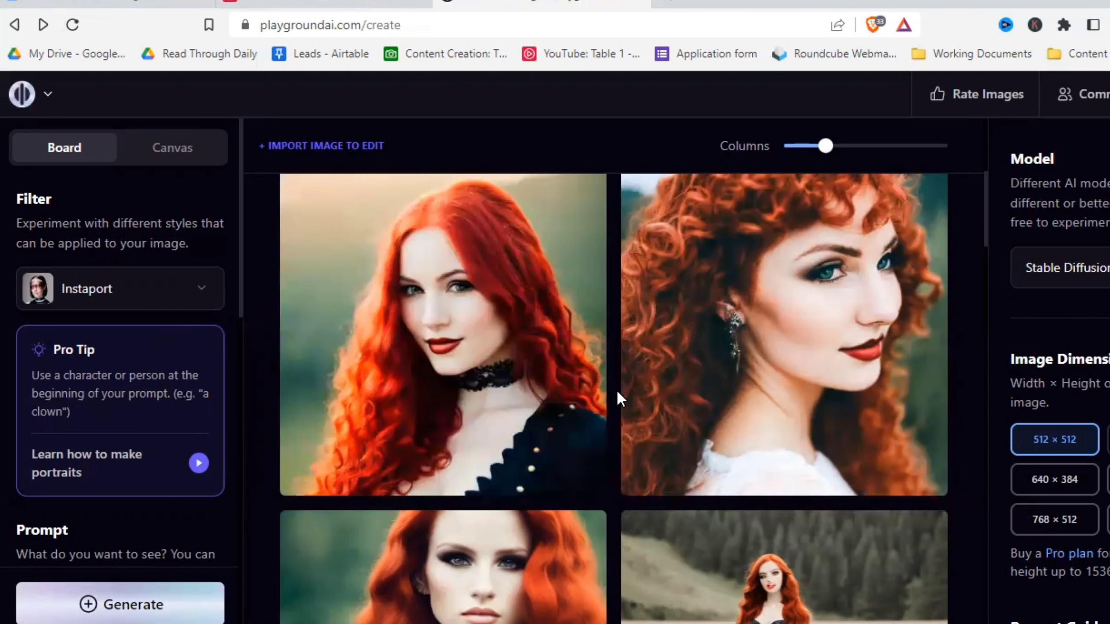
{"action": "scroll", "coordinate": [617, 393], "scroll_direction": "up", "scroll_amount": 10}
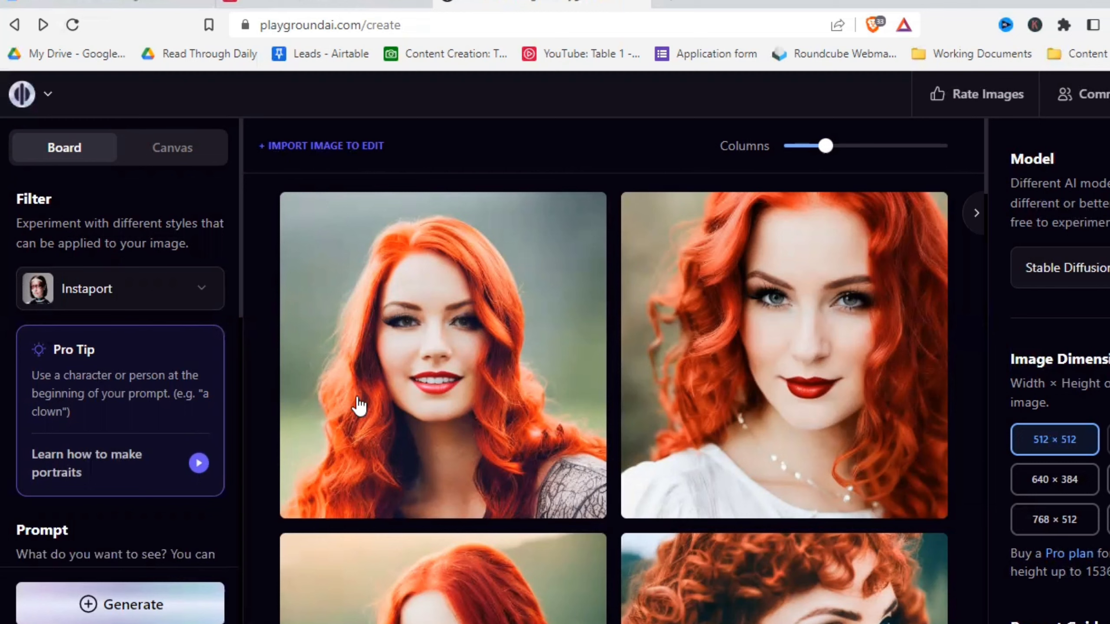
{"action": "scroll", "coordinate": [144, 389], "scroll_direction": "down", "scroll_amount": 5}
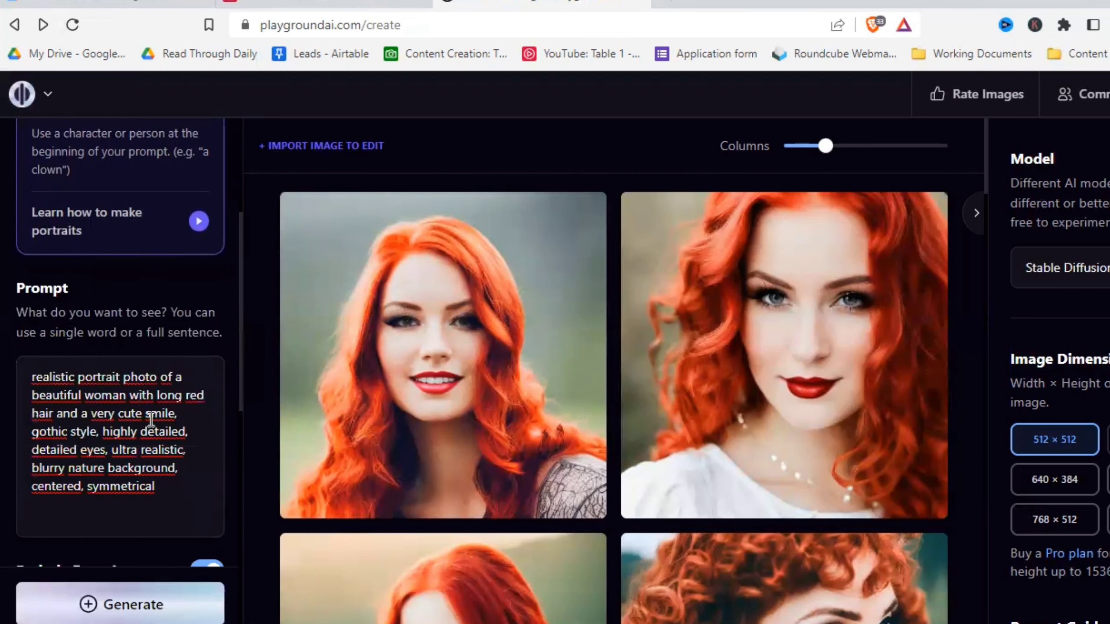
Step: Replace 'gothic' with 'rock' in the prompt and generate images
{"action": "double_click", "coordinate": [57, 433]}
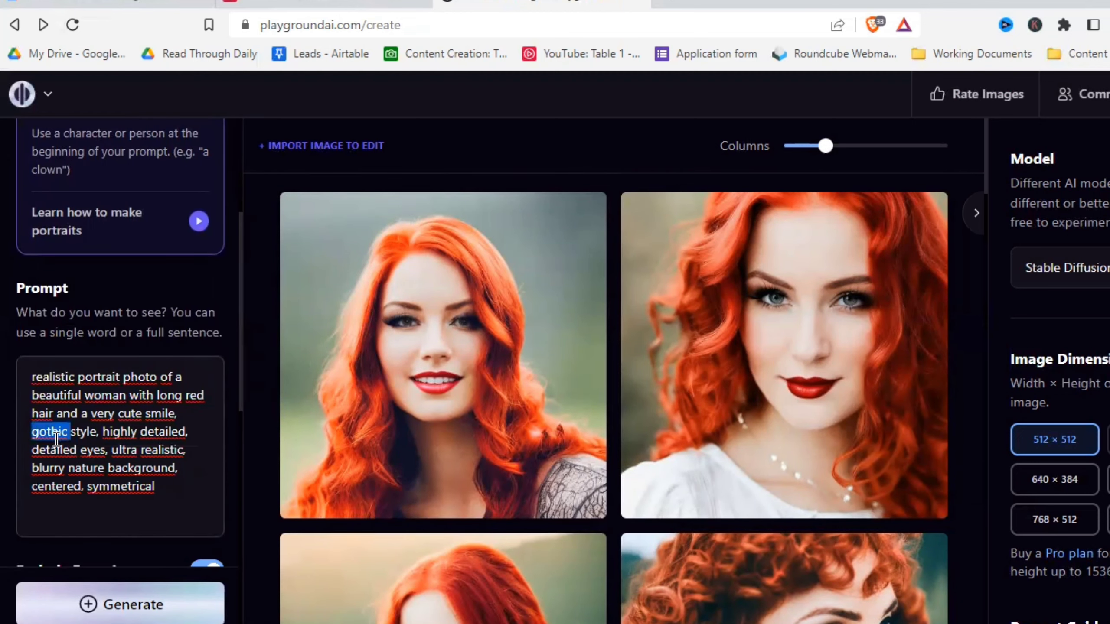
{"action": "type", "text": "rock"}
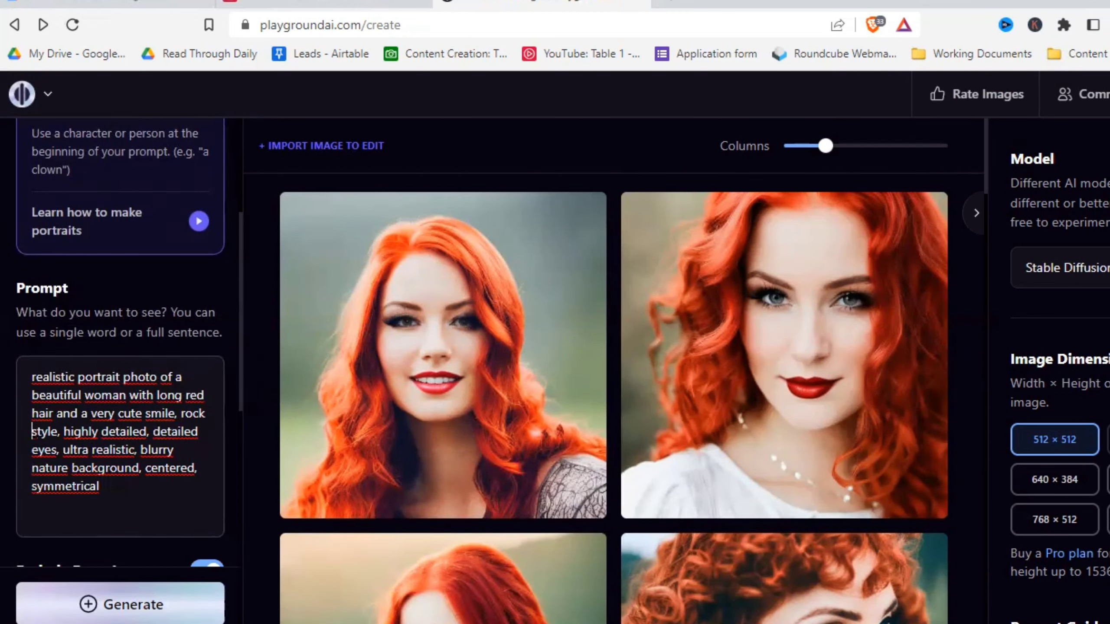
{"action": "key", "text": "ctrl+Return"}
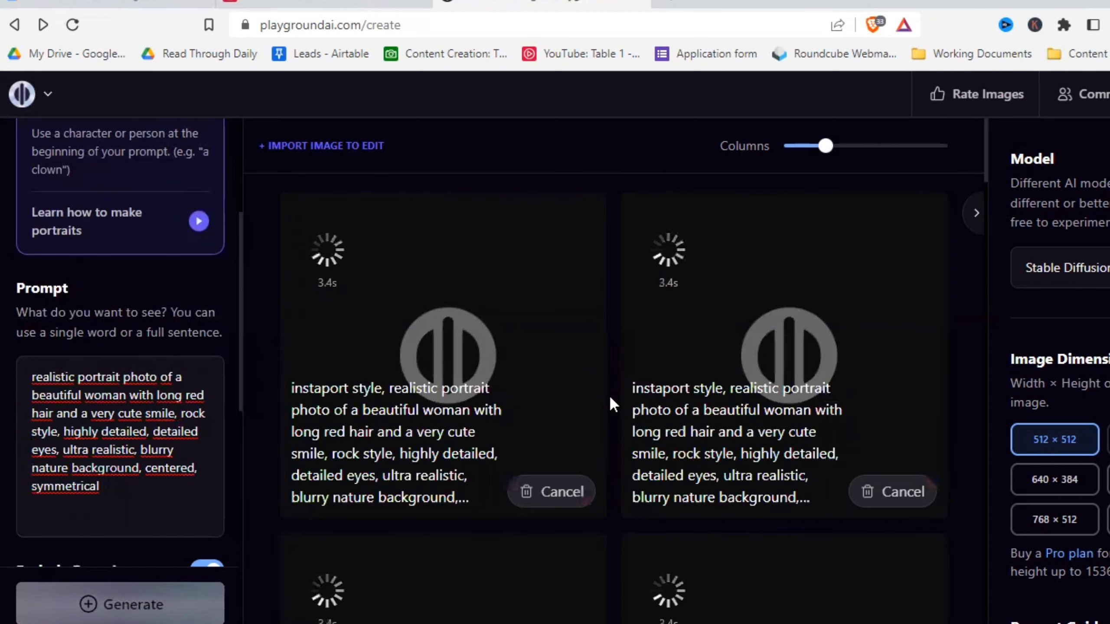
Step: Insert 'half body' before 'portrait' in the prompt and generate again
{"action": "left_click", "coordinate": [78, 413]}
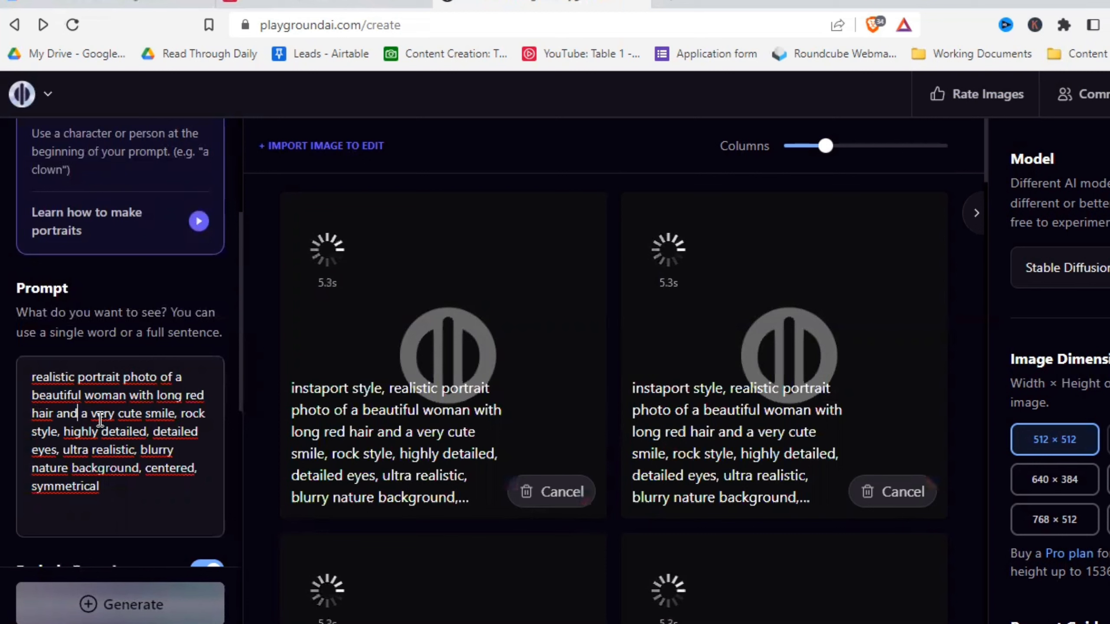
{"action": "left_click", "coordinate": [79, 377]}
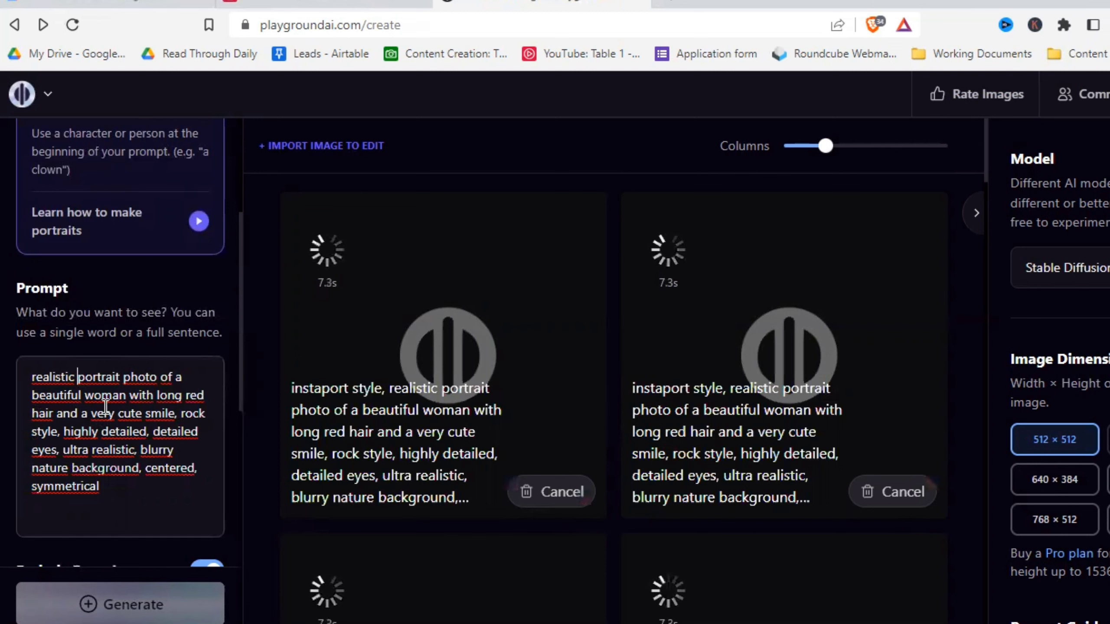
{"action": "type", "text": "half body"}
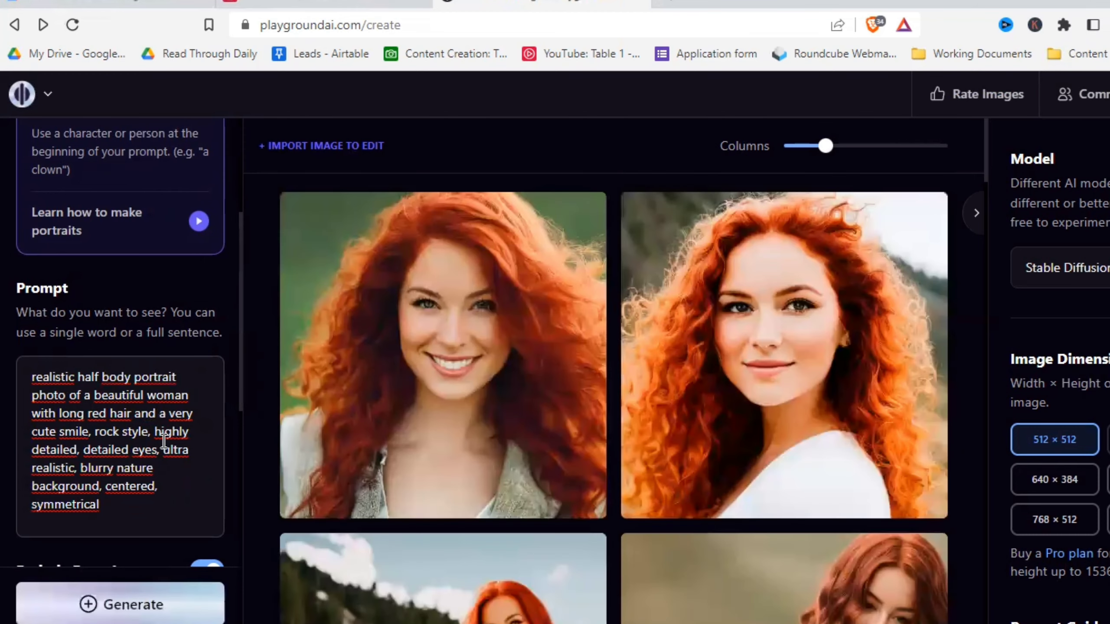
{"action": "left_click", "coordinate": [166, 607]}
Step: Scroll the board while the half body portraits finish generating
{"action": "scroll", "coordinate": [630, 431], "scroll_direction": "down", "scroll_amount": 10}
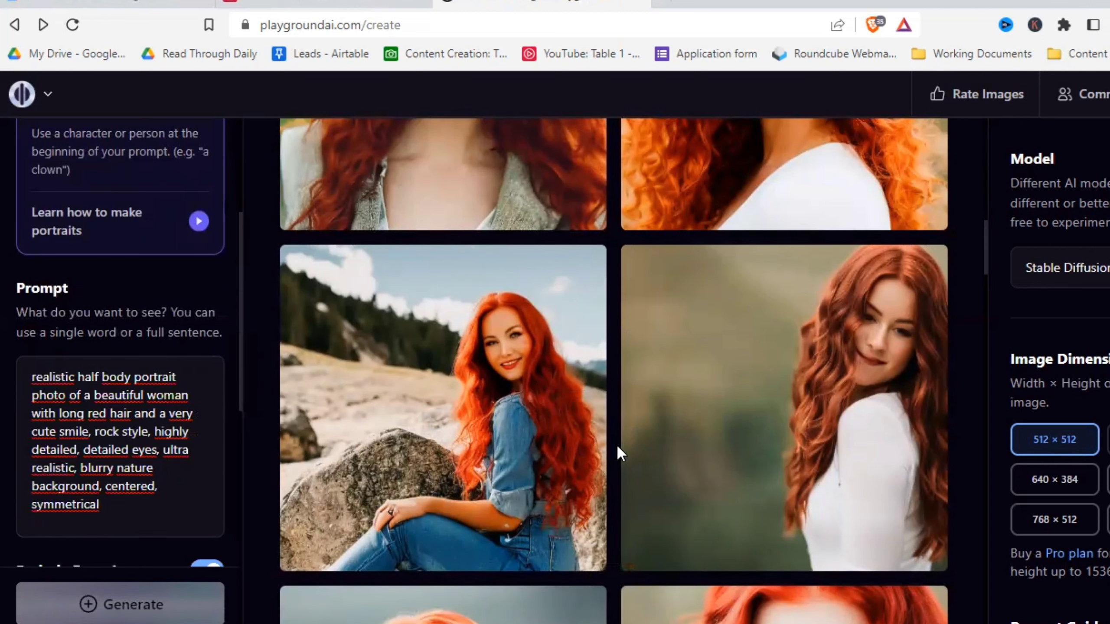
{"action": "scroll", "coordinate": [616, 444], "scroll_direction": "up", "scroll_amount": 3}
{"action": "scroll", "coordinate": [616, 444], "scroll_direction": "down", "scroll_amount": 3}
{"action": "scroll", "coordinate": [617, 448], "scroll_direction": "up", "scroll_amount": 5}
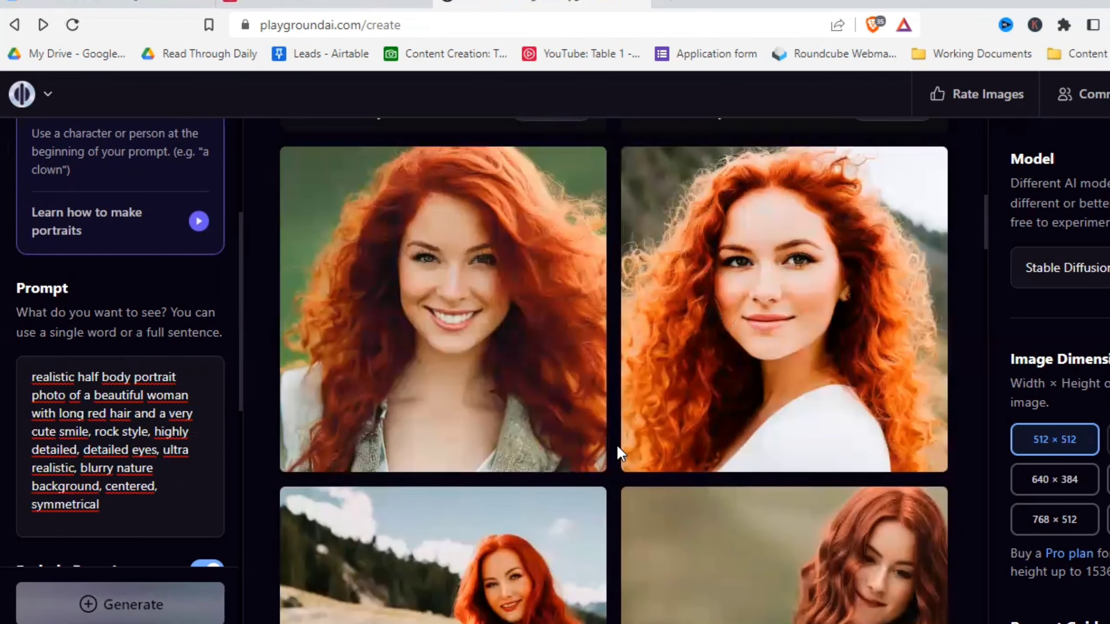
{"action": "scroll", "coordinate": [618, 447], "scroll_direction": "up", "scroll_amount": 3}
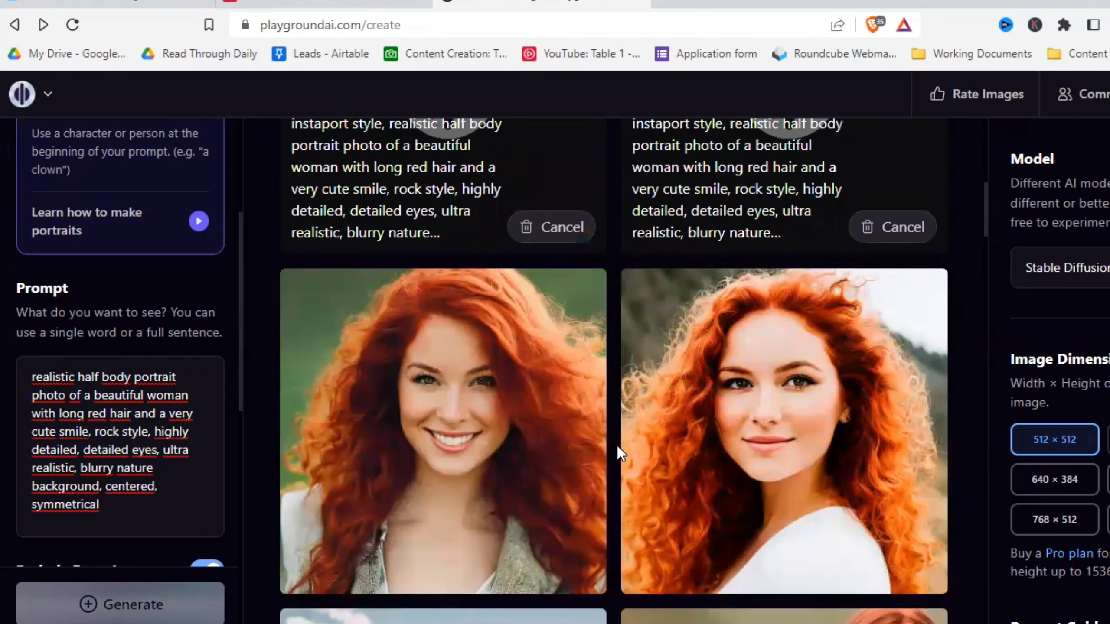
{"action": "scroll", "coordinate": [618, 446], "scroll_direction": "down", "scroll_amount": 3}
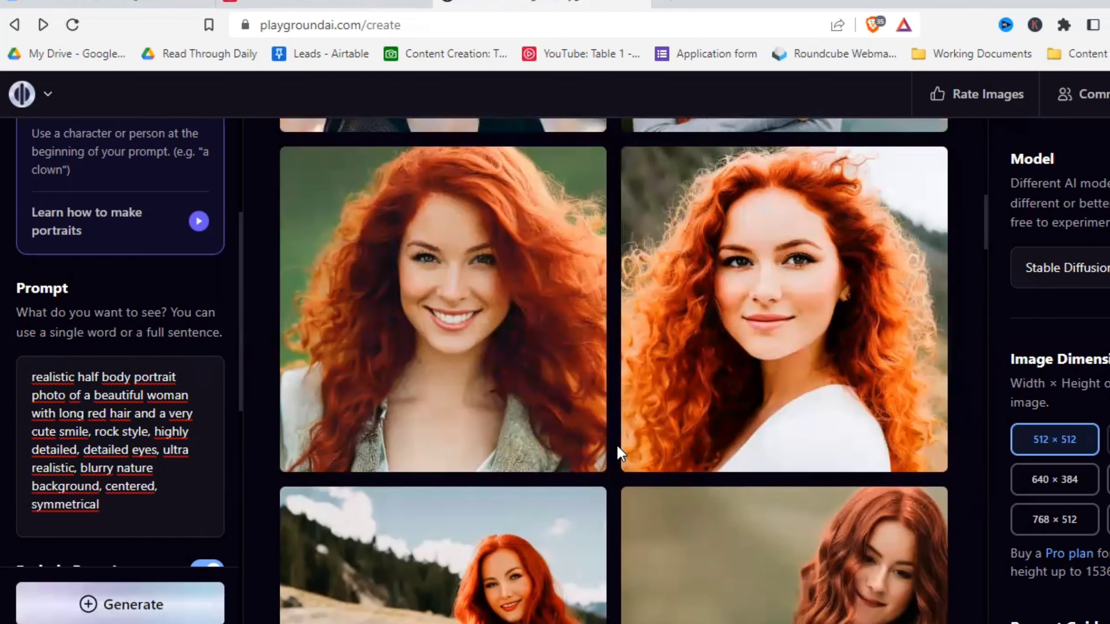
{"action": "scroll", "coordinate": [617, 447], "scroll_direction": "up", "scroll_amount": 5}
{"action": "scroll", "coordinate": [615, 445], "scroll_direction": "up", "scroll_amount": 3}
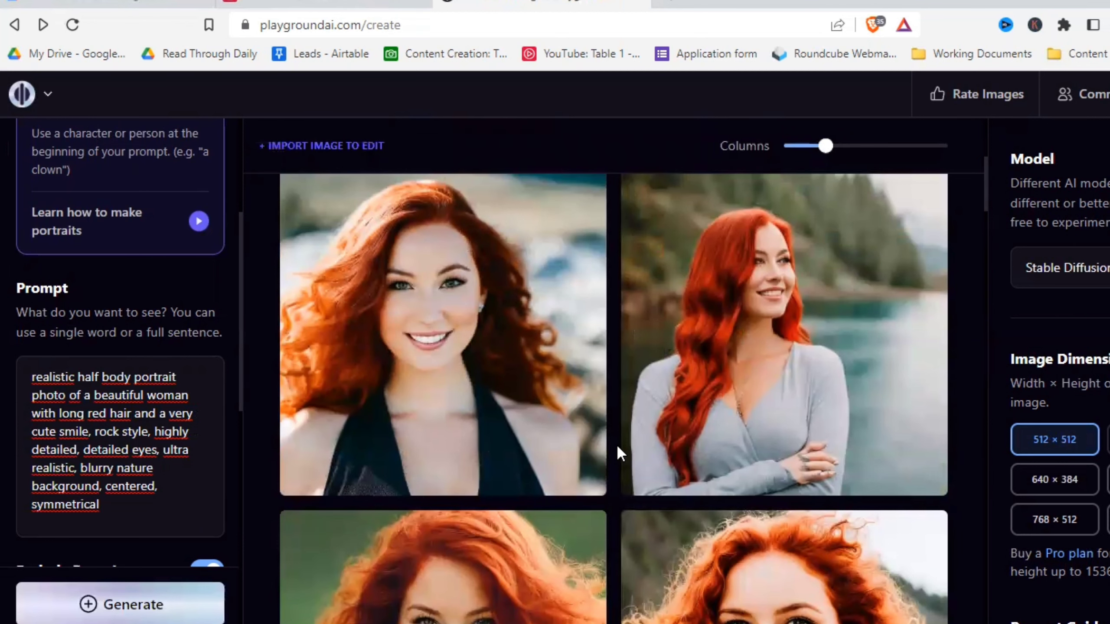
{"action": "scroll", "coordinate": [616, 445], "scroll_direction": "up", "scroll_amount": 5}
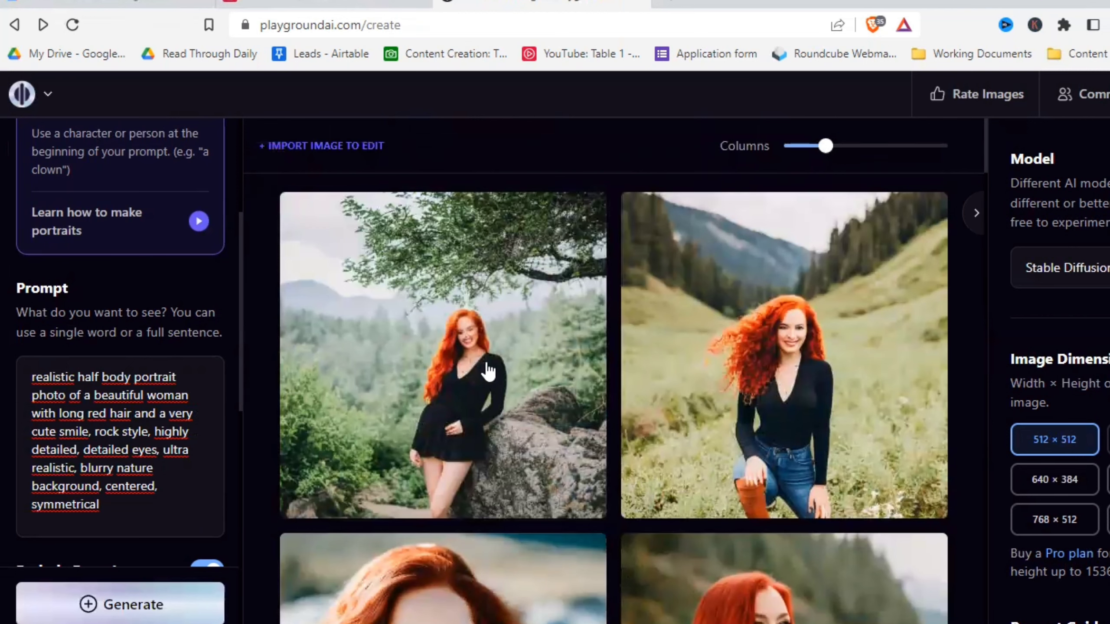
Step: Enlarge the redhead leaning on the boulder and the lakeside portrait, closing each afterward
{"action": "mouse_move", "coordinate": [479, 354]}
{"action": "left_click", "coordinate": [577, 219]}
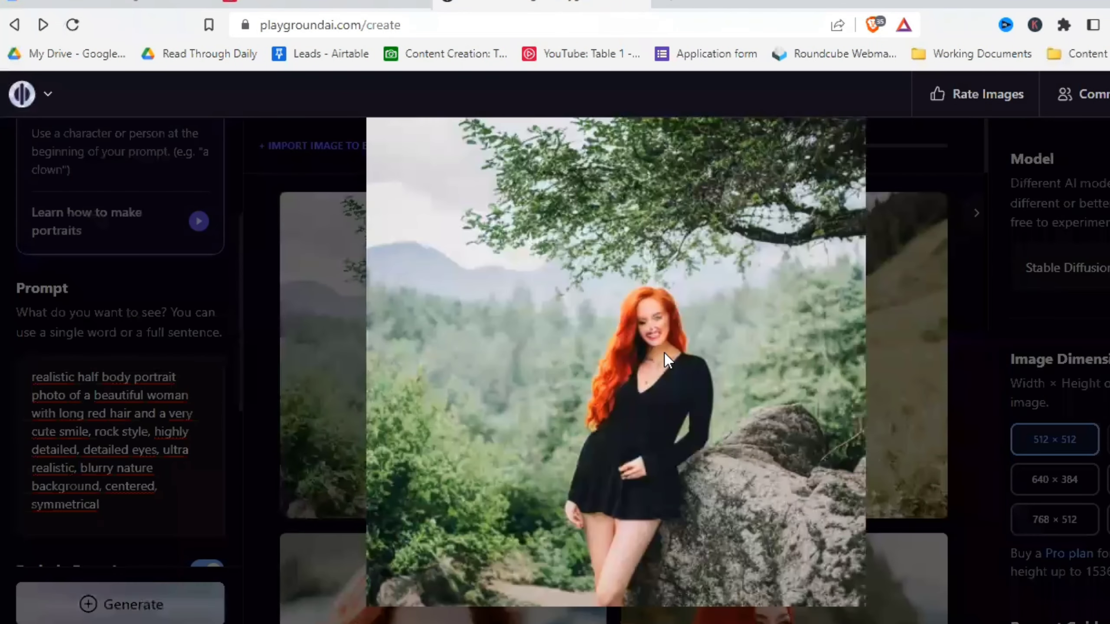
{"action": "left_click", "coordinate": [879, 359]}
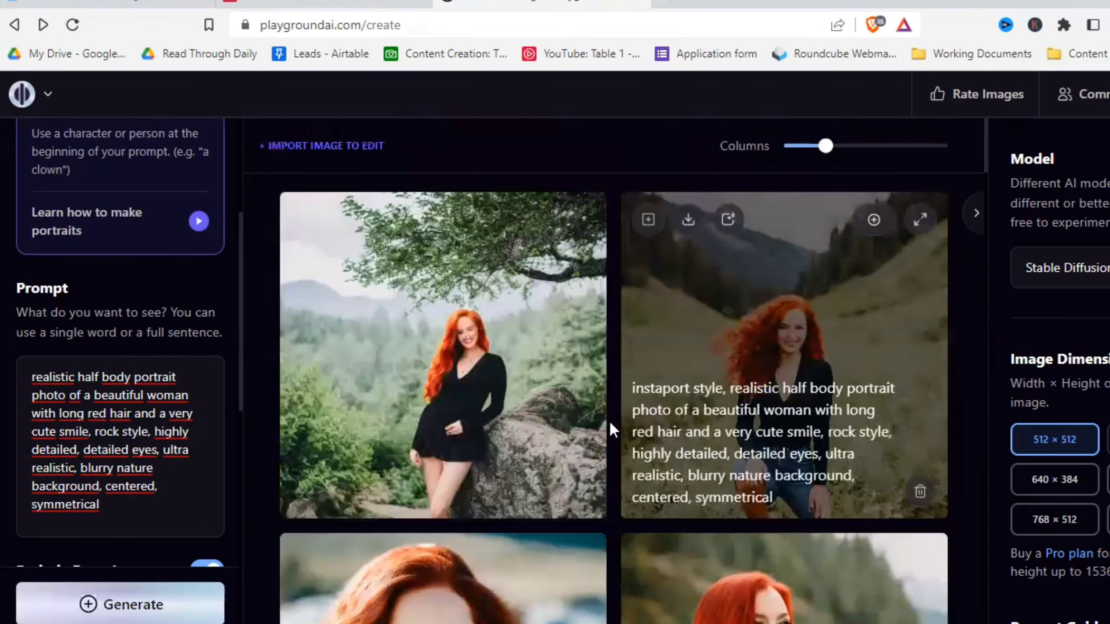
{"action": "scroll", "coordinate": [614, 418], "scroll_direction": "down", "scroll_amount": 3}
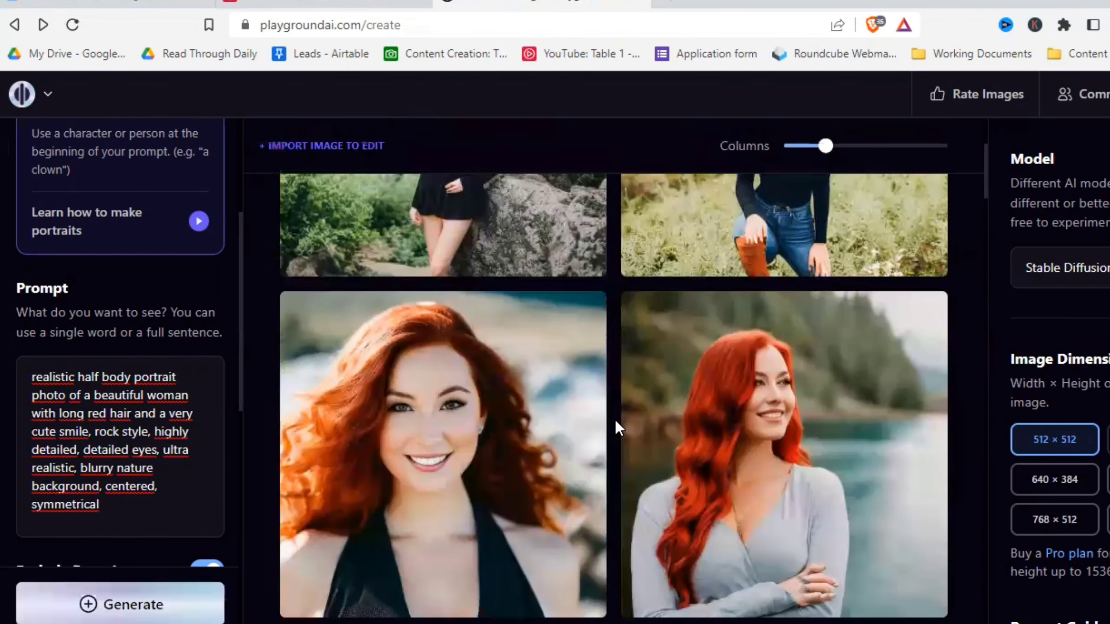
{"action": "scroll", "coordinate": [614, 418], "scroll_direction": "down", "scroll_amount": 3}
{"action": "left_click", "coordinate": [930, 206]}
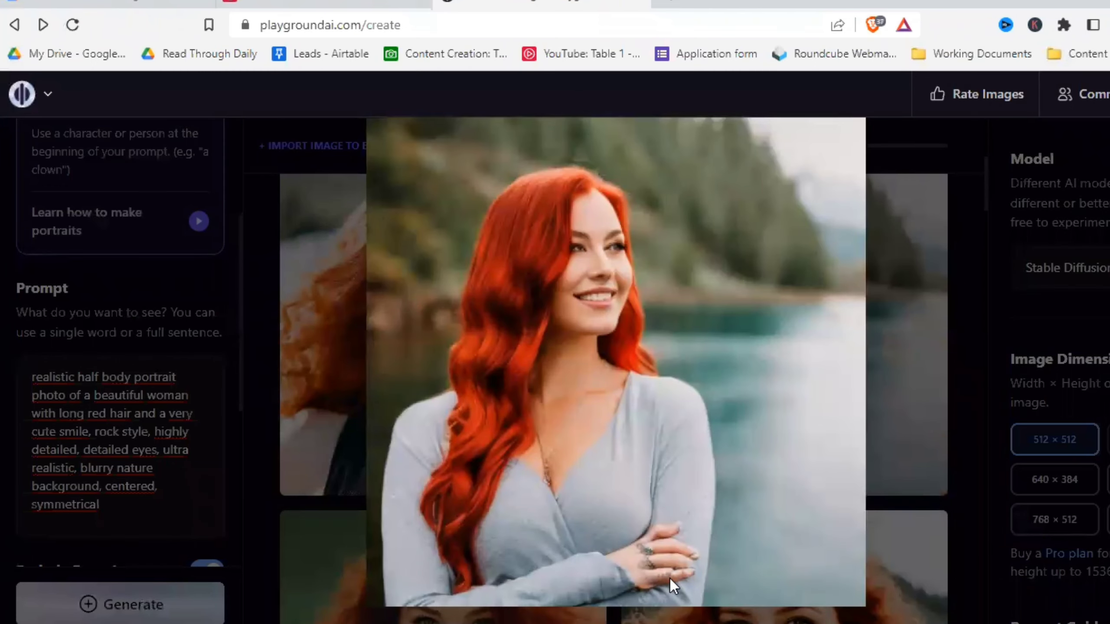
{"action": "left_click", "coordinate": [938, 435]}
{"action": "scroll", "coordinate": [614, 404], "scroll_direction": "up", "scroll_amount": 5}
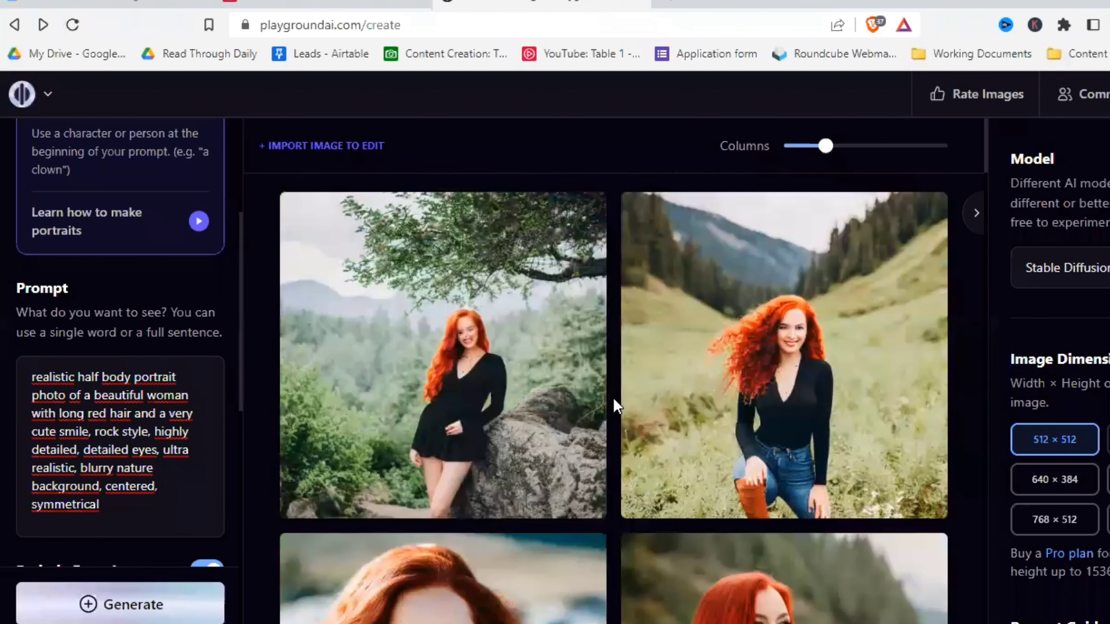
Step: Switch the filter to Analog Diffusion and generate four new portraits
{"action": "scroll", "coordinate": [134, 443], "scroll_direction": "up", "scroll_amount": 5}
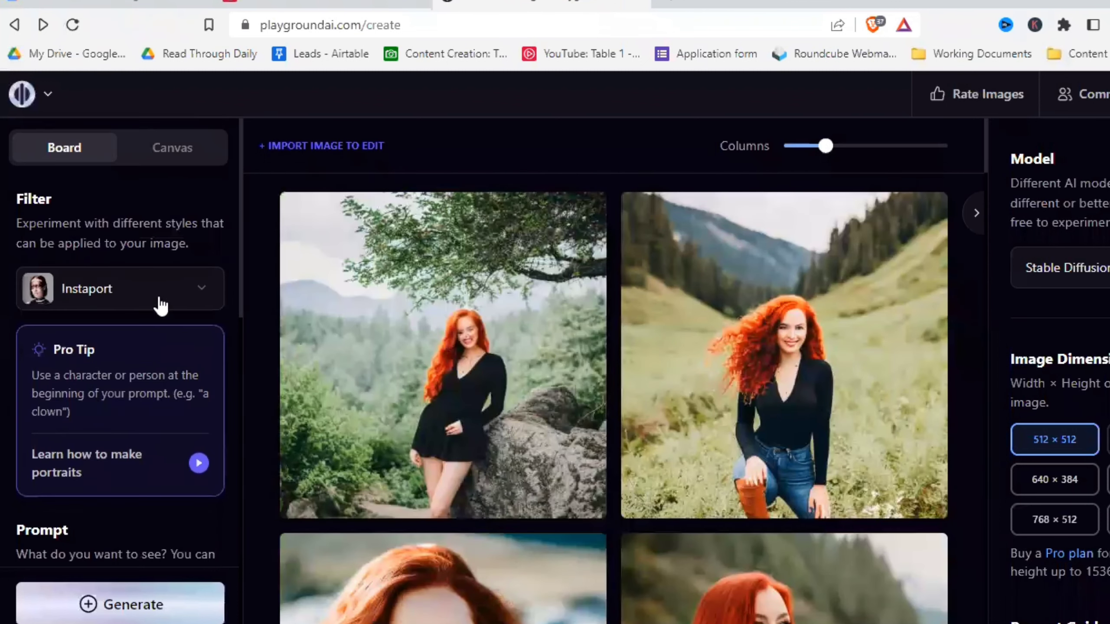
{"action": "left_click", "coordinate": [196, 291]}
{"action": "scroll", "coordinate": [494, 432], "scroll_direction": "down", "scroll_amount": 2}
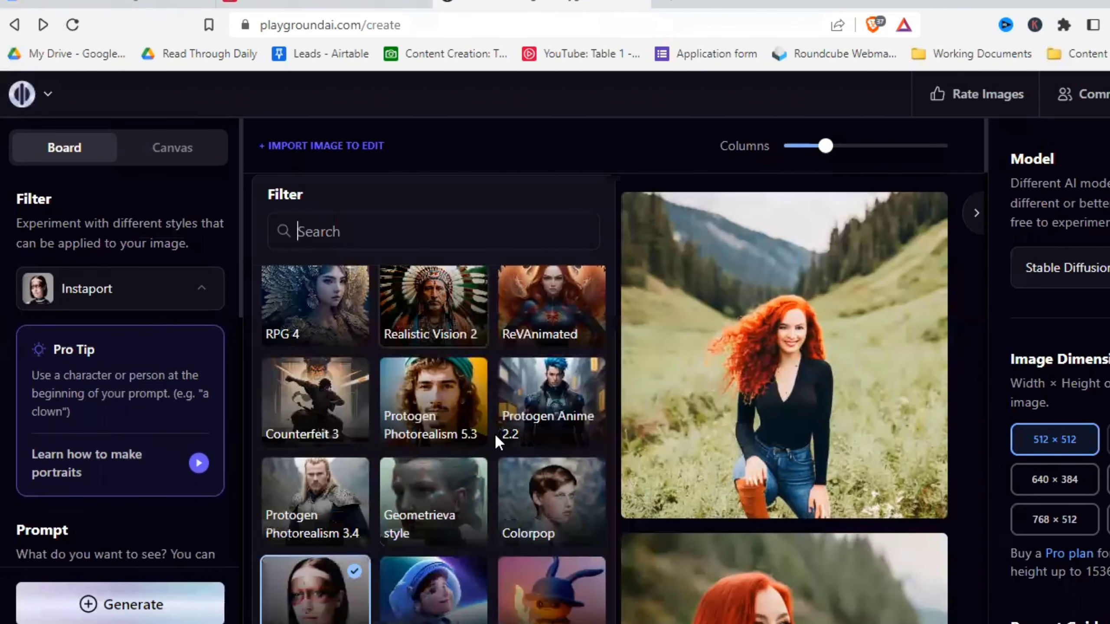
{"action": "scroll", "coordinate": [495, 433], "scroll_direction": "down", "scroll_amount": 3}
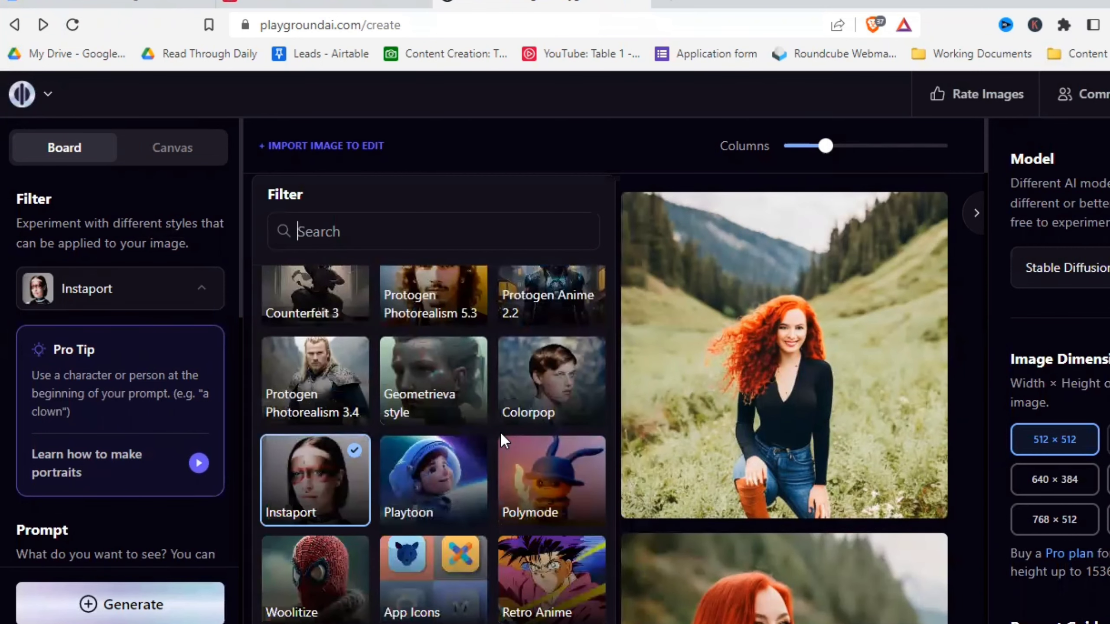
{"action": "scroll", "coordinate": [499, 431], "scroll_direction": "down", "scroll_amount": 2}
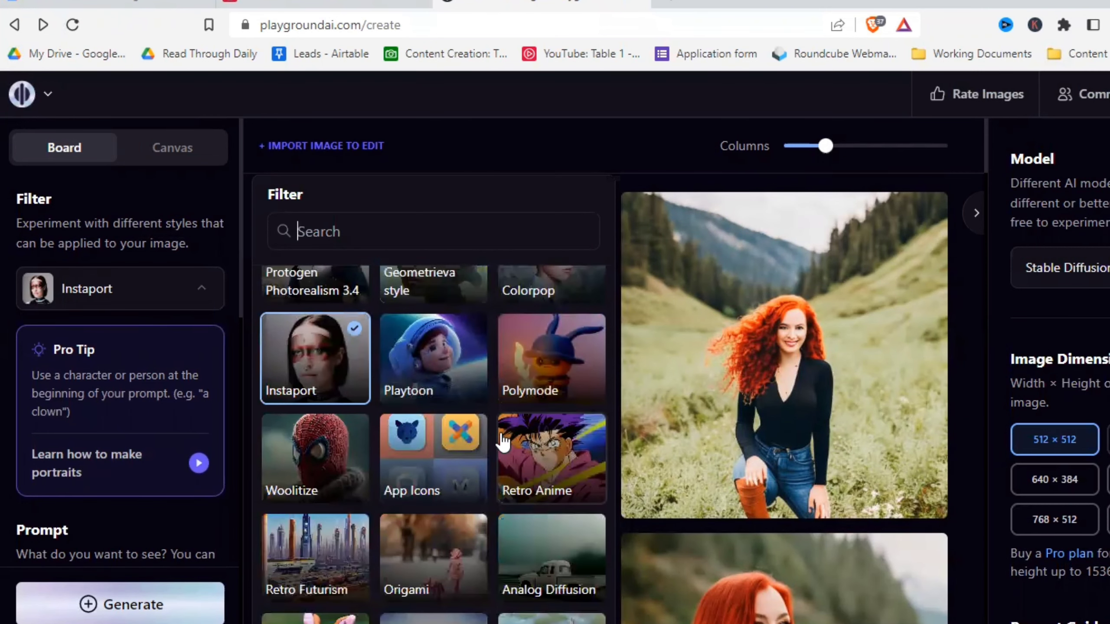
{"action": "scroll", "coordinate": [503, 443], "scroll_direction": "down", "scroll_amount": 2}
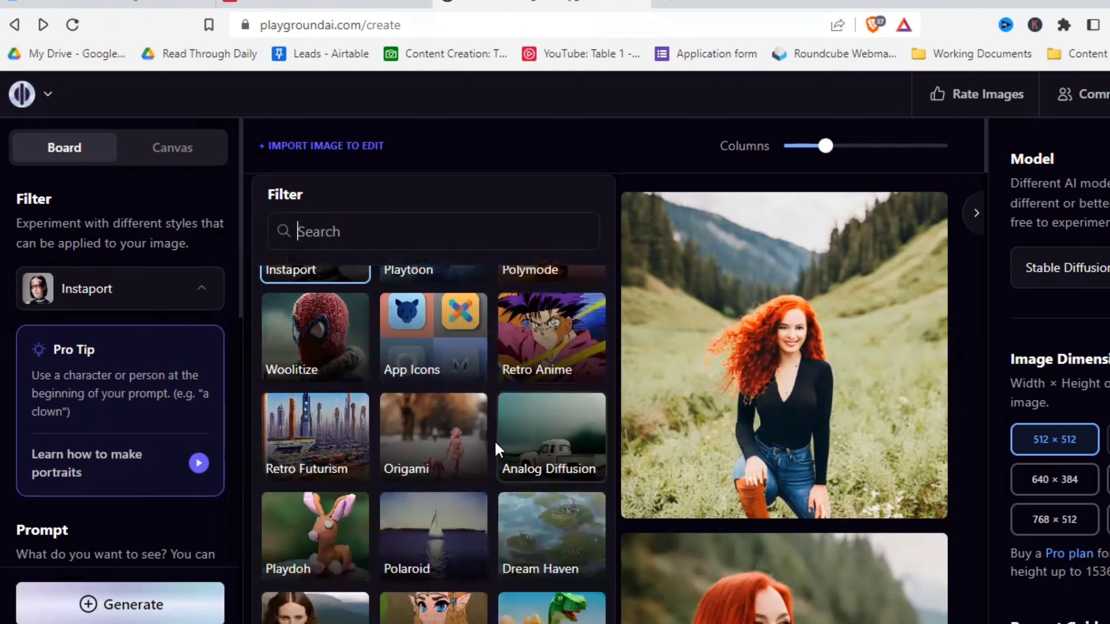
{"action": "scroll", "coordinate": [494, 442], "scroll_direction": "down", "scroll_amount": 2}
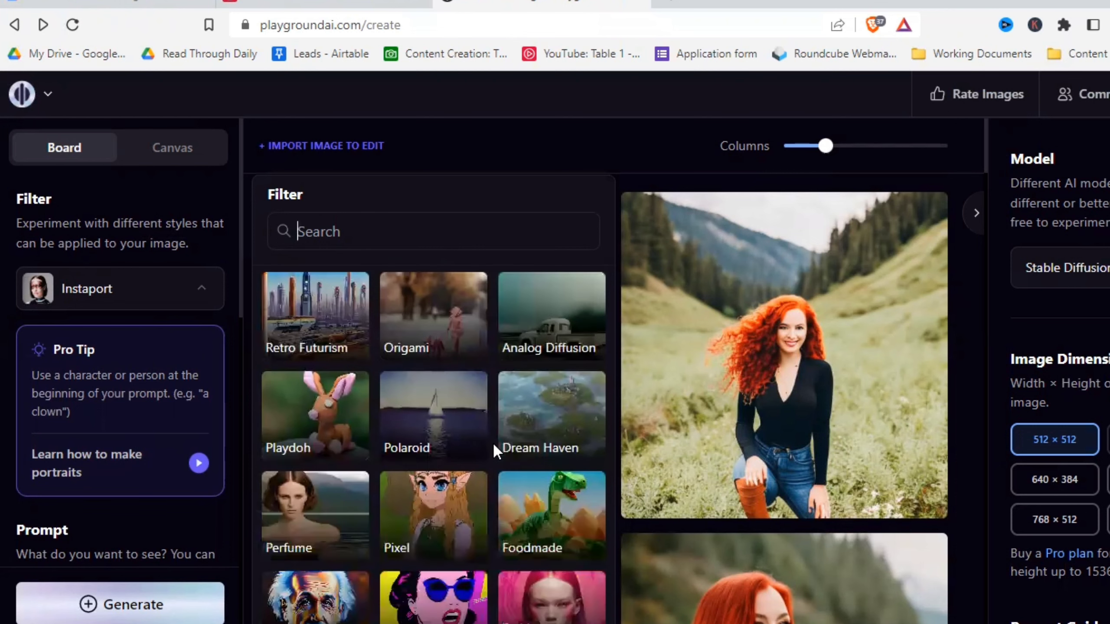
{"action": "left_click", "coordinate": [556, 339]}
{"action": "left_click", "coordinate": [218, 603]}
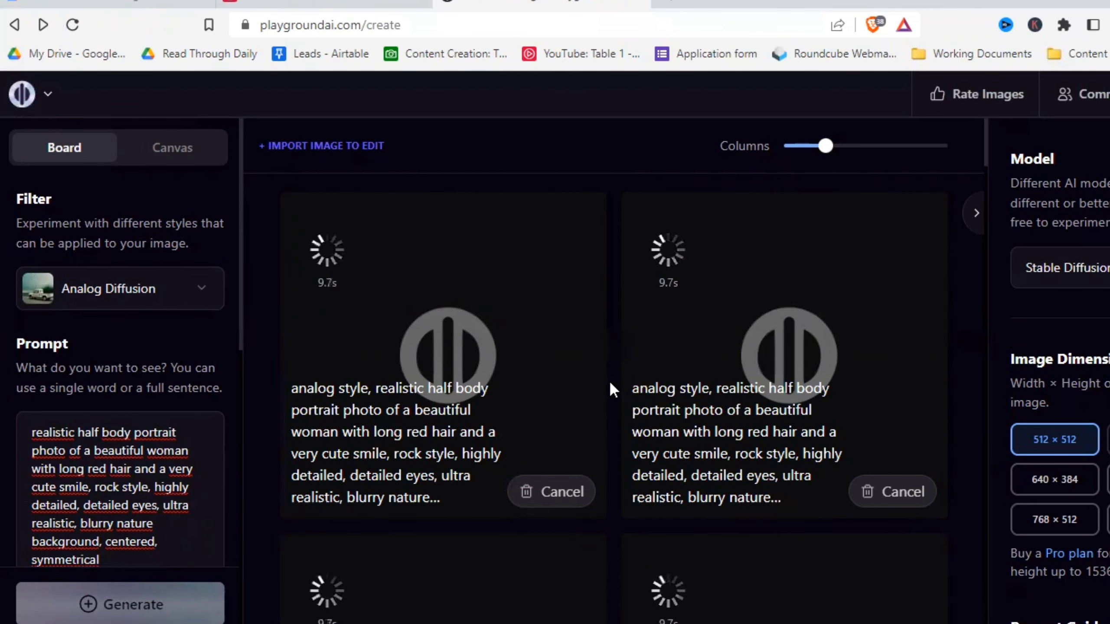
Step: Tick 'Randomize each number to get new variations' under Seed
{"action": "scroll", "coordinate": [609, 380], "scroll_direction": "down", "scroll_amount": 3}
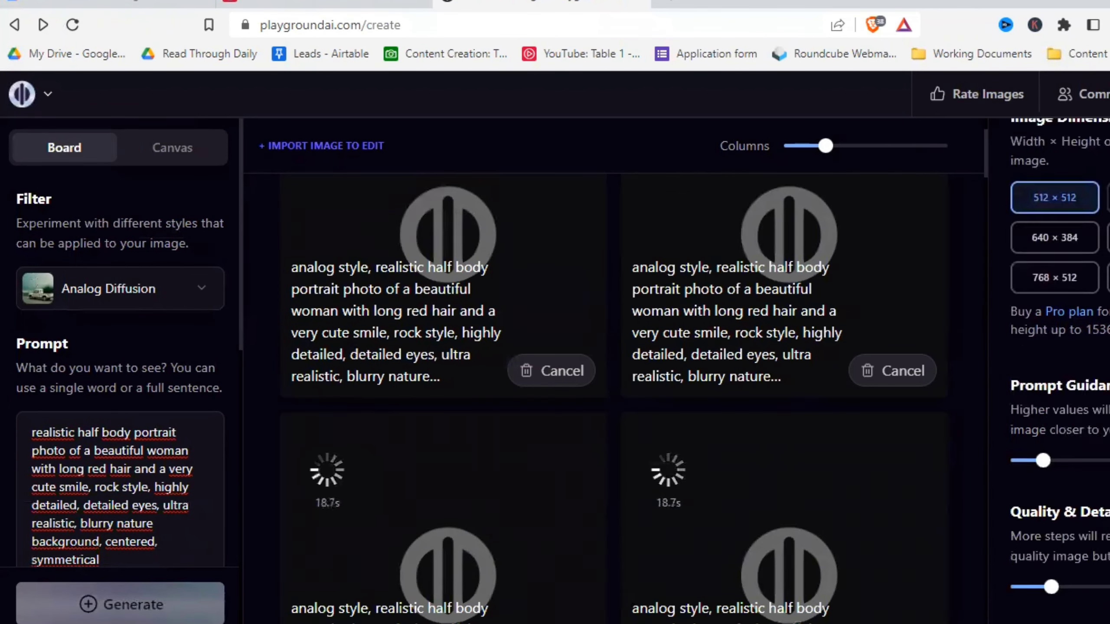
{"action": "scroll", "coordinate": [1100, 477], "scroll_direction": "down", "scroll_amount": 5}
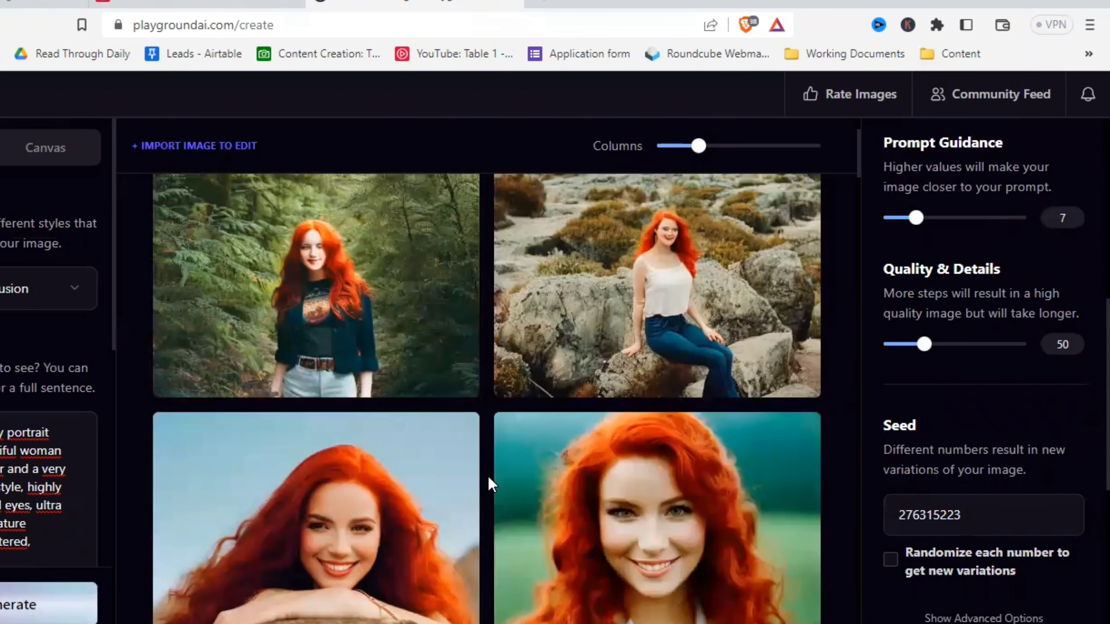
{"action": "scroll", "coordinate": [1023, 506], "scroll_direction": "down", "scroll_amount": 3}
{"action": "left_click", "coordinate": [890, 438]}
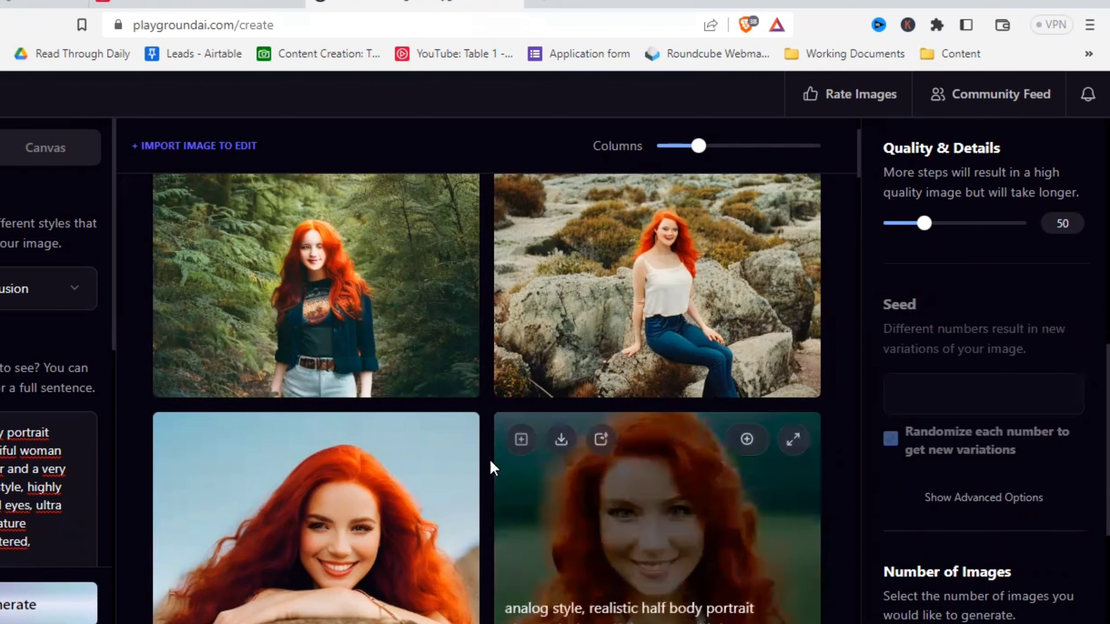
{"action": "scroll", "coordinate": [482, 459], "scroll_direction": "down", "scroll_amount": 3}
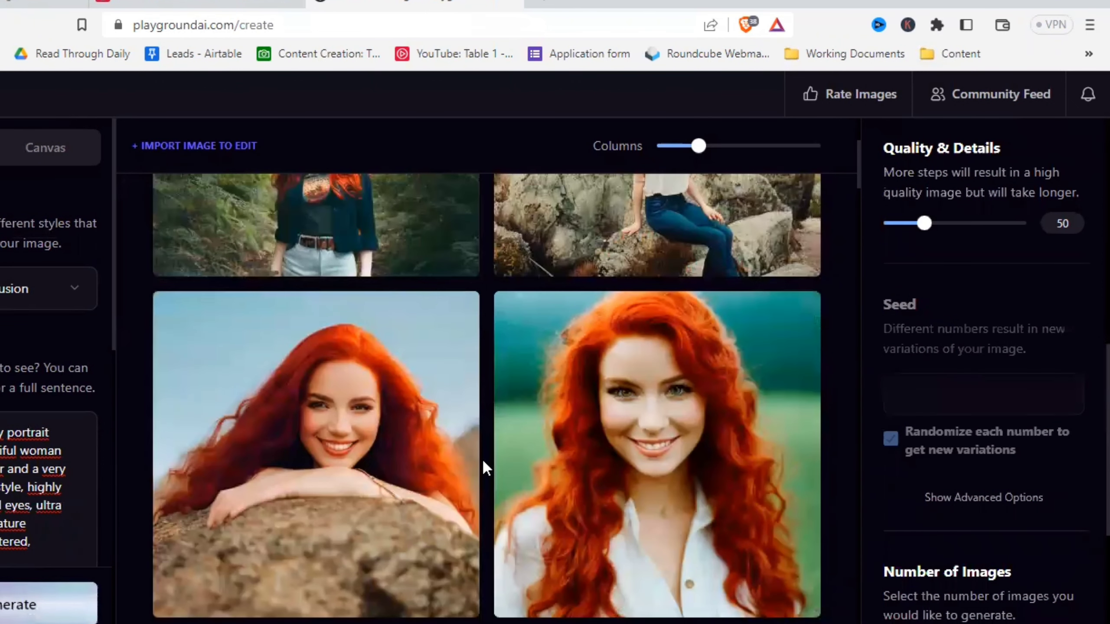
{"action": "scroll", "coordinate": [483, 462], "scroll_direction": "down", "scroll_amount": 3}
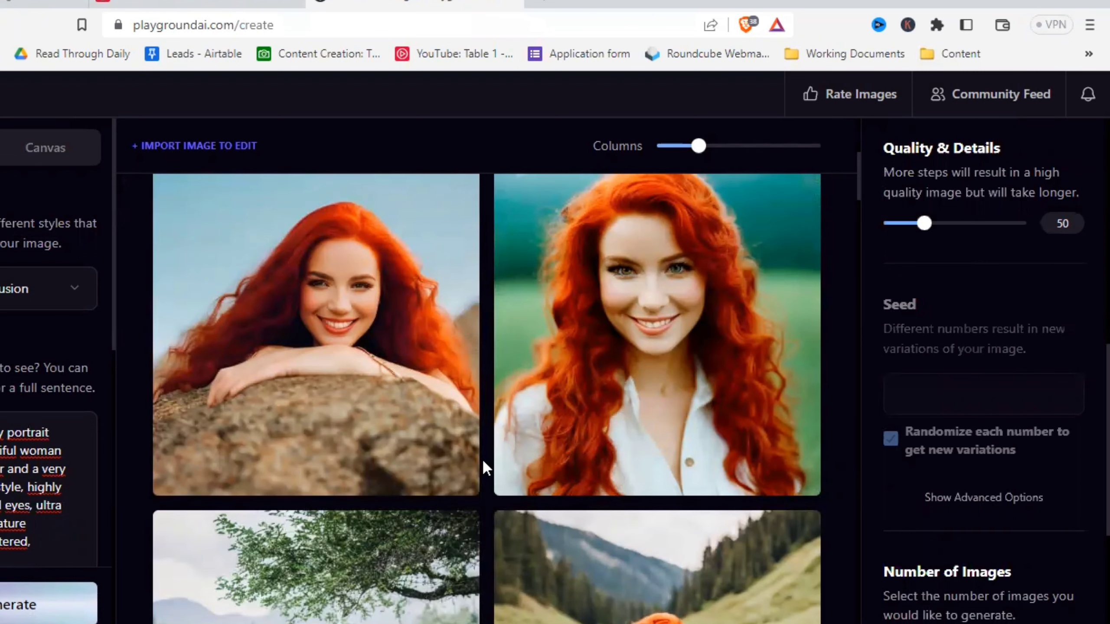
{"action": "scroll", "coordinate": [482, 458], "scroll_direction": "up", "scroll_amount": 9}
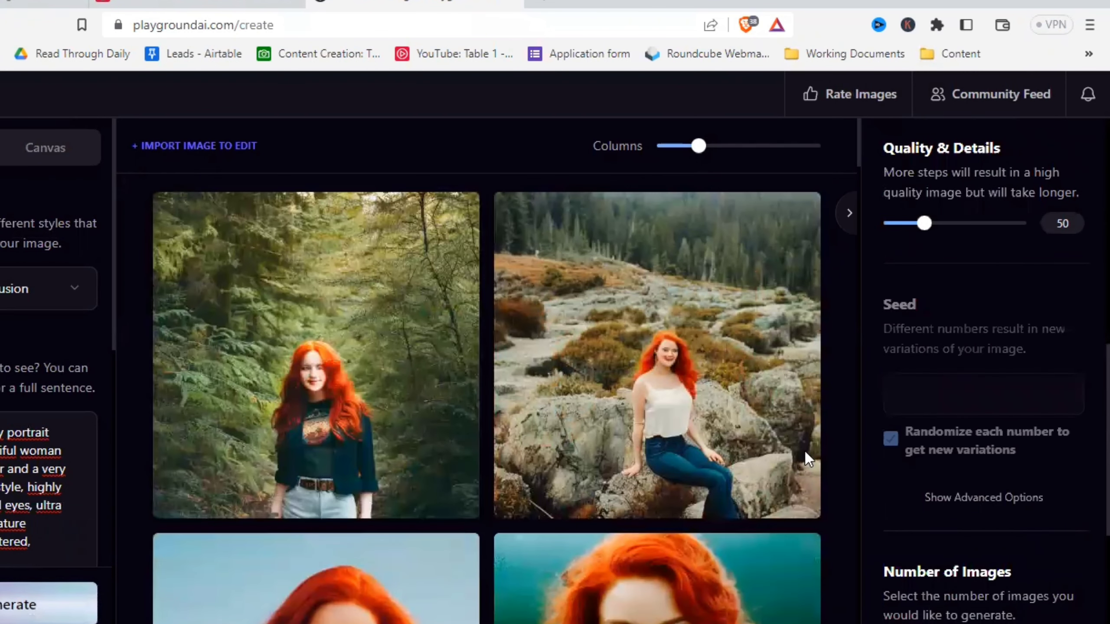
Step: Choose k_dpm_2 as the sampler under advanced options and generate four portraits
{"action": "scroll", "coordinate": [942, 472], "scroll_direction": "down", "scroll_amount": 3}
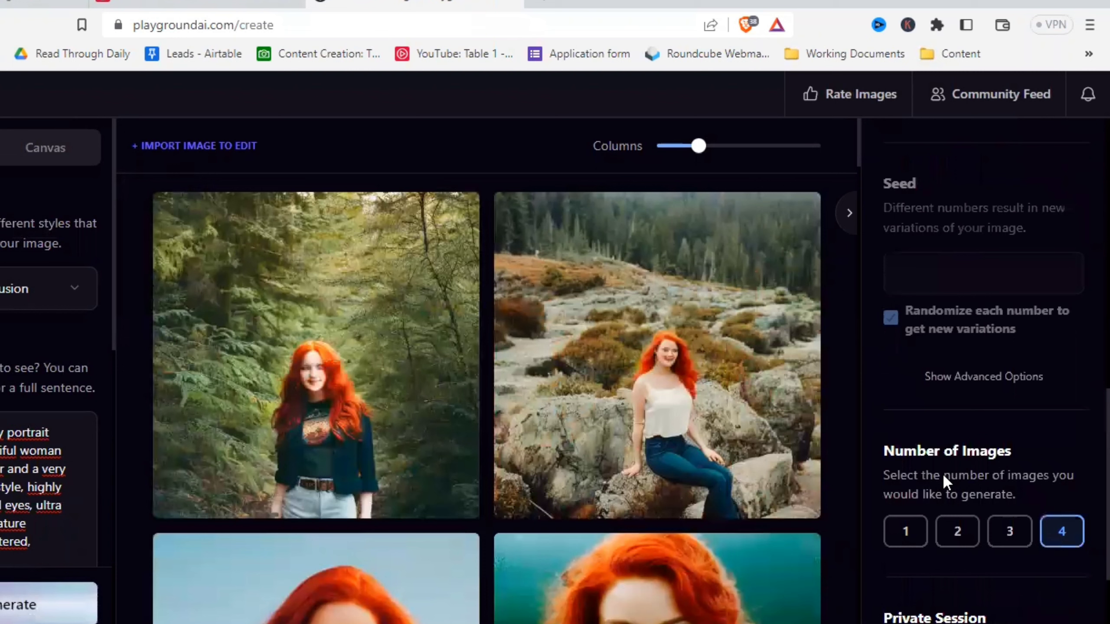
{"action": "left_click", "coordinate": [942, 383]}
{"action": "scroll", "coordinate": [942, 389], "scroll_direction": "down", "scroll_amount": 3}
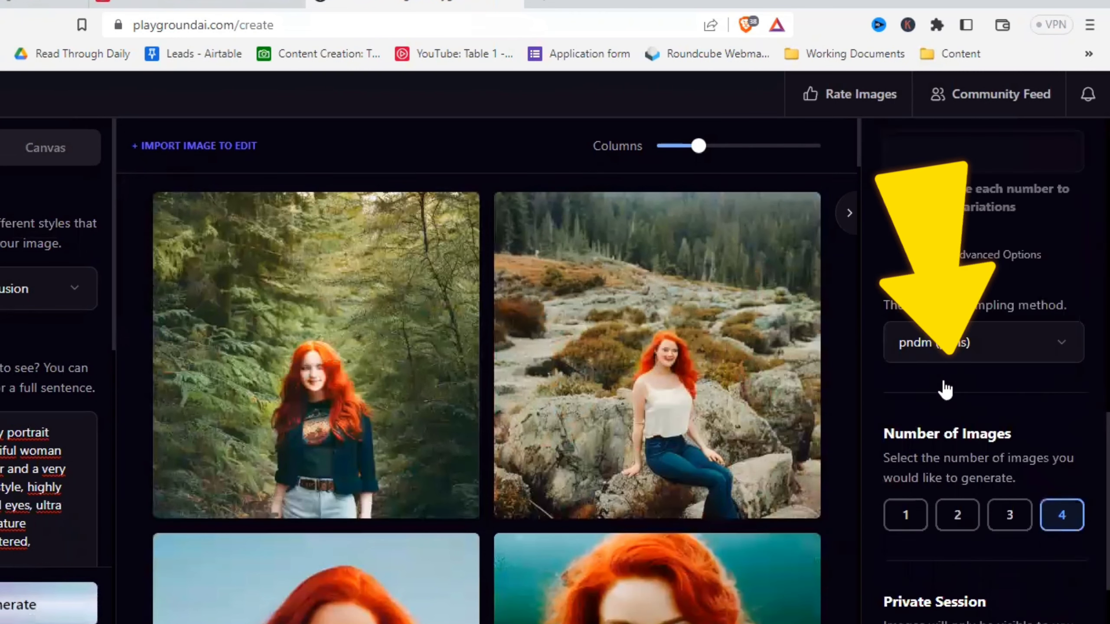
{"action": "left_click", "coordinate": [1006, 342]}
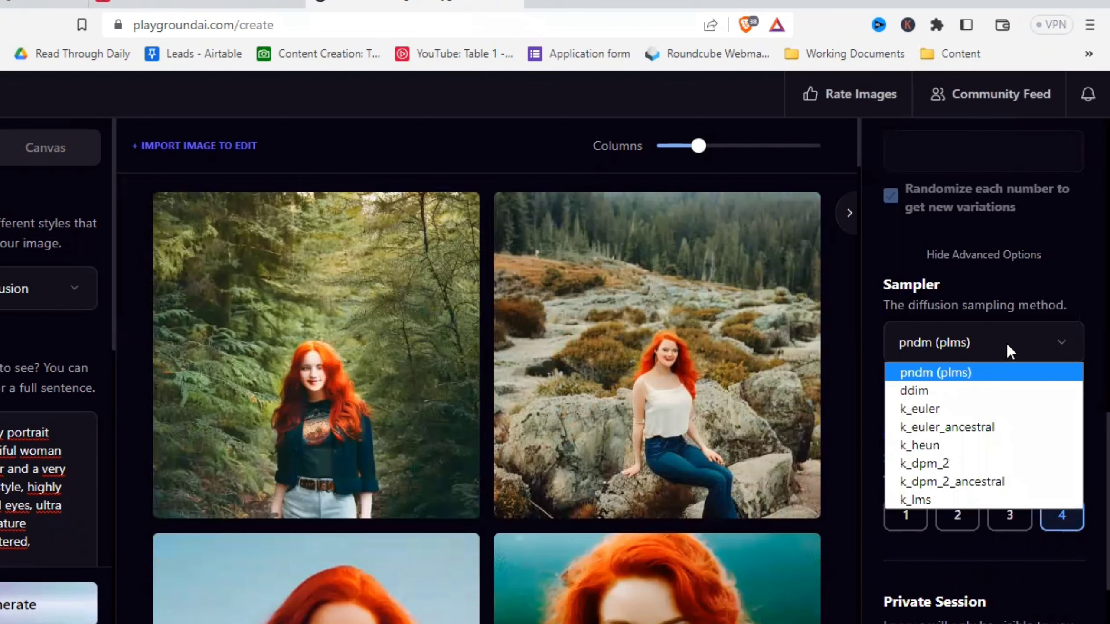
{"action": "left_click", "coordinate": [940, 465]}
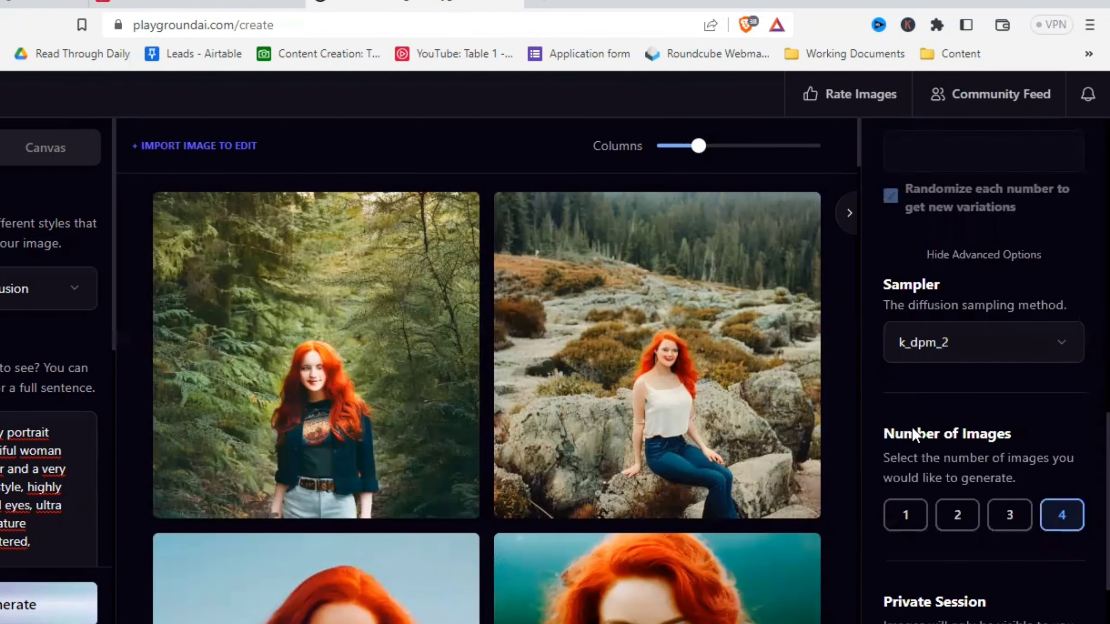
{"action": "scroll", "coordinate": [887, 431], "scroll_direction": "up", "scroll_amount": 3}
{"action": "scroll", "coordinate": [887, 425], "scroll_direction": "up", "scroll_amount": 3}
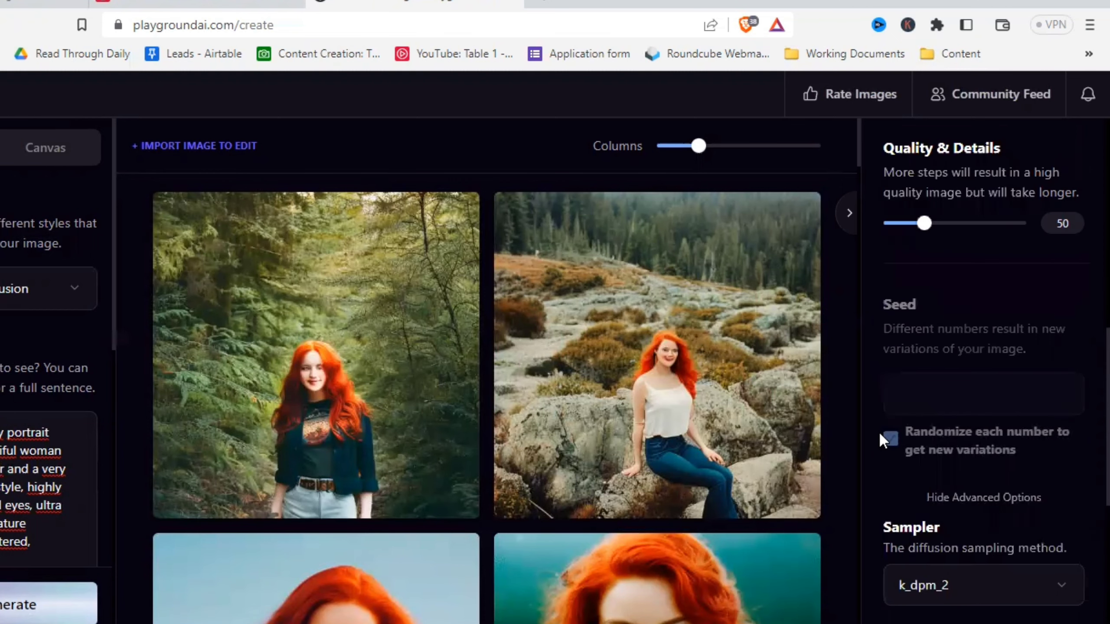
{"action": "left_click", "coordinate": [9, 612]}
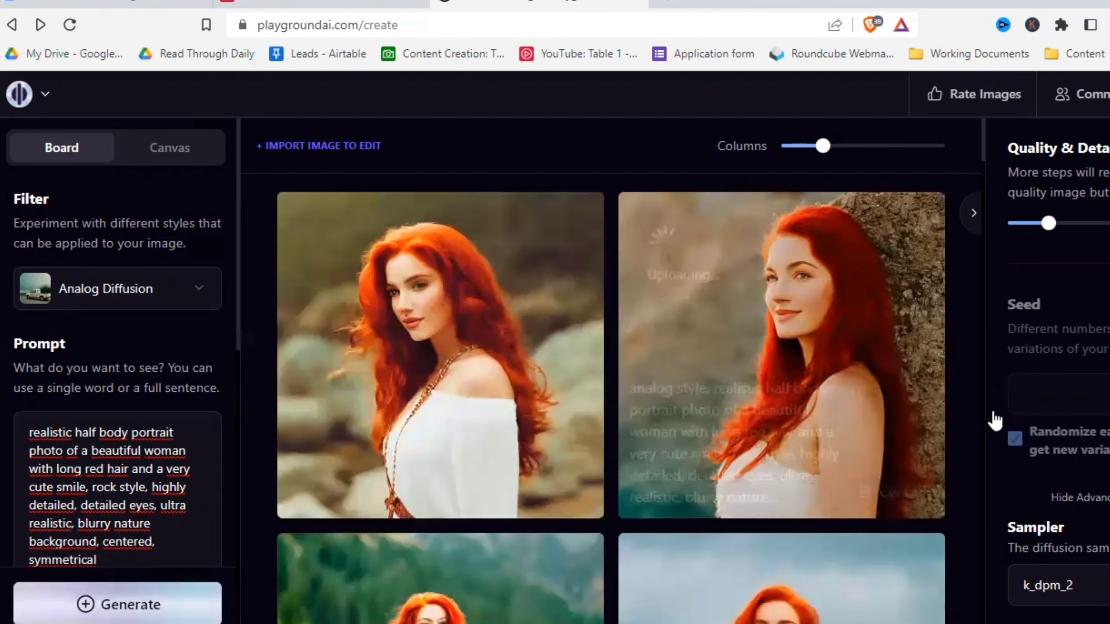
Step: Scroll through the four finished k_dpm_2 Analog Diffusion portraits on the board
{"action": "scroll", "coordinate": [1098, 503], "scroll_direction": "up", "scroll_amount": 5}
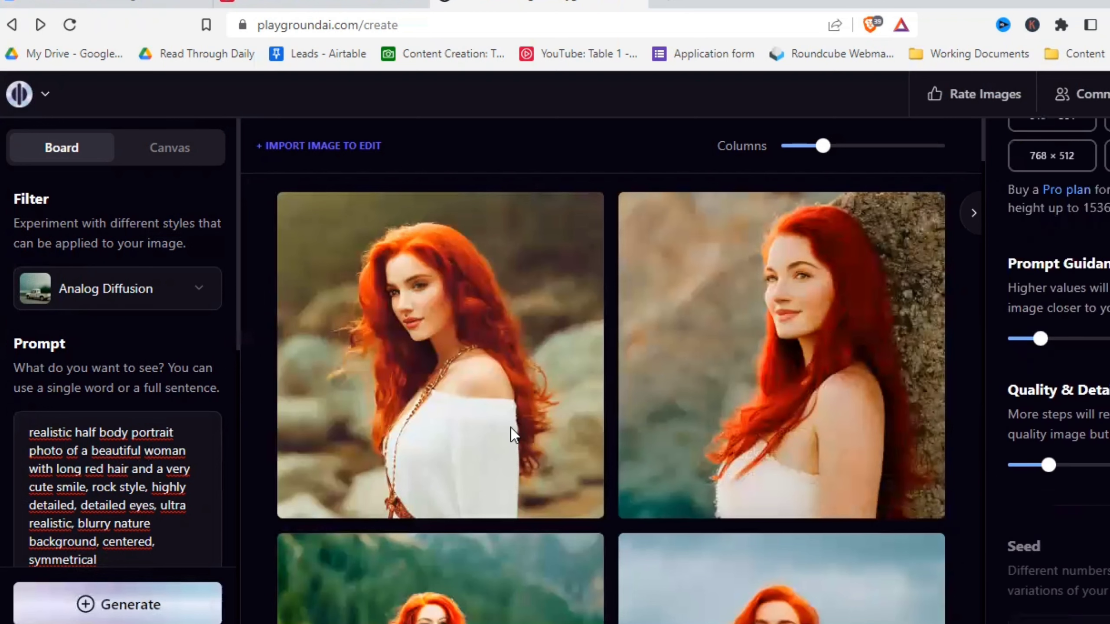
{"action": "scroll", "coordinate": [613, 376], "scroll_direction": "down", "scroll_amount": 5}
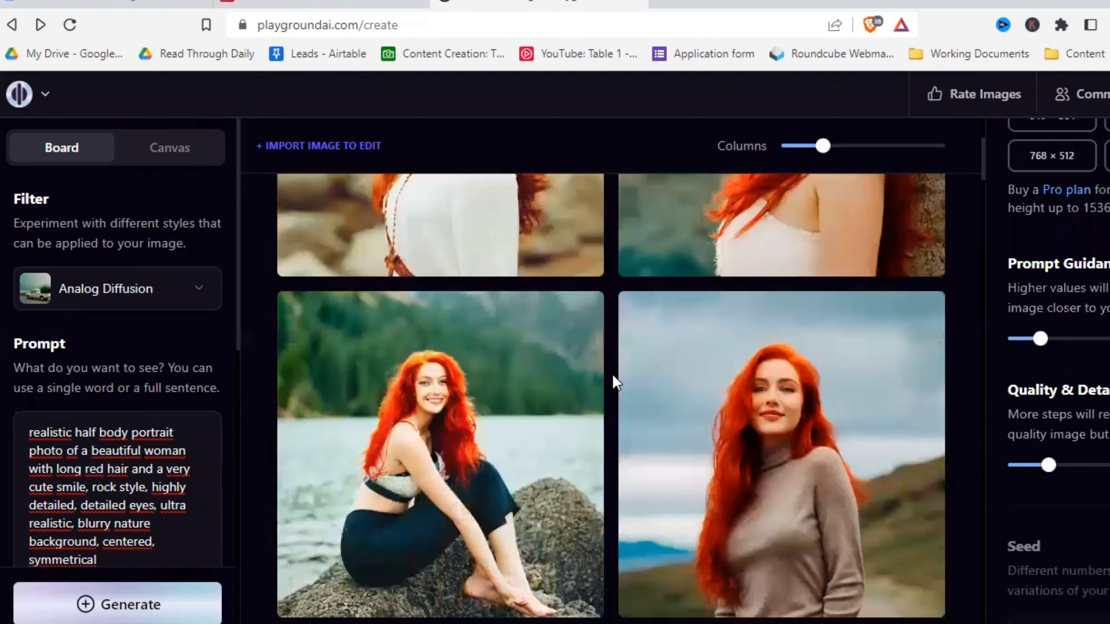
{"action": "scroll", "coordinate": [613, 381], "scroll_direction": "down", "scroll_amount": 3}
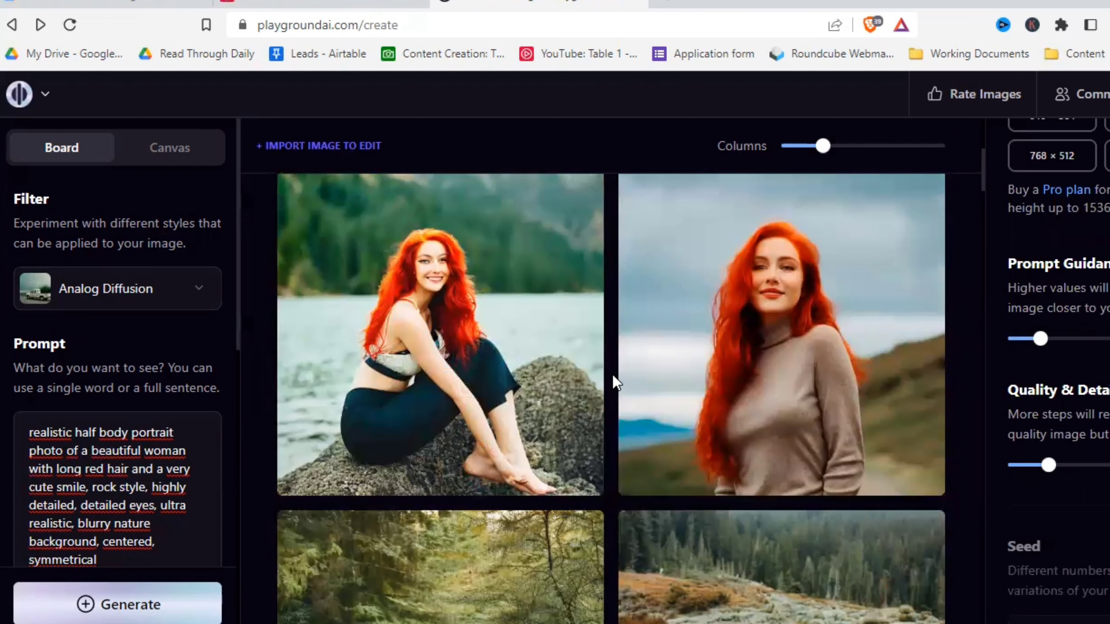
{"action": "scroll", "coordinate": [614, 381], "scroll_direction": "up", "scroll_amount": 8}
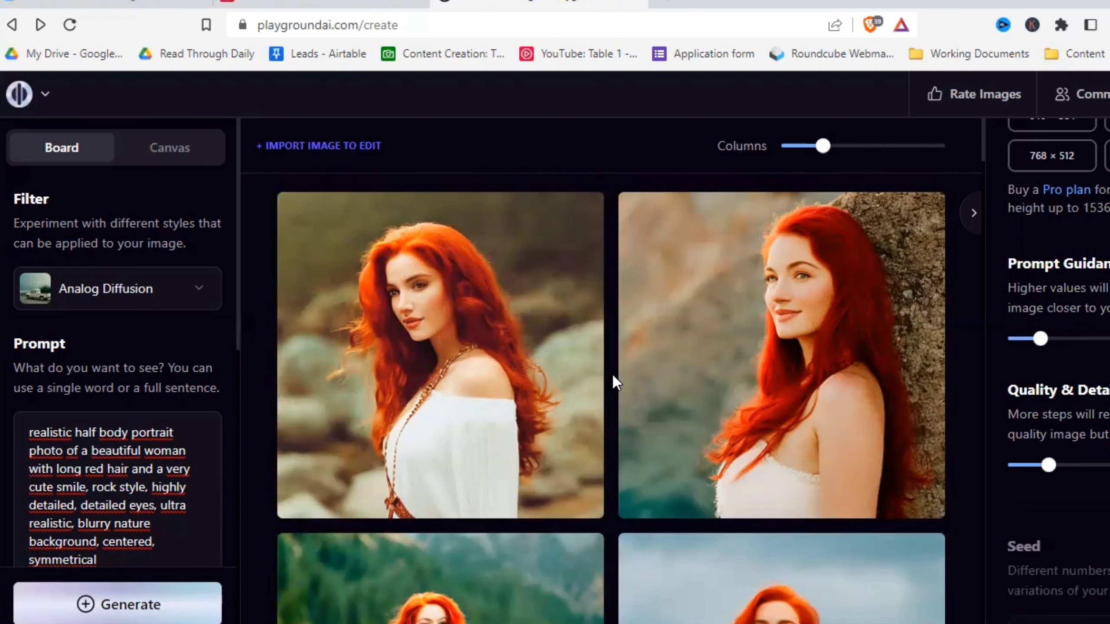
{"action": "left_click", "coordinate": [203, 306]}
Step: Select the Perfume filter, generate four red-haired portraits, and scroll through them
{"action": "scroll", "coordinate": [363, 423], "scroll_direction": "down", "scroll_amount": 12}
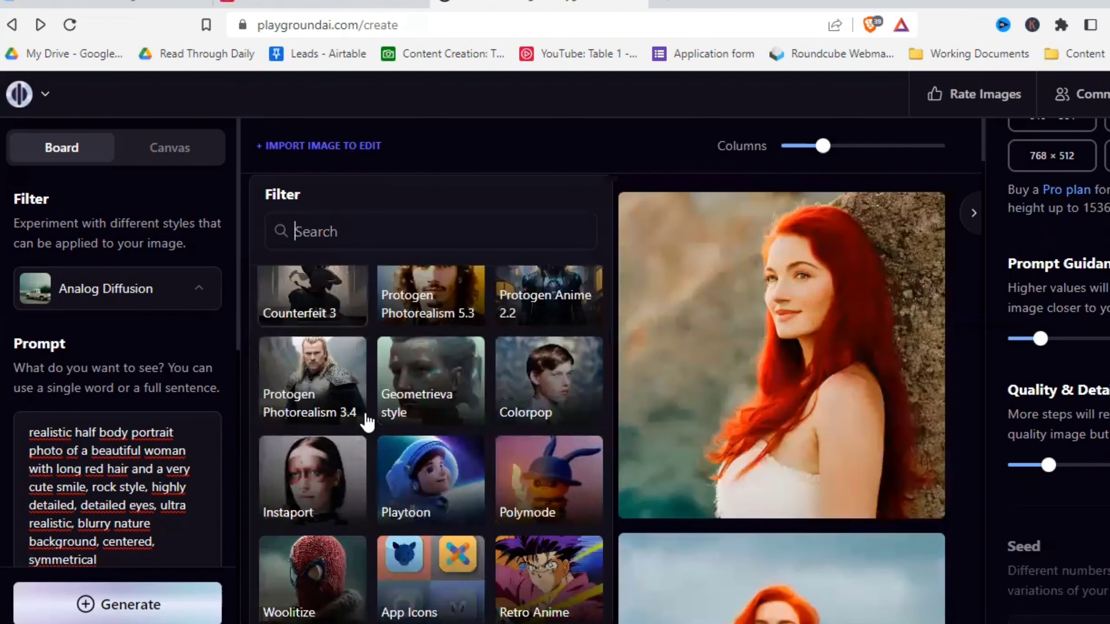
{"action": "scroll", "coordinate": [378, 505], "scroll_direction": "down", "scroll_amount": 2}
{"action": "left_click", "coordinate": [298, 422]}
{"action": "left_click", "coordinate": [118, 605]}
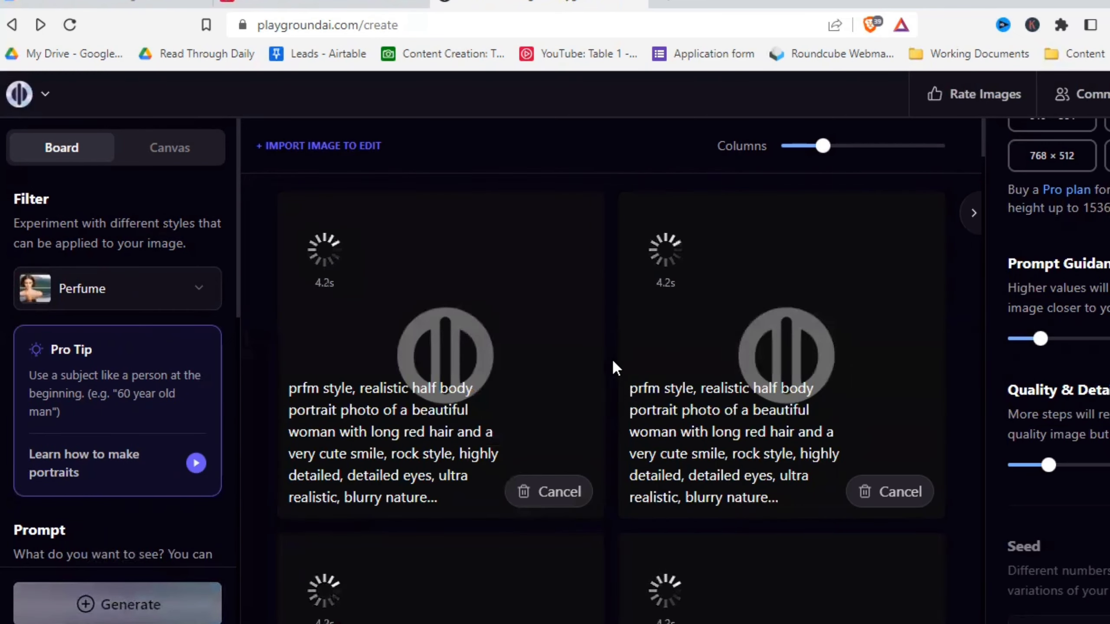
{"action": "scroll", "coordinate": [612, 359], "scroll_direction": "down", "scroll_amount": 3}
{"action": "scroll", "coordinate": [612, 359], "scroll_direction": "down", "scroll_amount": 10}
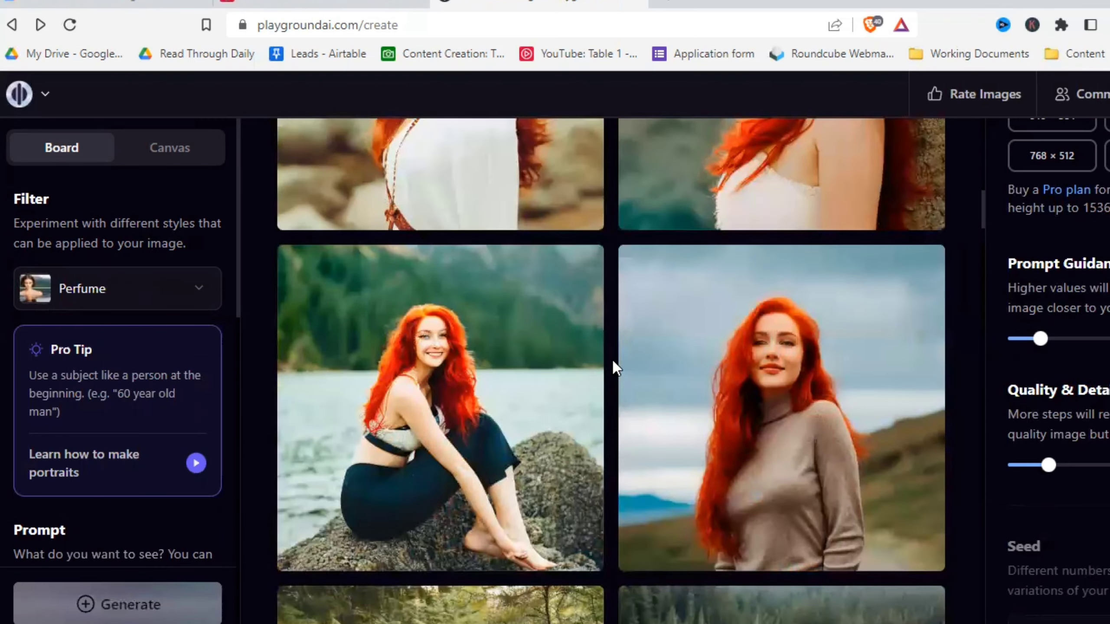
{"action": "scroll", "coordinate": [613, 359], "scroll_direction": "up", "scroll_amount": 15}
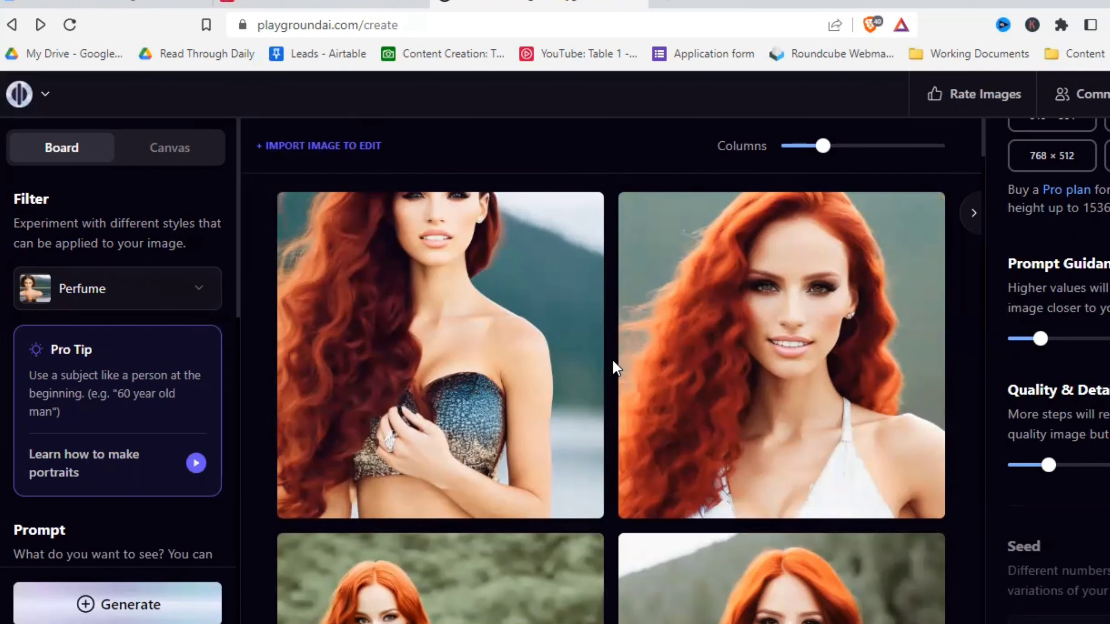
{"action": "scroll", "coordinate": [617, 363], "scroll_direction": "down", "scroll_amount": 3}
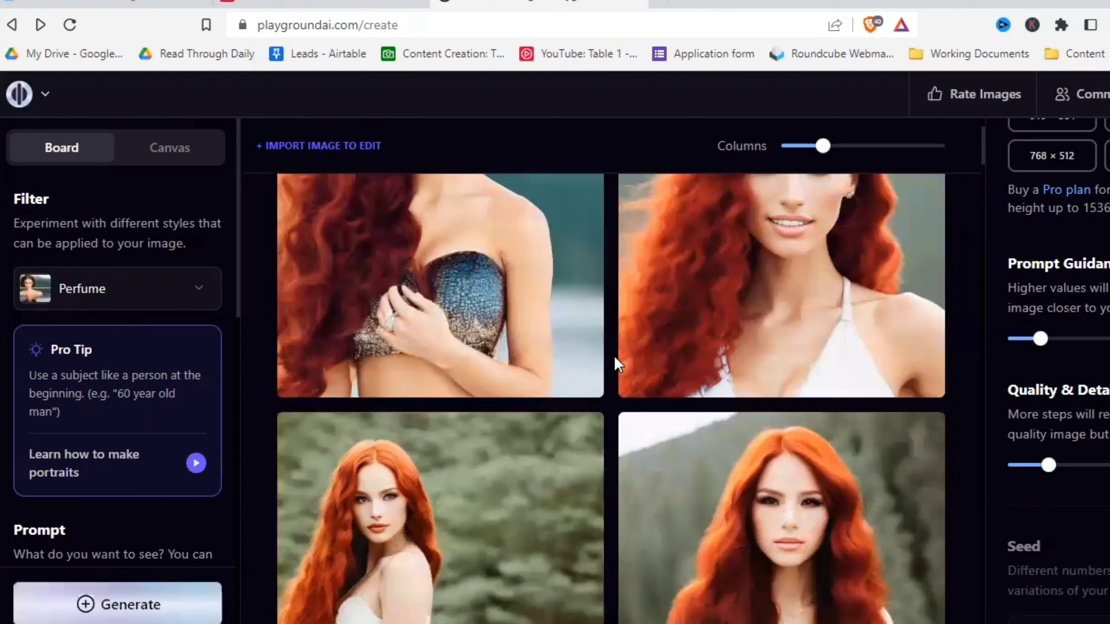
{"action": "scroll", "coordinate": [606, 351], "scroll_direction": "down", "scroll_amount": 3}
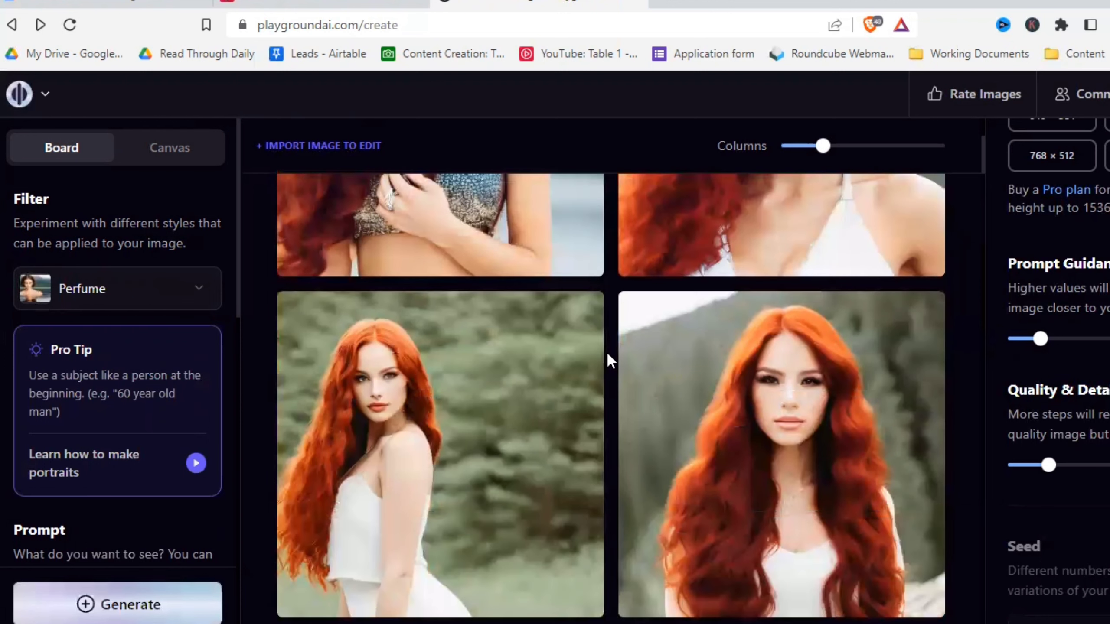
{"action": "scroll", "coordinate": [122, 372], "scroll_direction": "down", "scroll_amount": 15}
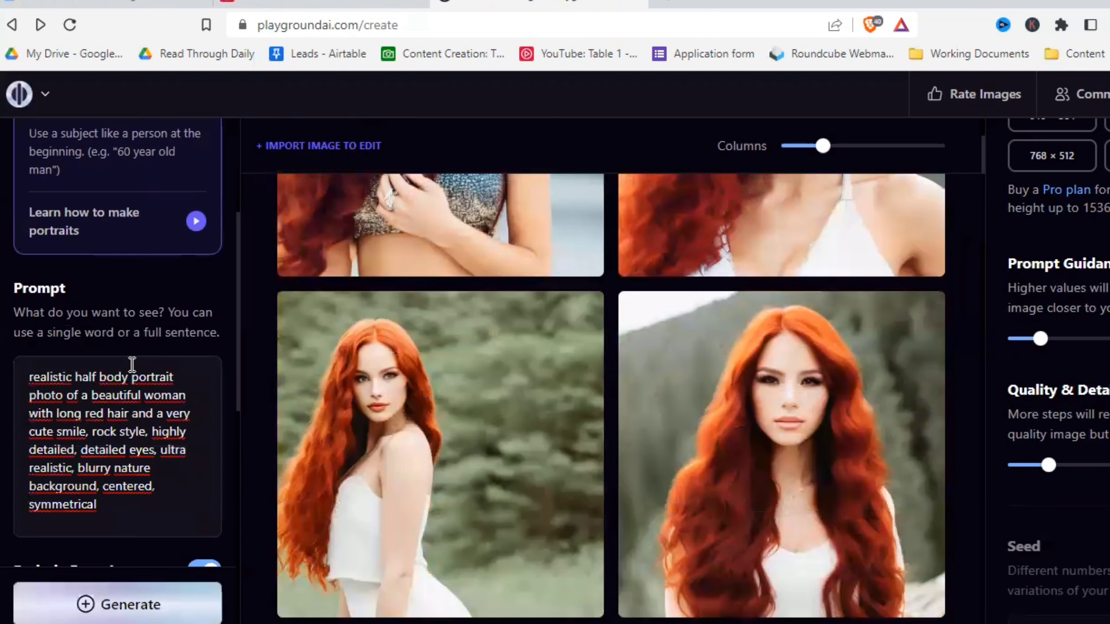
Step: Append 'out of frame, weird proportions, not centered composition' to the Exclude From Image list
{"action": "left_click", "coordinate": [152, 521]}
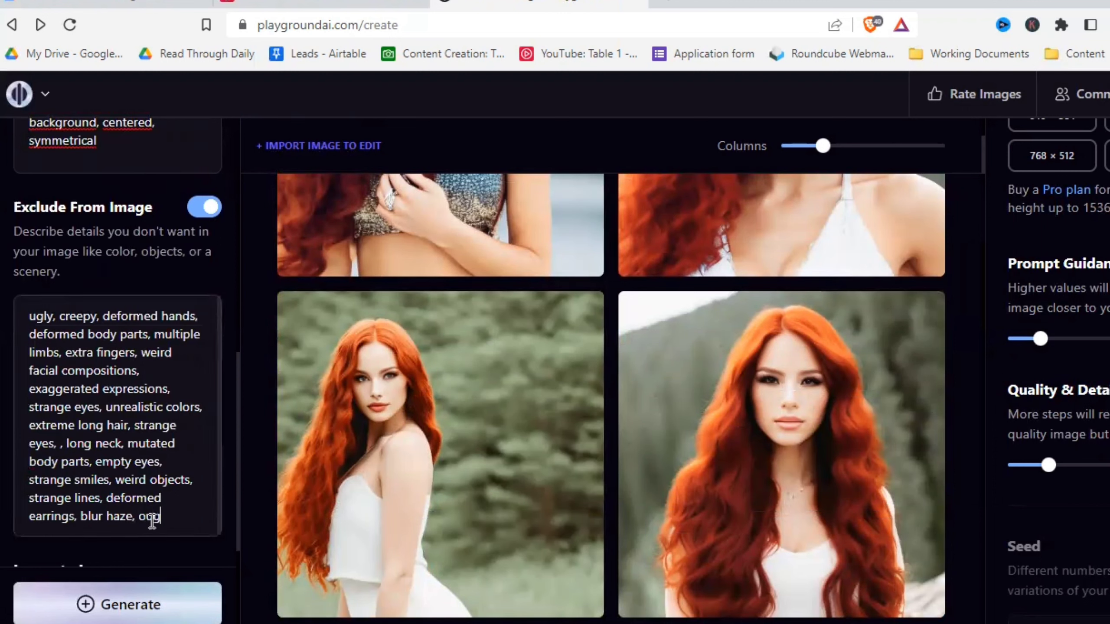
{"action": "type", "text": ", out of fra"}
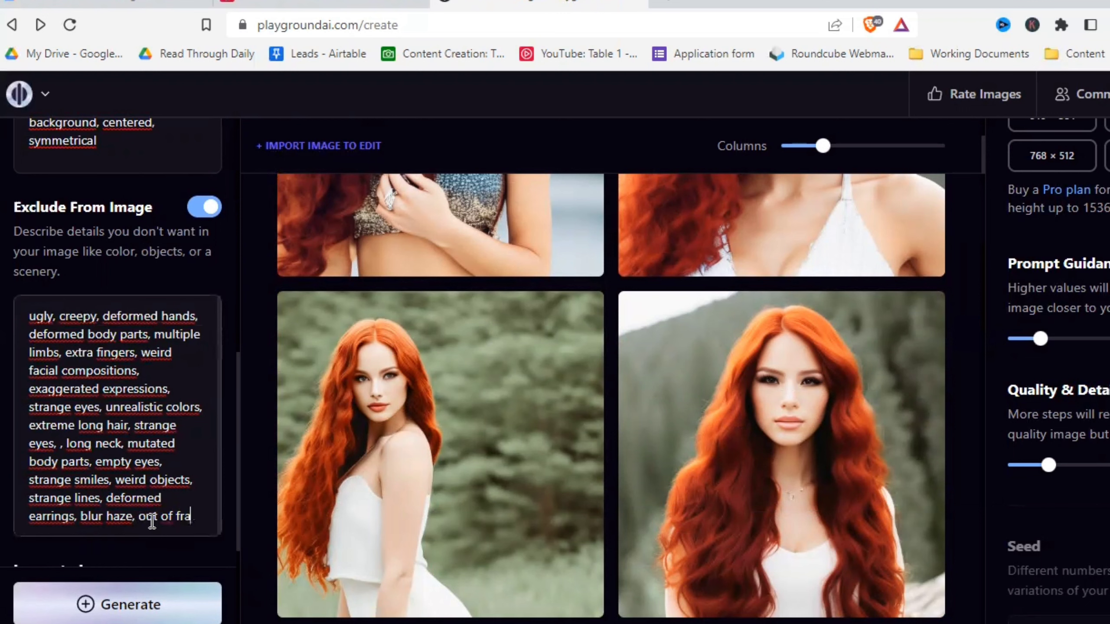
{"action": "type", "text": "me"}
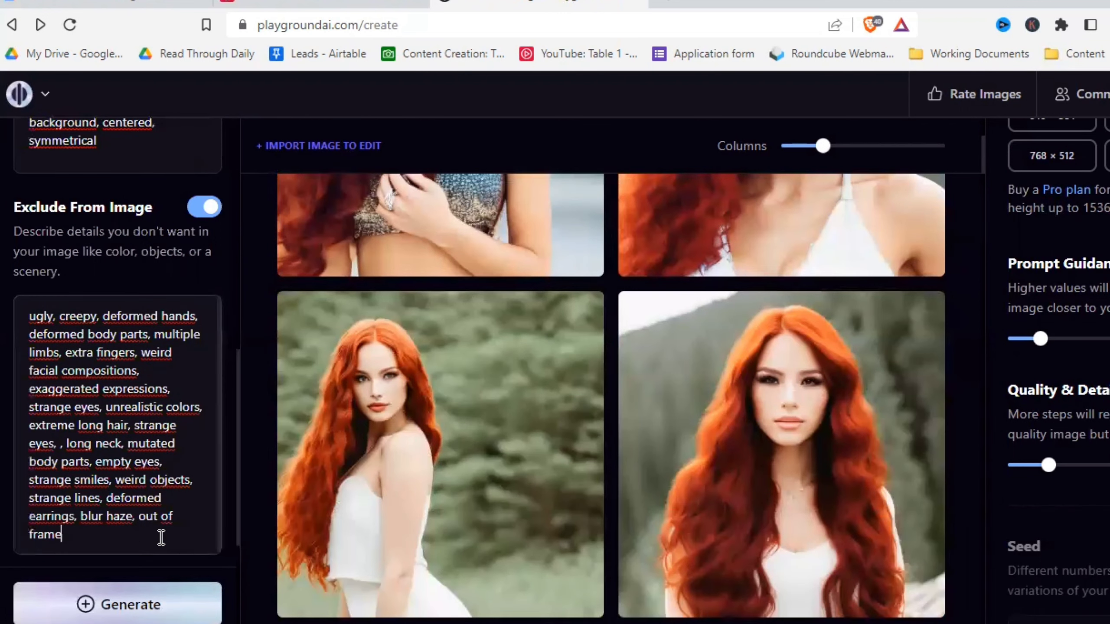
{"action": "left_click_drag", "start_coordinate": [162, 538], "coordinate": [142, 524]}
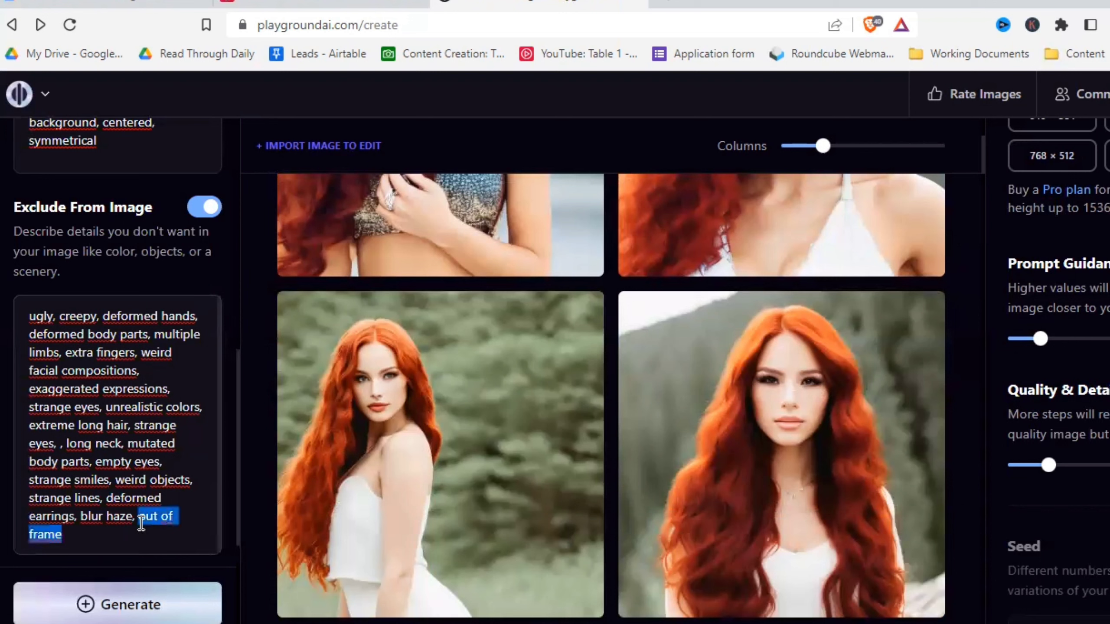
{"action": "left_click", "coordinate": [107, 535]}
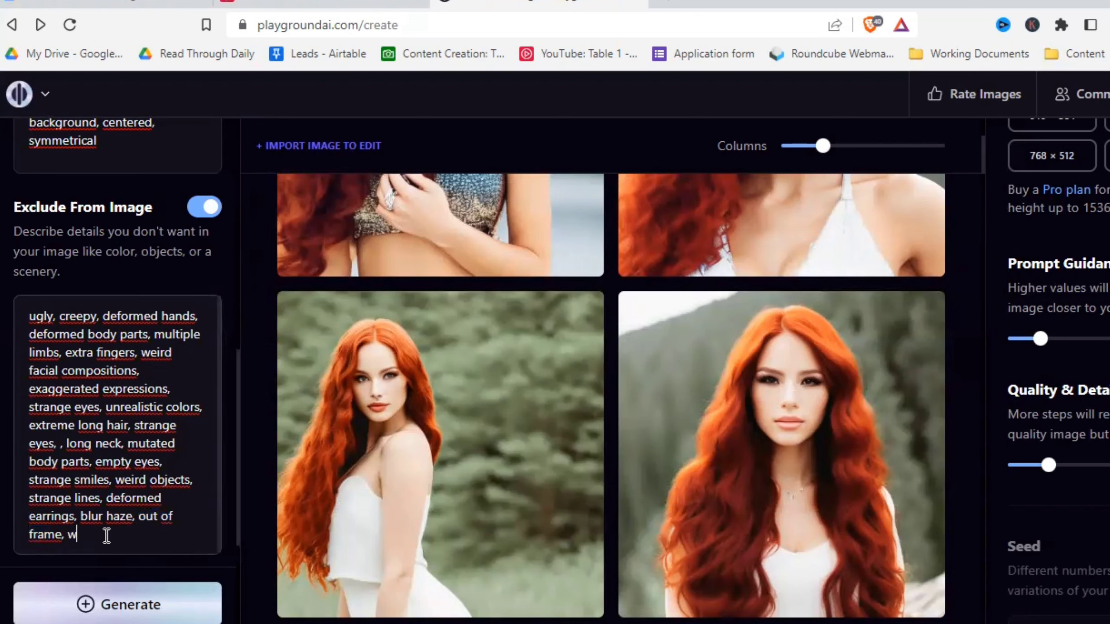
{"action": "type", "text": ", weird proportions, no"}
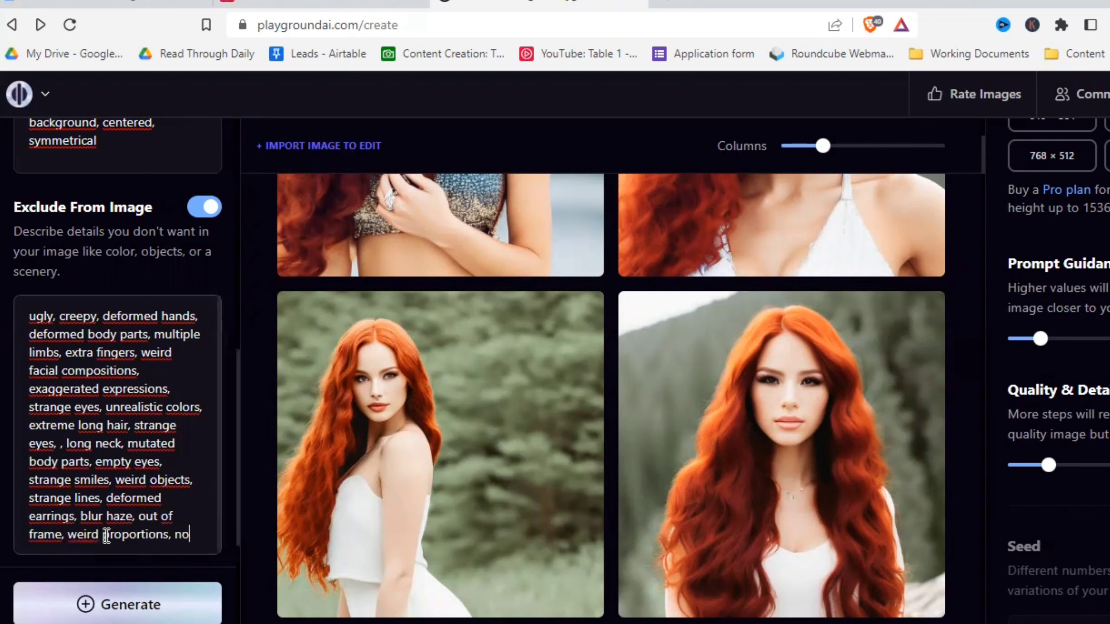
{"action": "type", "text": "t centered composition"}
{"action": "scroll", "coordinate": [131, 472], "scroll_direction": "up", "scroll_amount": 10}
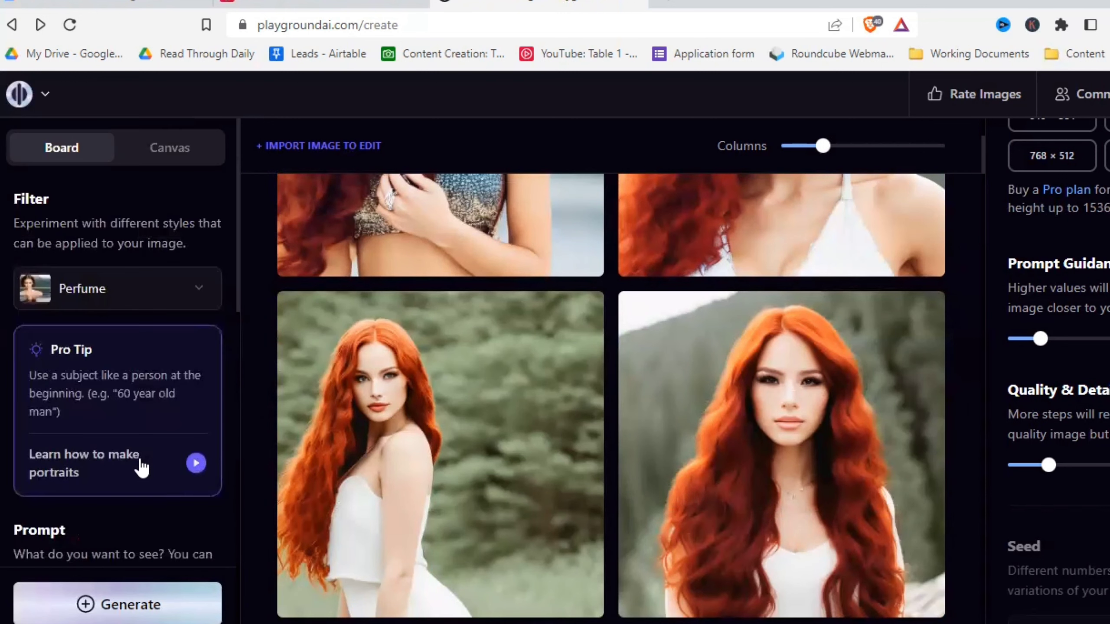
{"action": "scroll", "coordinate": [614, 401], "scroll_direction": "up", "scroll_amount": 5}
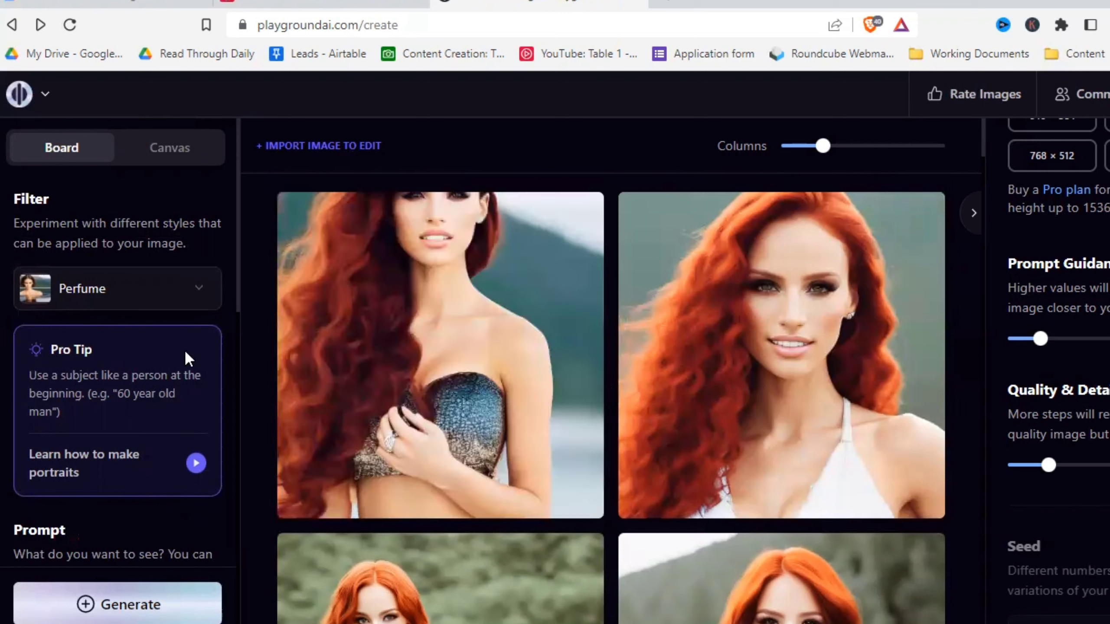
Step: Switch the style filter to Instaport
{"action": "left_click", "coordinate": [206, 298]}
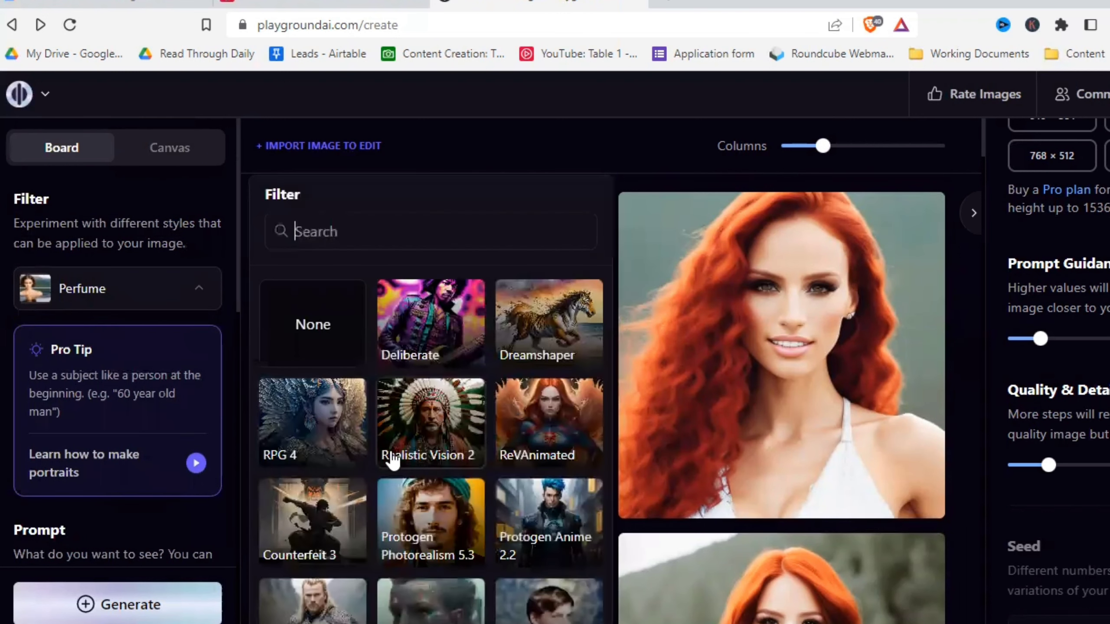
{"action": "scroll", "coordinate": [389, 457], "scroll_direction": "down", "scroll_amount": 2}
{"action": "scroll", "coordinate": [386, 455], "scroll_direction": "down", "scroll_amount": 5}
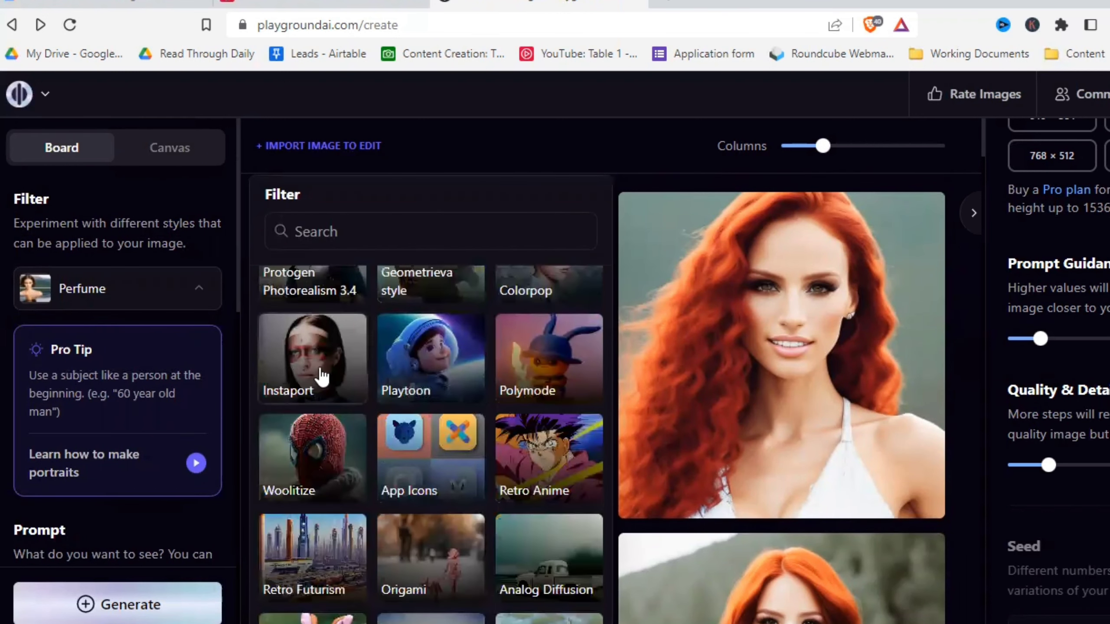
{"action": "left_click", "coordinate": [322, 371]}
Step: Generate a new batch of red-haired portraits and look through the results
{"action": "left_click", "coordinate": [170, 604]}
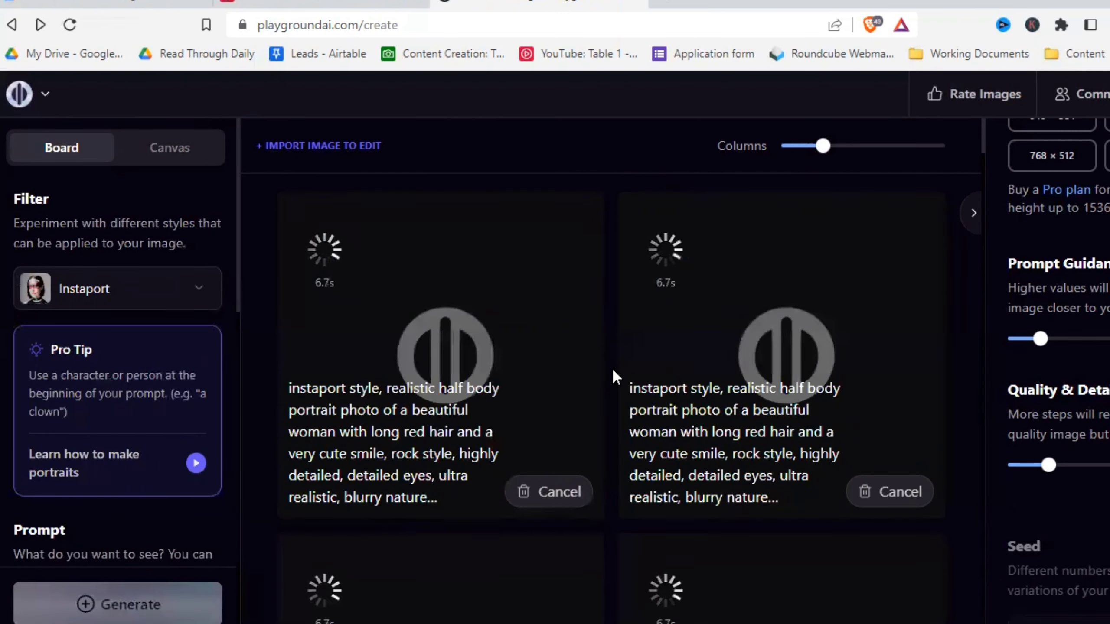
{"action": "scroll", "coordinate": [613, 368], "scroll_direction": "down", "scroll_amount": 5}
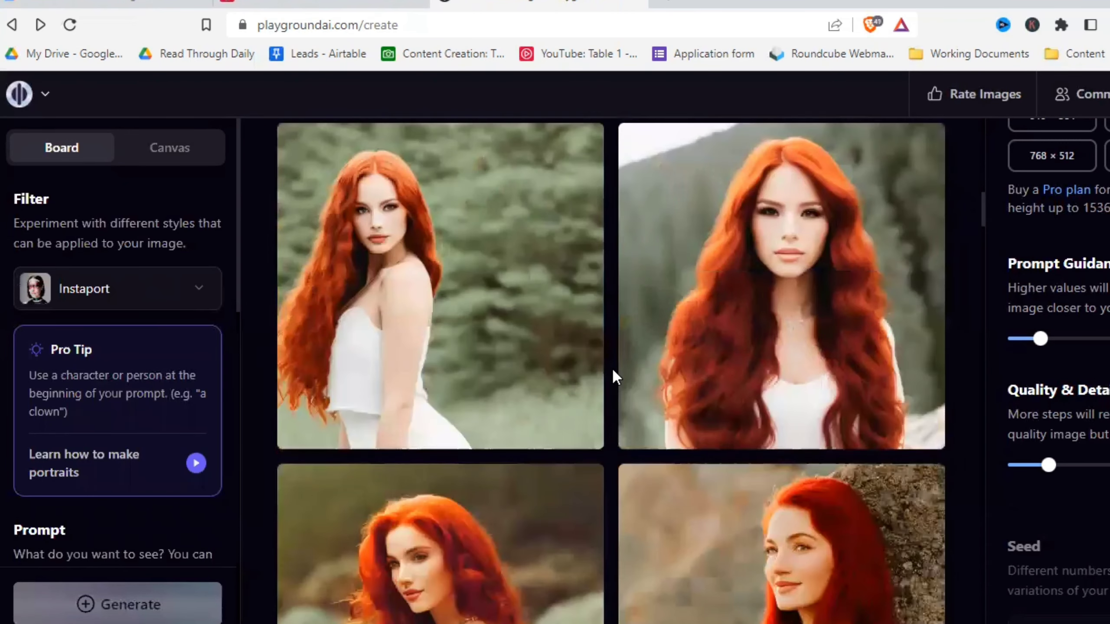
{"action": "scroll", "coordinate": [613, 371], "scroll_direction": "down", "scroll_amount": 5}
{"action": "scroll", "coordinate": [613, 376], "scroll_direction": "down", "scroll_amount": 3}
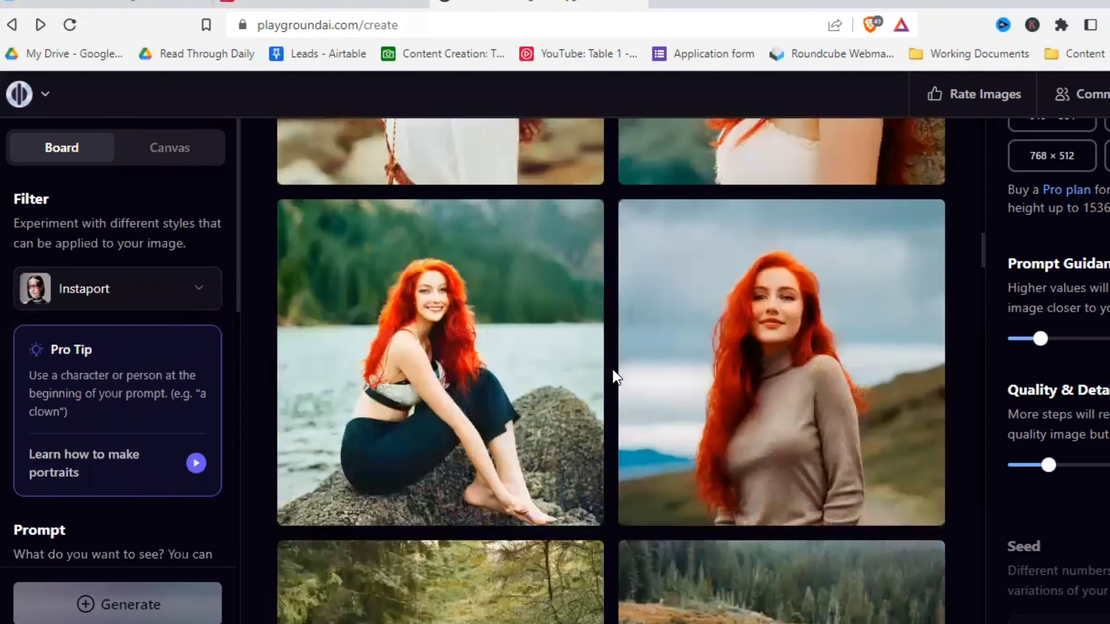
{"action": "mouse_move", "coordinate": [756, 365]}
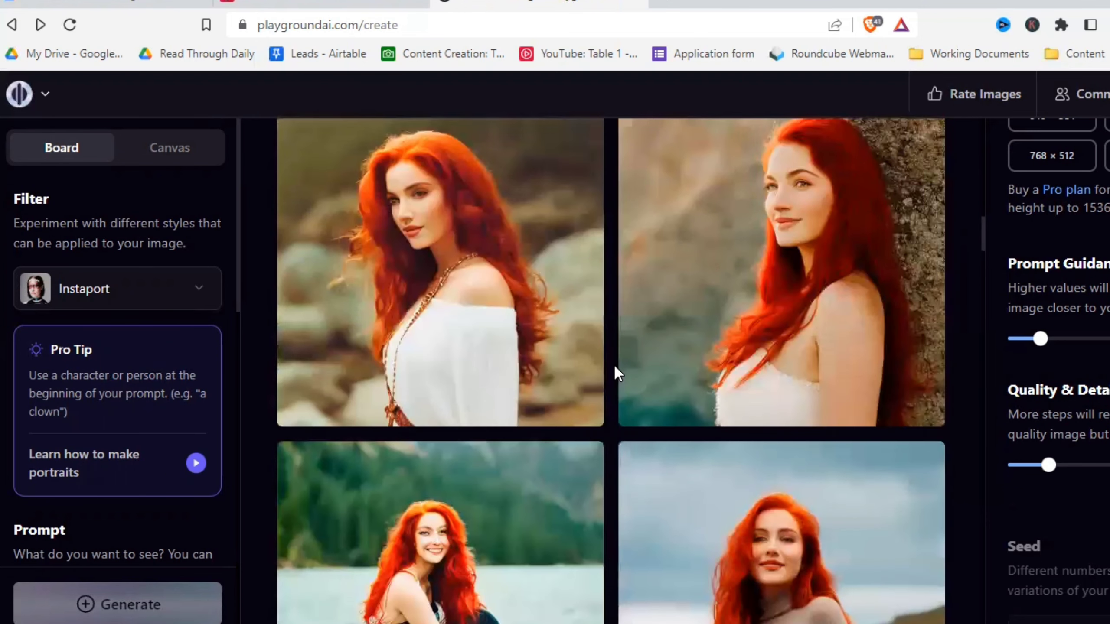
{"action": "scroll", "coordinate": [615, 368], "scroll_direction": "up", "scroll_amount": 3}
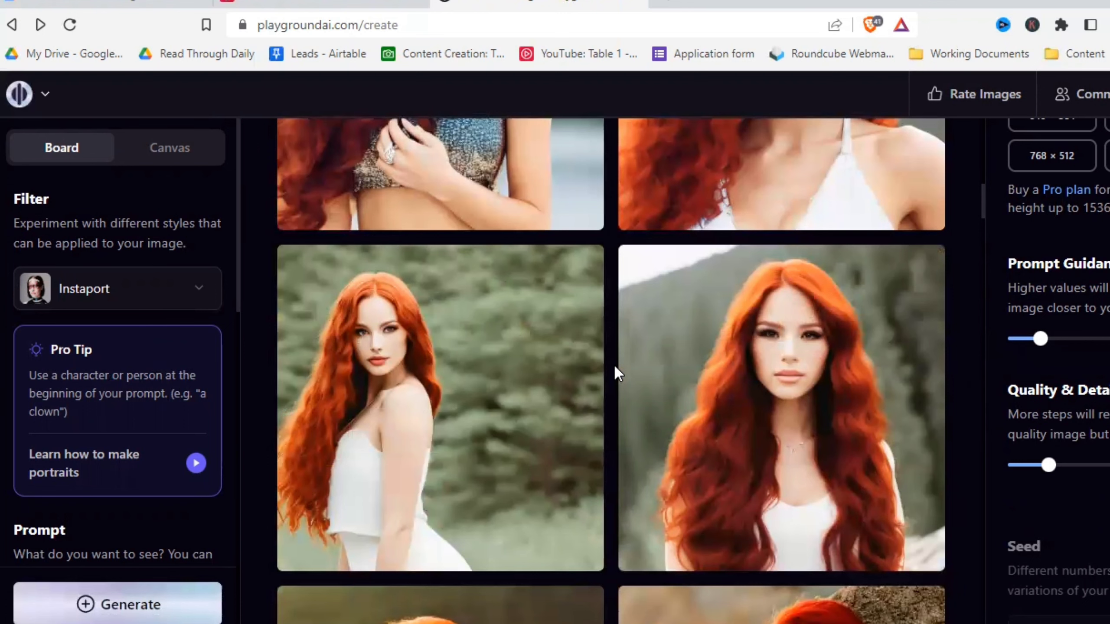
{"action": "scroll", "coordinate": [615, 372], "scroll_direction": "up", "scroll_amount": 5}
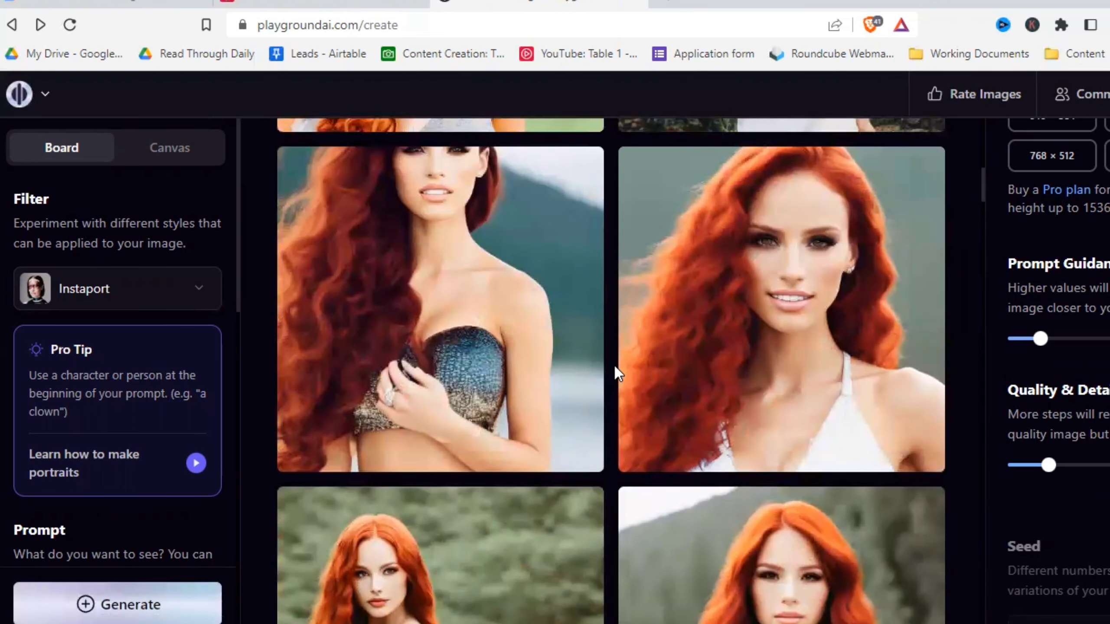
{"action": "scroll", "coordinate": [615, 368], "scroll_direction": "up", "scroll_amount": 8}
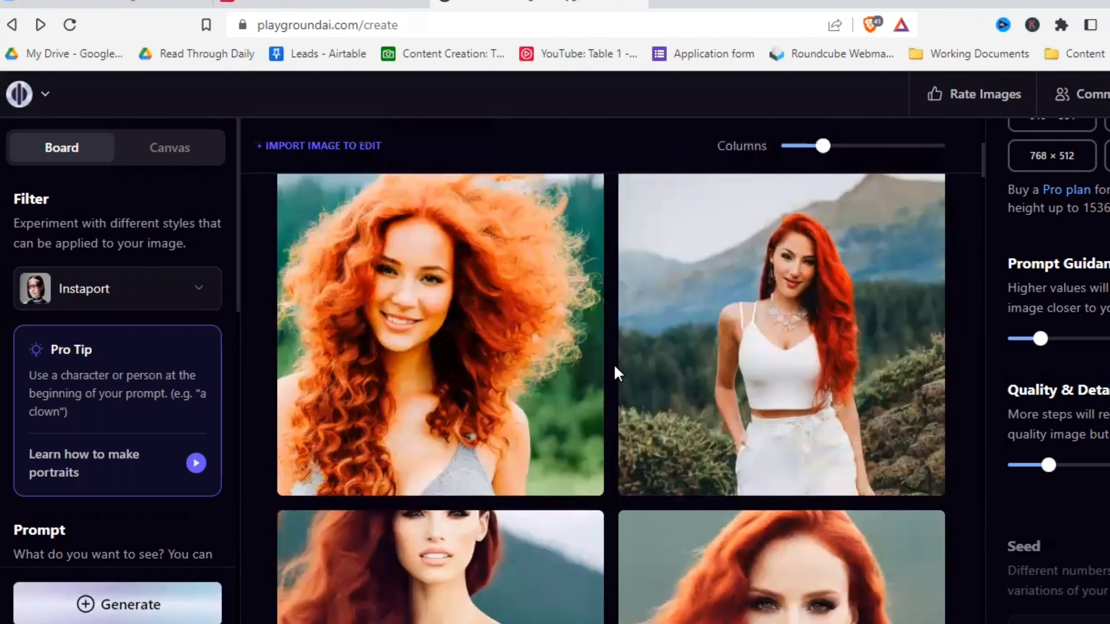
{"action": "scroll", "coordinate": [615, 372], "scroll_direction": "up", "scroll_amount": 6}
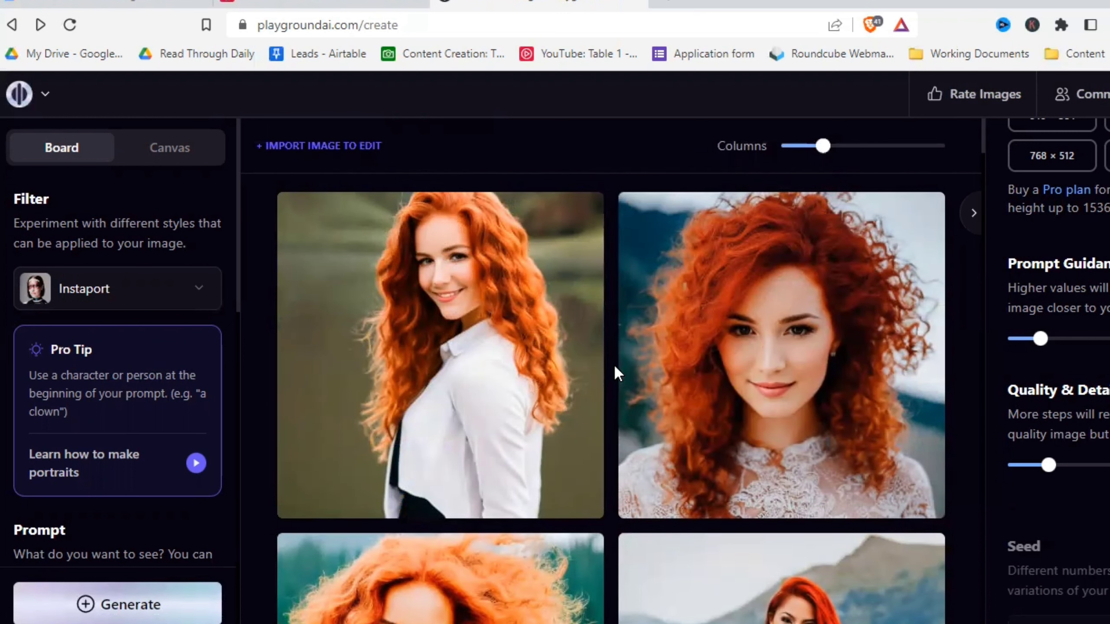
Step: Replace the Instaport style filter with Oil Painting
{"action": "scroll", "coordinate": [144, 325], "scroll_direction": "down", "scroll_amount": 6}
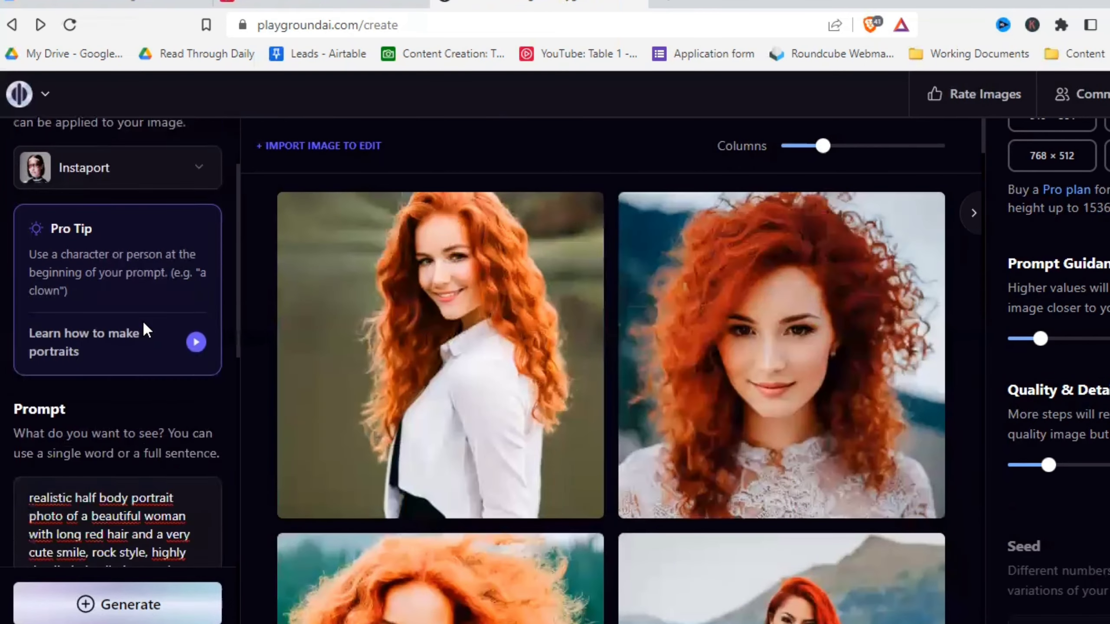
{"action": "scroll", "coordinate": [159, 381], "scroll_direction": "up", "scroll_amount": 6}
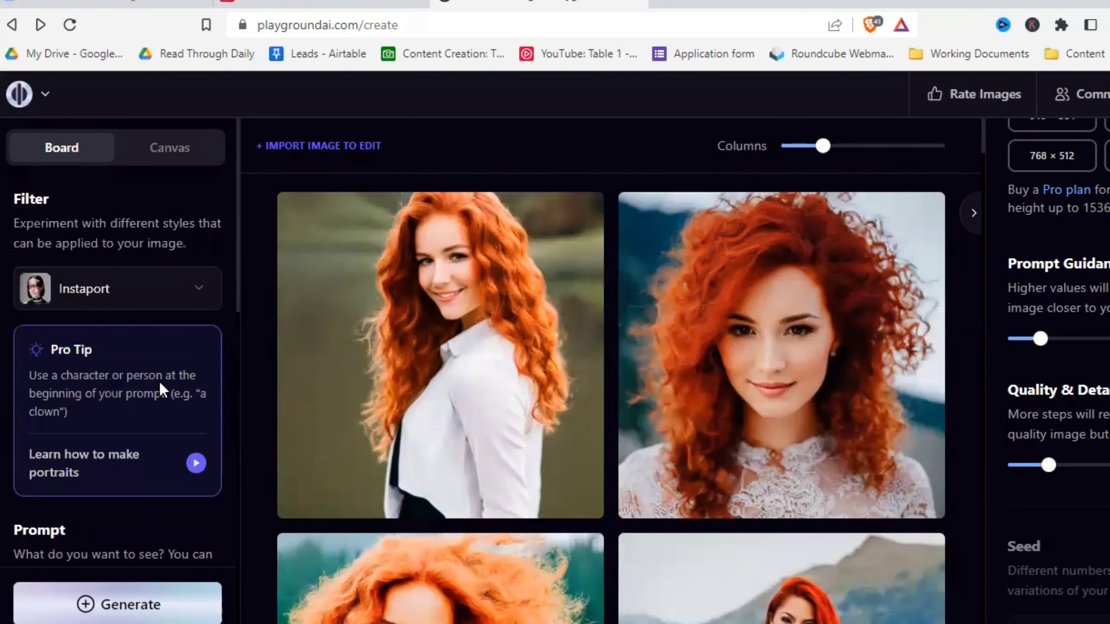
{"action": "scroll", "coordinate": [1089, 402], "scroll_direction": "up", "scroll_amount": 5}
{"action": "left_click", "coordinate": [208, 300]}
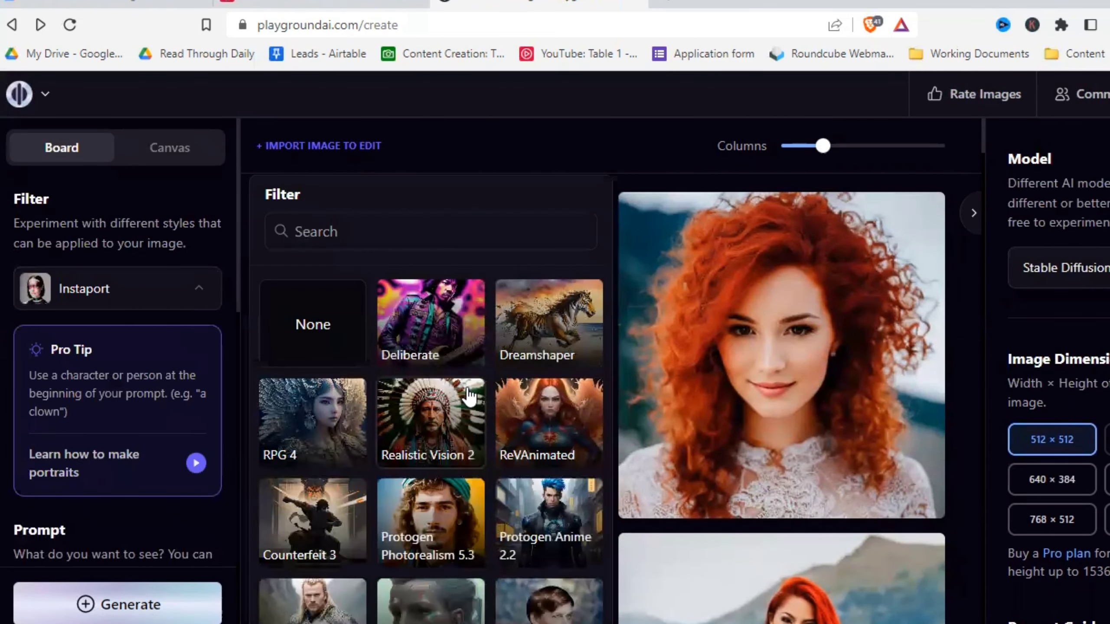
{"action": "scroll", "coordinate": [469, 396], "scroll_direction": "down", "scroll_amount": 2}
{"action": "scroll", "coordinate": [468, 396], "scroll_direction": "down", "scroll_amount": 12}
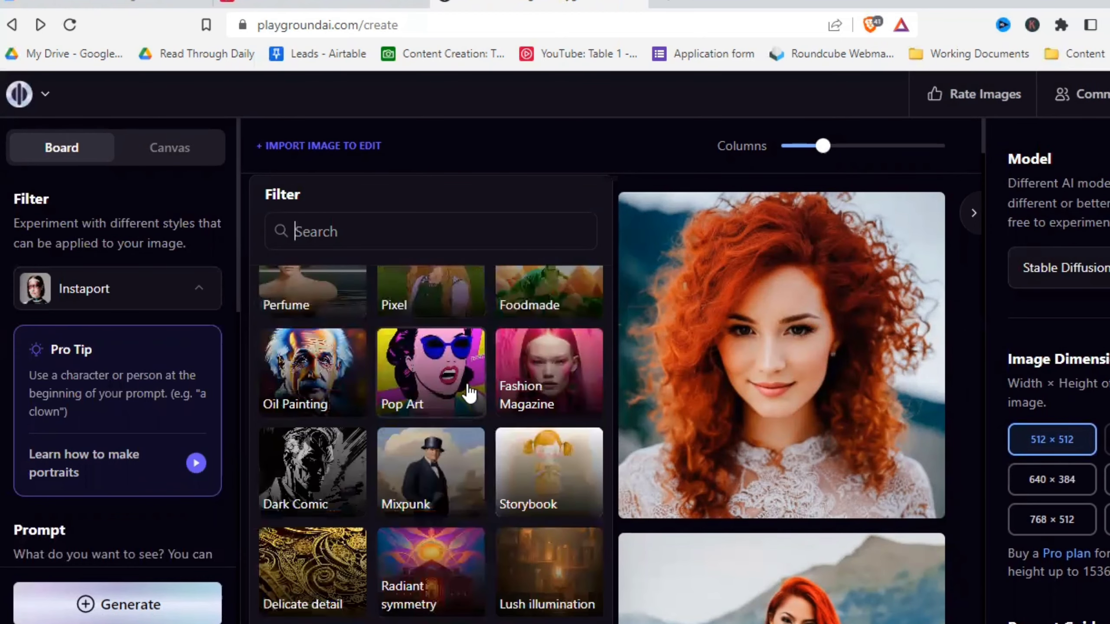
{"action": "left_click", "coordinate": [312, 384]}
{"action": "scroll", "coordinate": [105, 380], "scroll_direction": "down", "scroll_amount": 5}
Step: Edit the prompt: drop 'rock style', 'nature'→'urban', 'beautiful woman'→'handsome man', add 'a stern look'
{"action": "left_click_drag", "start_coordinate": [146, 431], "coordinate": [94, 431]}
{"action": "key", "text": "BackSpace"}
{"action": "key", "text": "BackSpace"}
{"action": "key", "text": "BackSpace"}
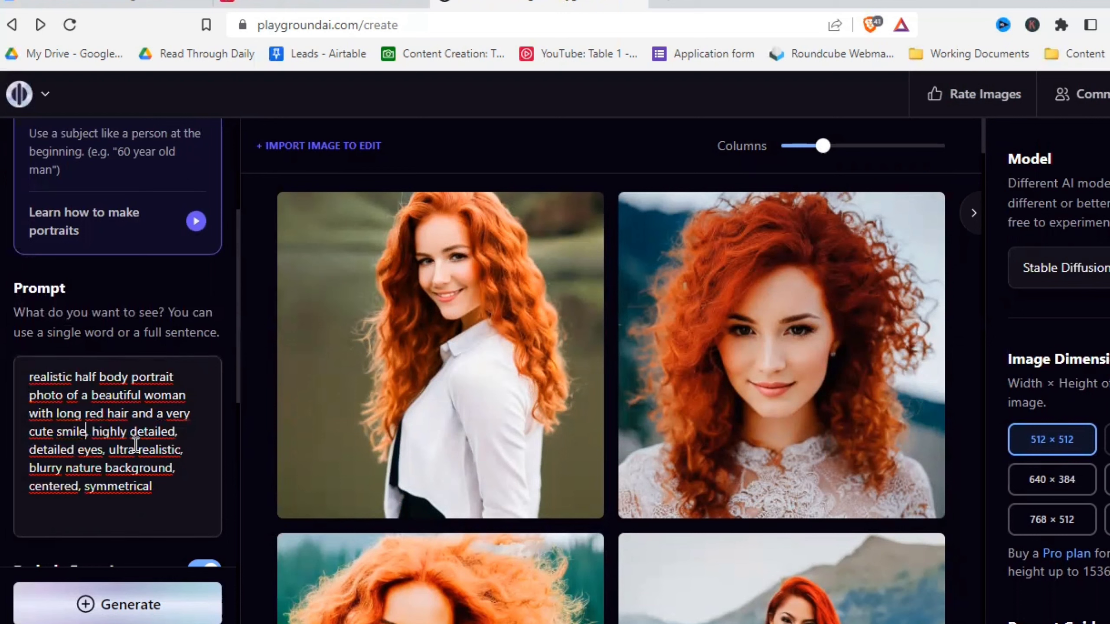
{"action": "type", "text": ","}
{"action": "double_click", "coordinate": [74, 467]}
{"action": "type", "text": "urban"}
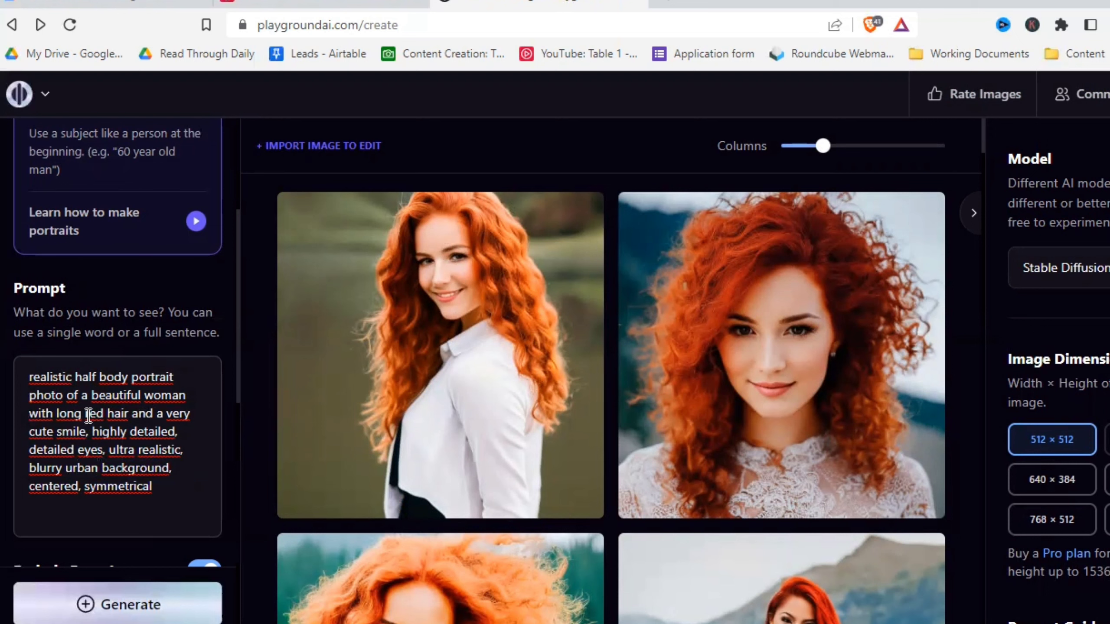
{"action": "left_click_drag", "start_coordinate": [91, 395], "coordinate": [185, 395]}
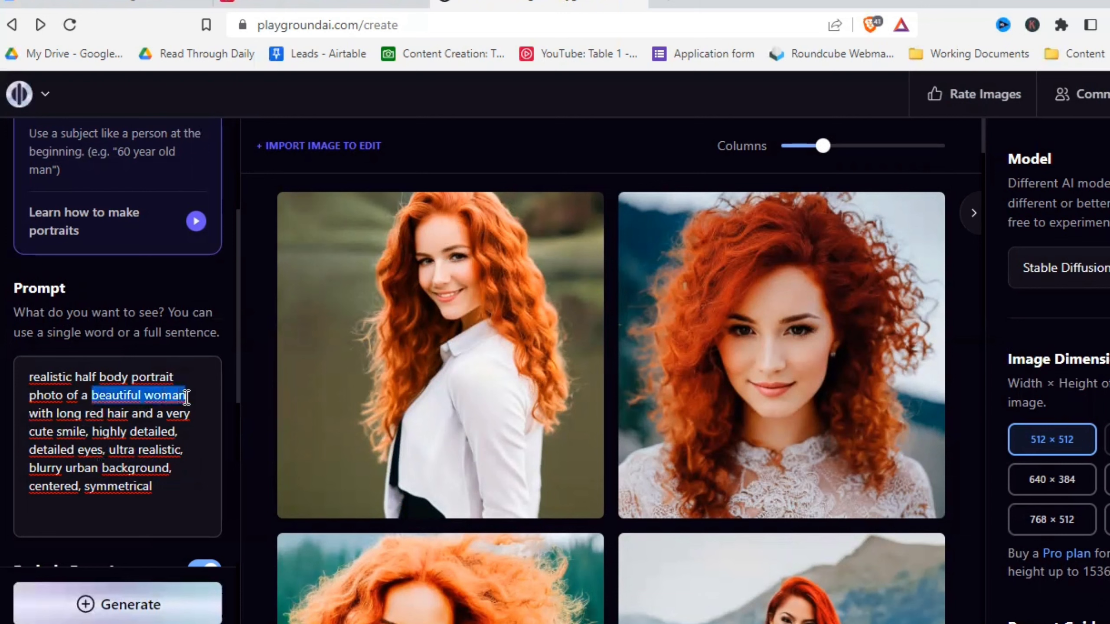
{"action": "type", "text": "handsome man"}
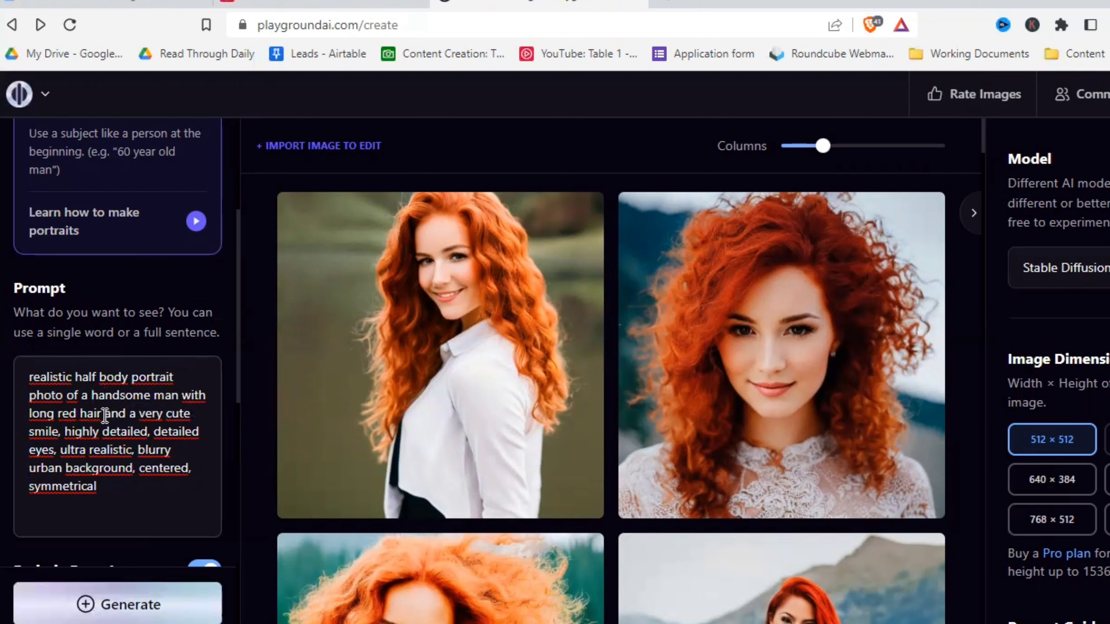
{"action": "left_click_drag", "start_coordinate": [59, 432], "coordinate": [29, 413]}
{"action": "type", "text": "a stern look"}
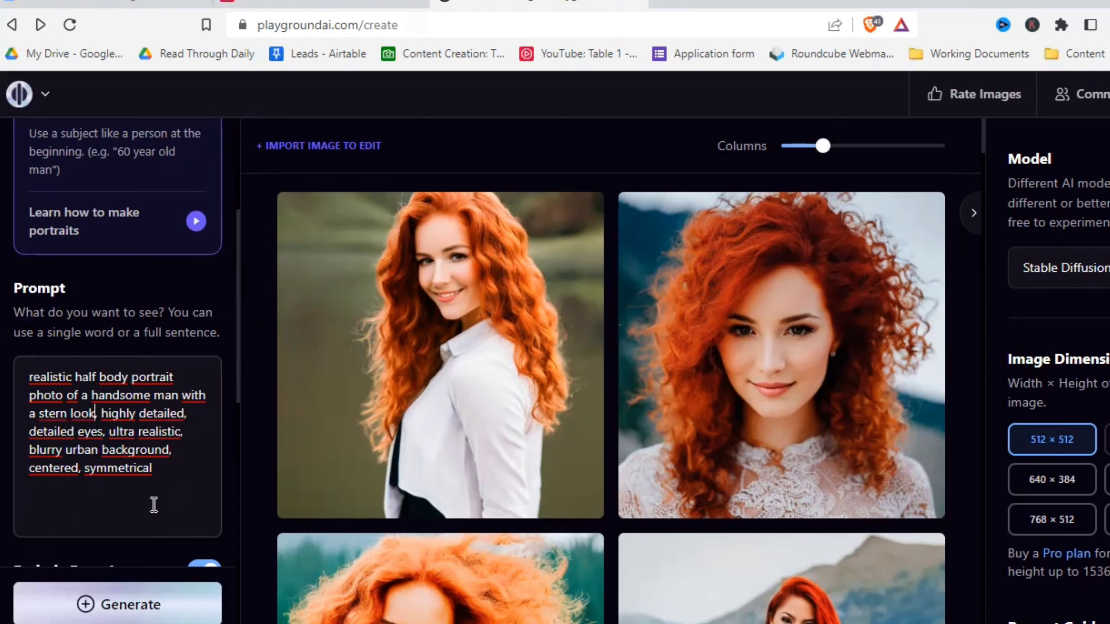
Step: Generate the oil-painting portraits of the stern handsome man and review them
{"action": "left_click", "coordinate": [118, 604]}
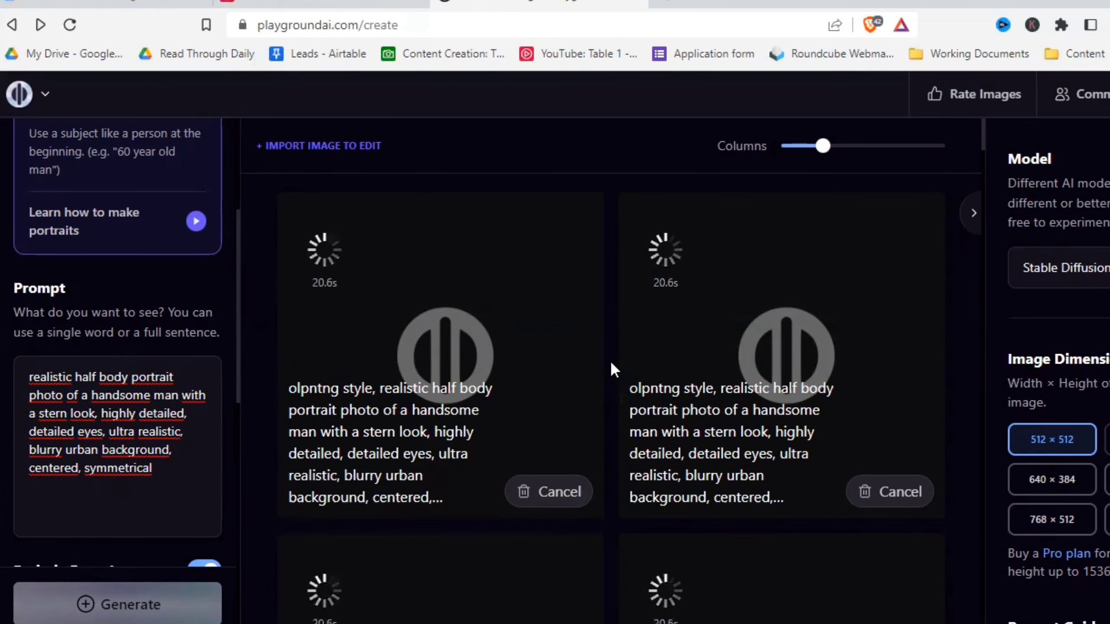
{"action": "scroll", "coordinate": [611, 361], "scroll_direction": "down", "scroll_amount": 5}
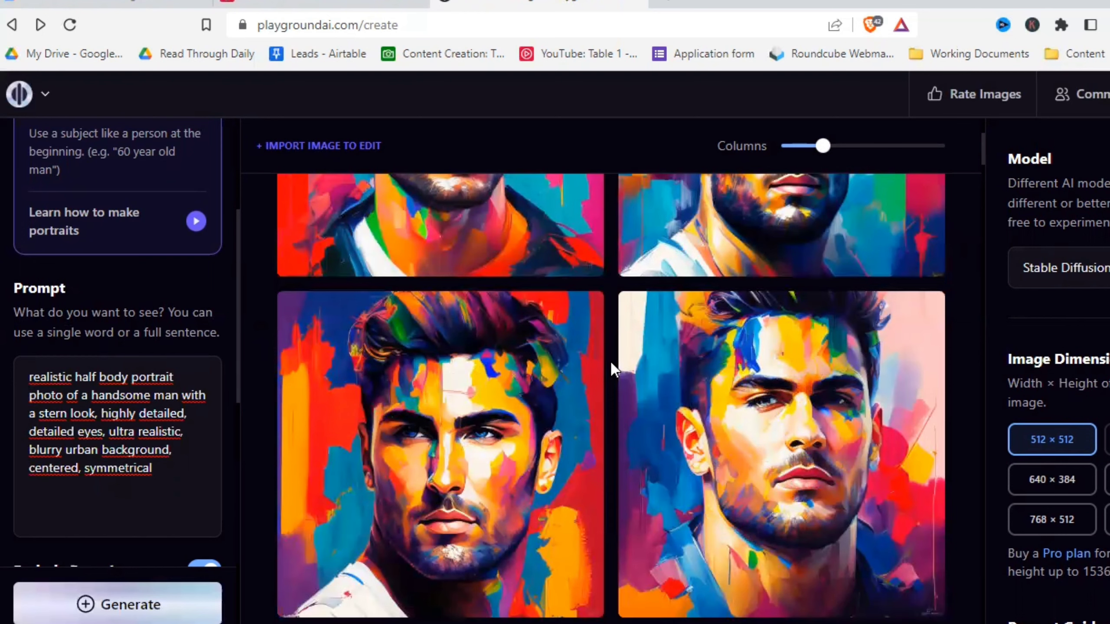
{"action": "scroll", "coordinate": [611, 360], "scroll_direction": "up", "scroll_amount": 5}
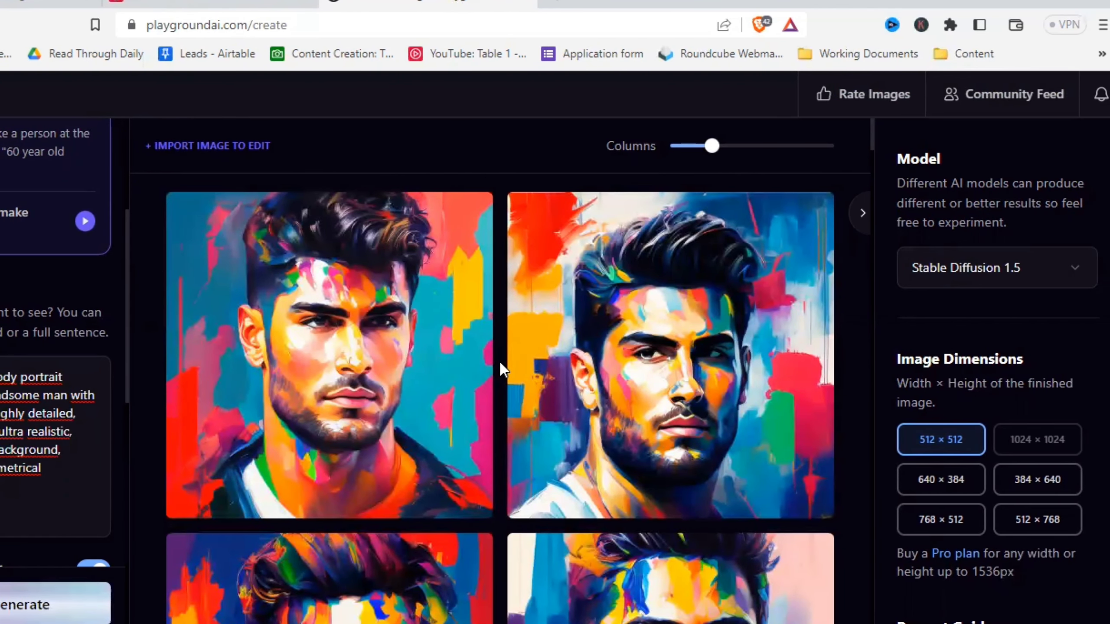
{"action": "scroll", "coordinate": [47, 344], "scroll_direction": "up", "scroll_amount": 5}
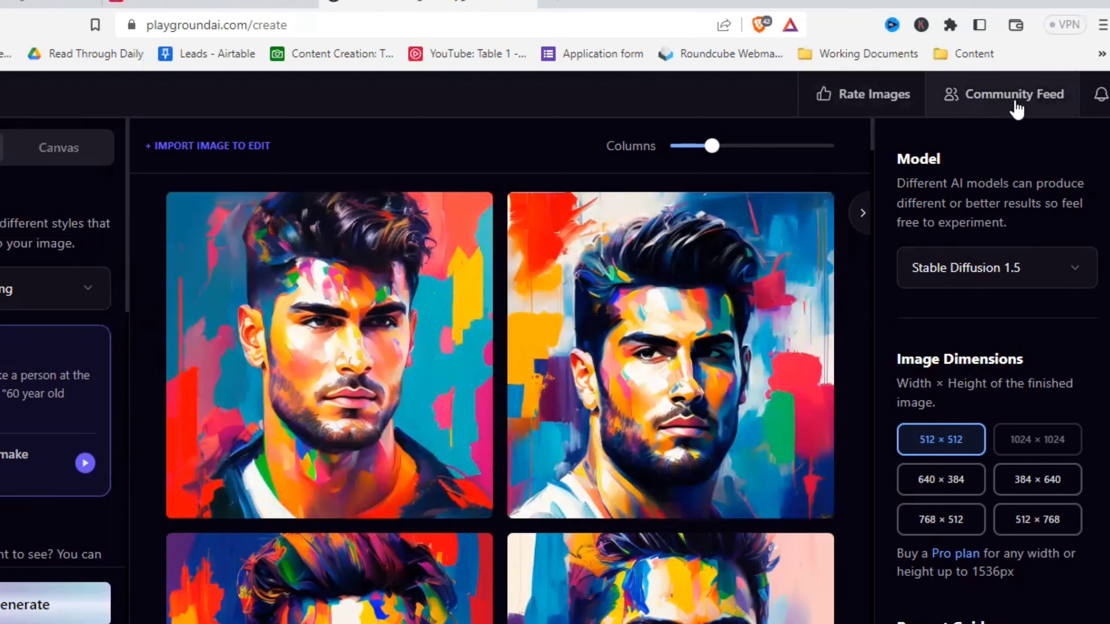
Step: Browse the Rising community feed and open the blue hyacinth macaw post
{"action": "left_click", "coordinate": [1016, 98]}
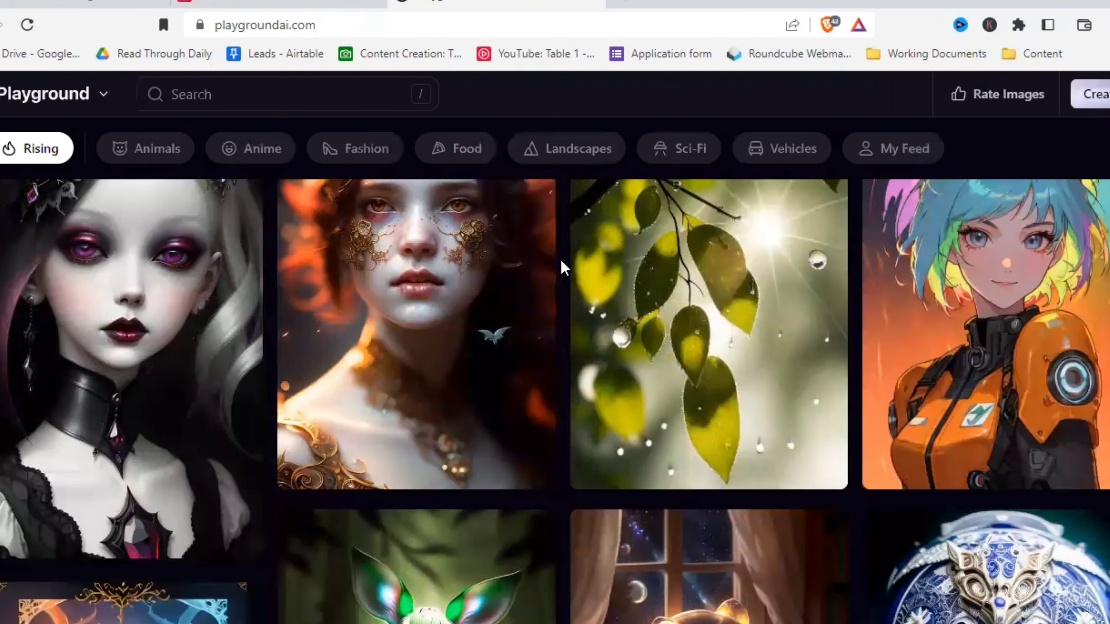
{"action": "scroll", "coordinate": [560, 258], "scroll_direction": "down", "scroll_amount": 5}
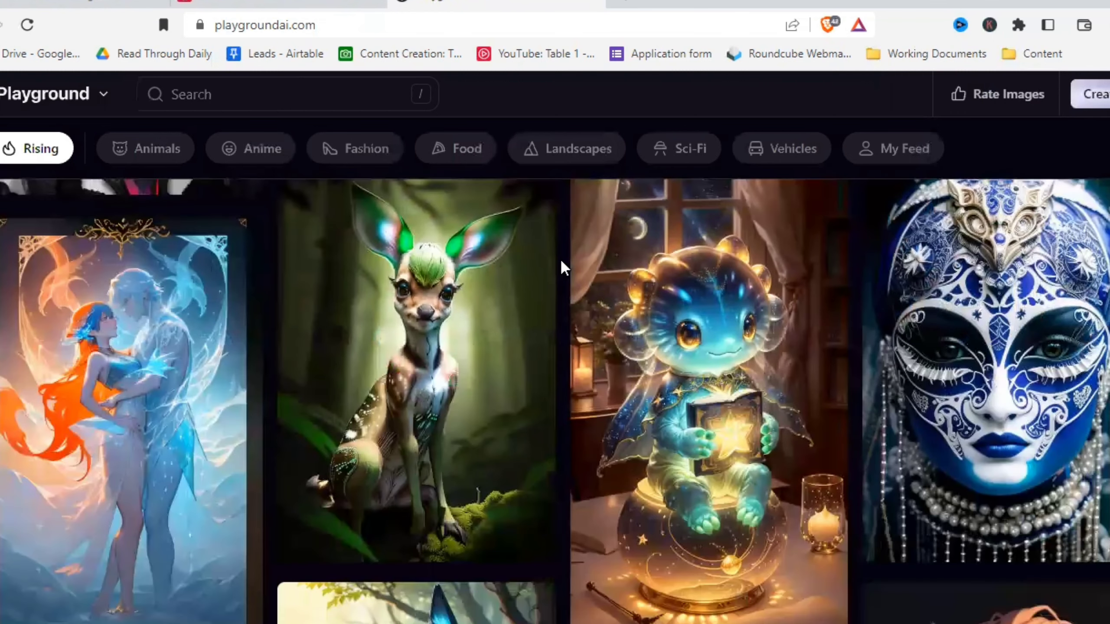
{"action": "scroll", "coordinate": [561, 258], "scroll_direction": "down", "scroll_amount": 4}
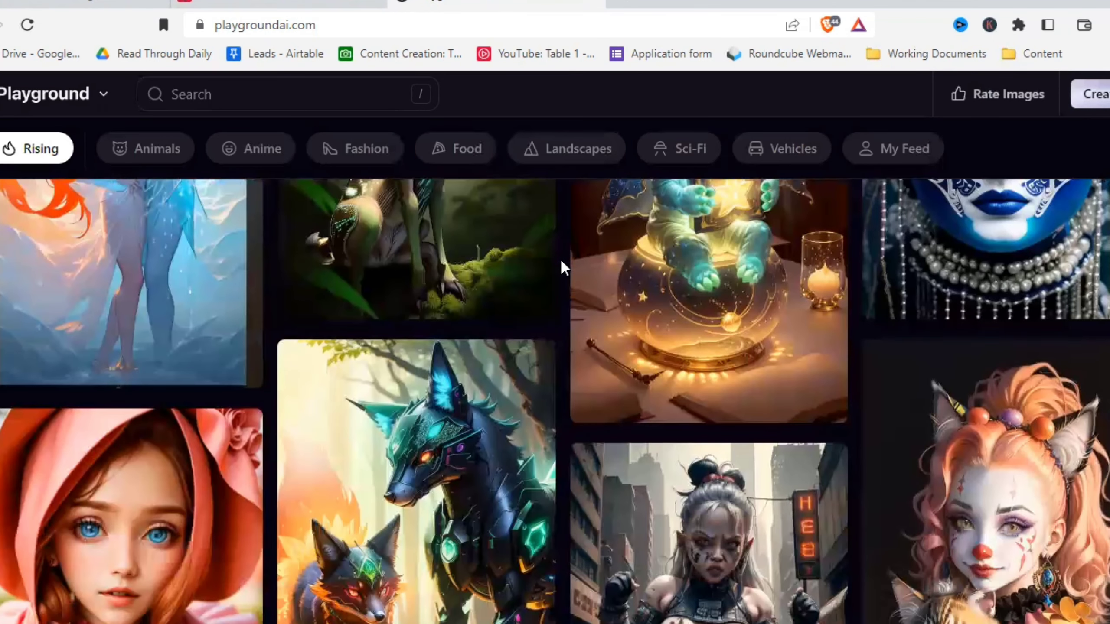
{"action": "scroll", "coordinate": [560, 258], "scroll_direction": "down", "scroll_amount": 5}
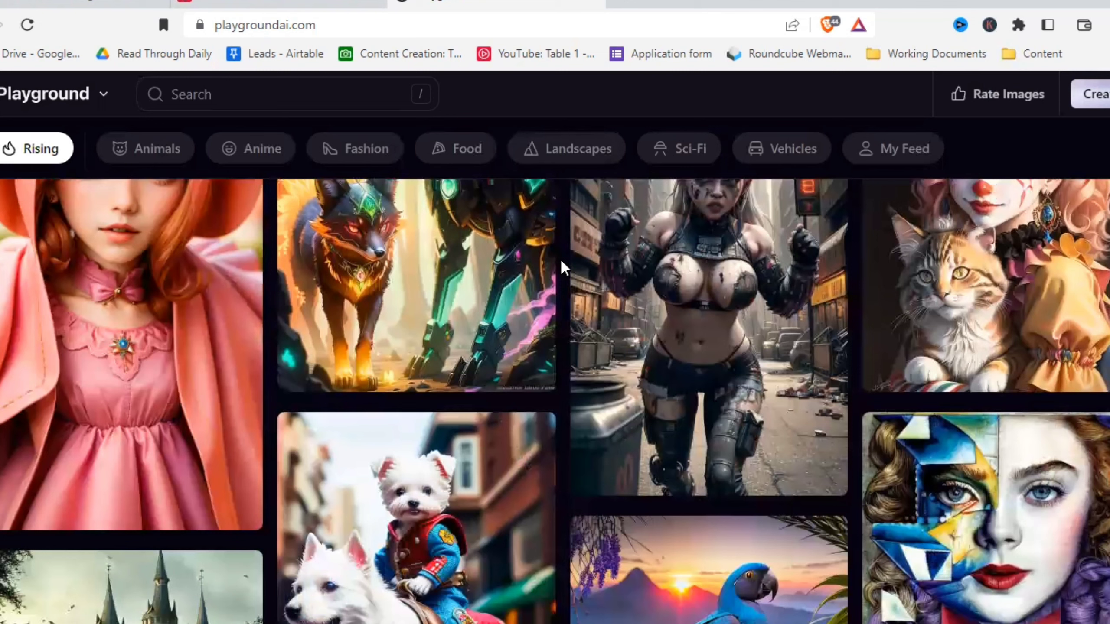
{"action": "scroll", "coordinate": [560, 258], "scroll_direction": "down", "scroll_amount": 4}
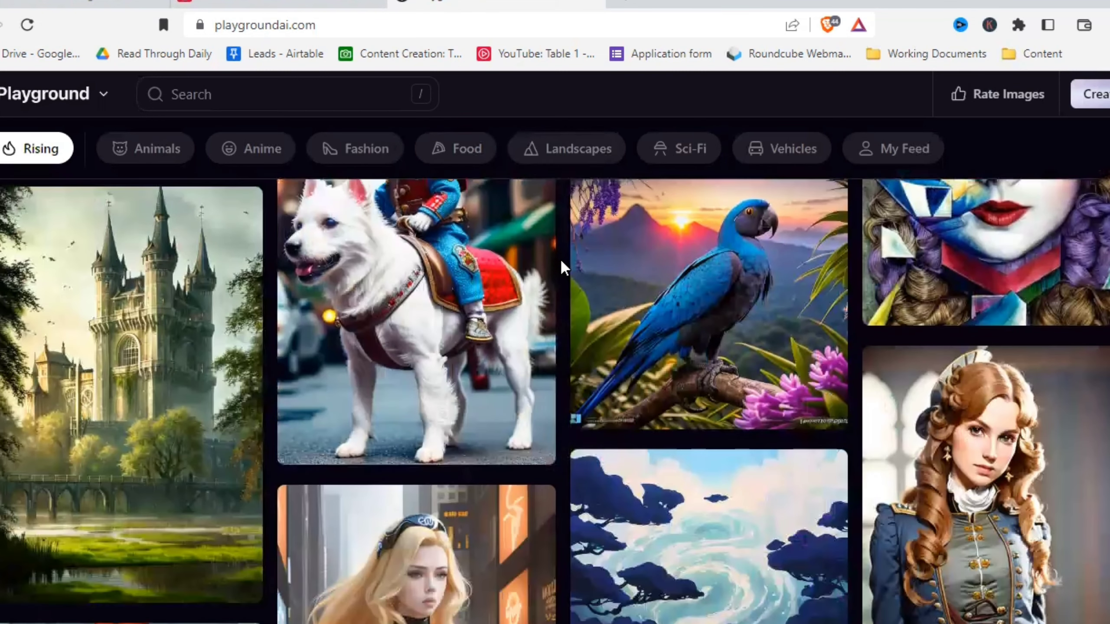
{"action": "scroll", "coordinate": [560, 258], "scroll_direction": "up", "scroll_amount": 2}
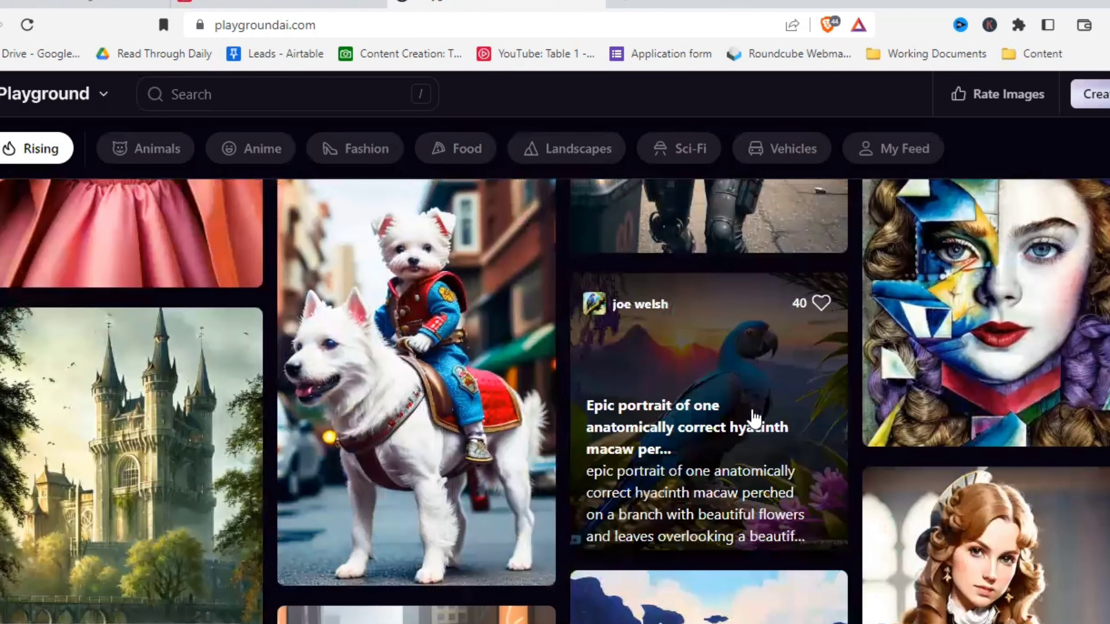
{"action": "scroll", "coordinate": [719, 367], "scroll_direction": "down", "scroll_amount": 2}
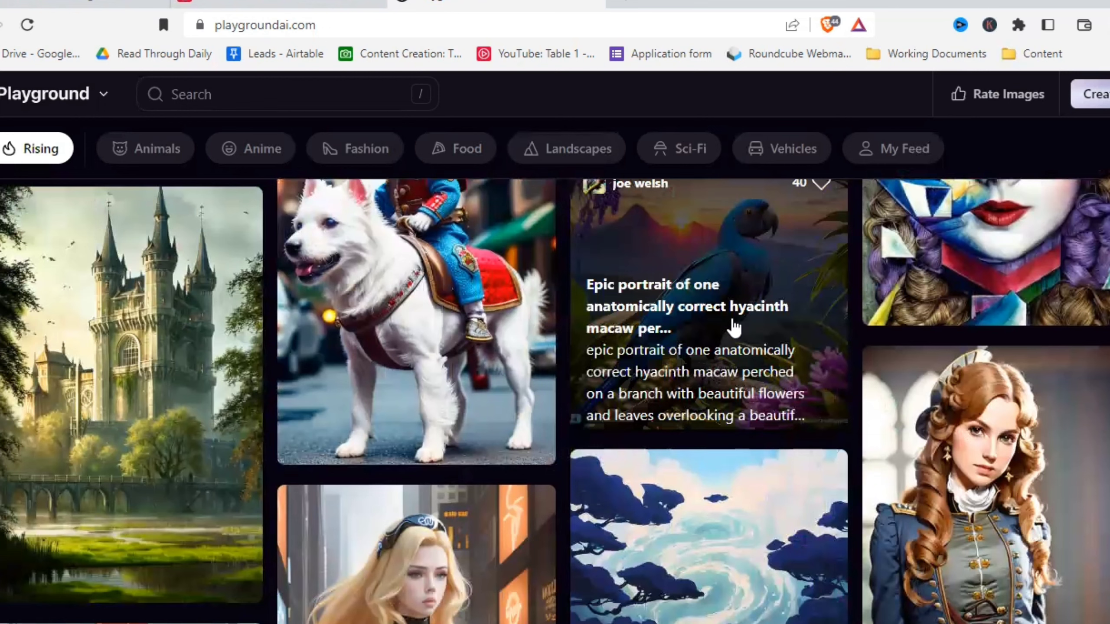
{"action": "left_click", "coordinate": [734, 328]}
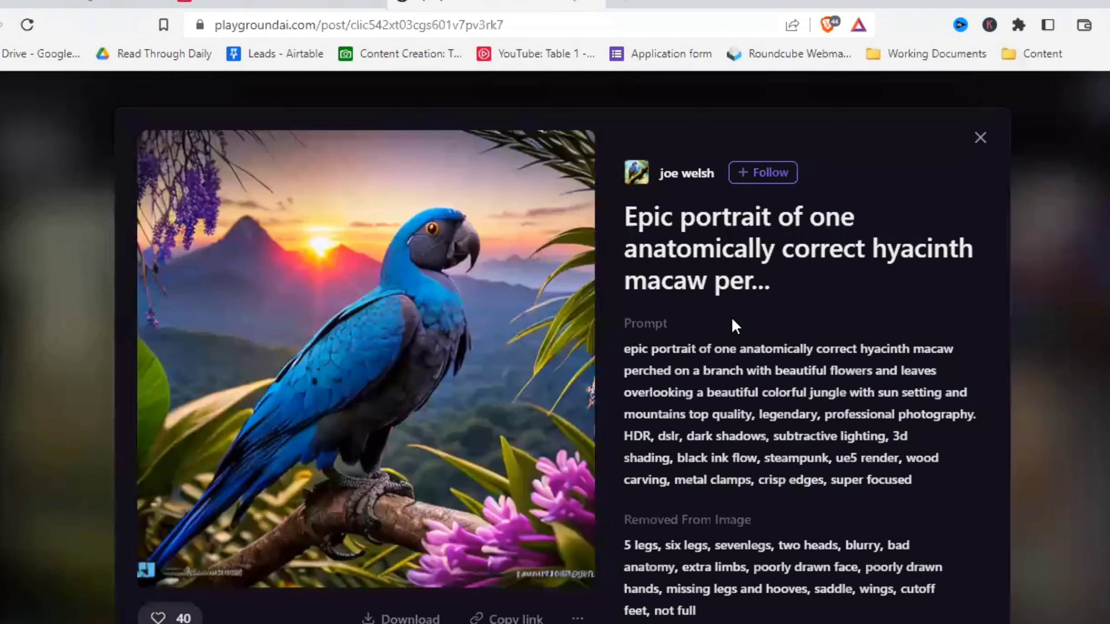
Step: Like the hyacinth macaw post, look over its prompt and exclusions, and remix it
{"action": "scroll", "coordinate": [733, 320], "scroll_direction": "down", "scroll_amount": 2}
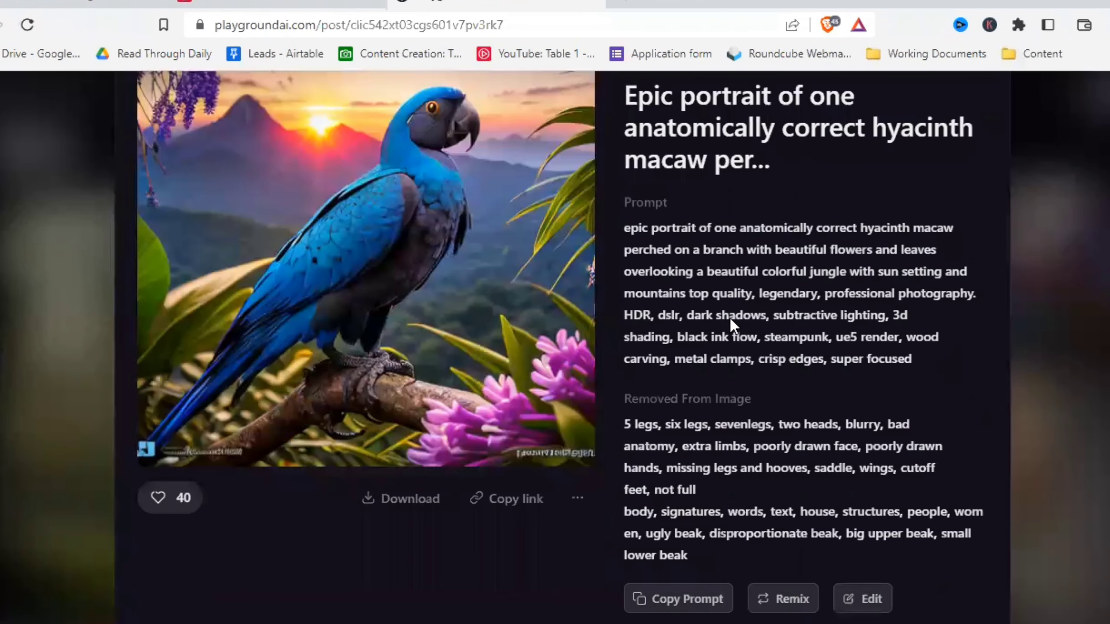
{"action": "left_click", "coordinate": [158, 499]}
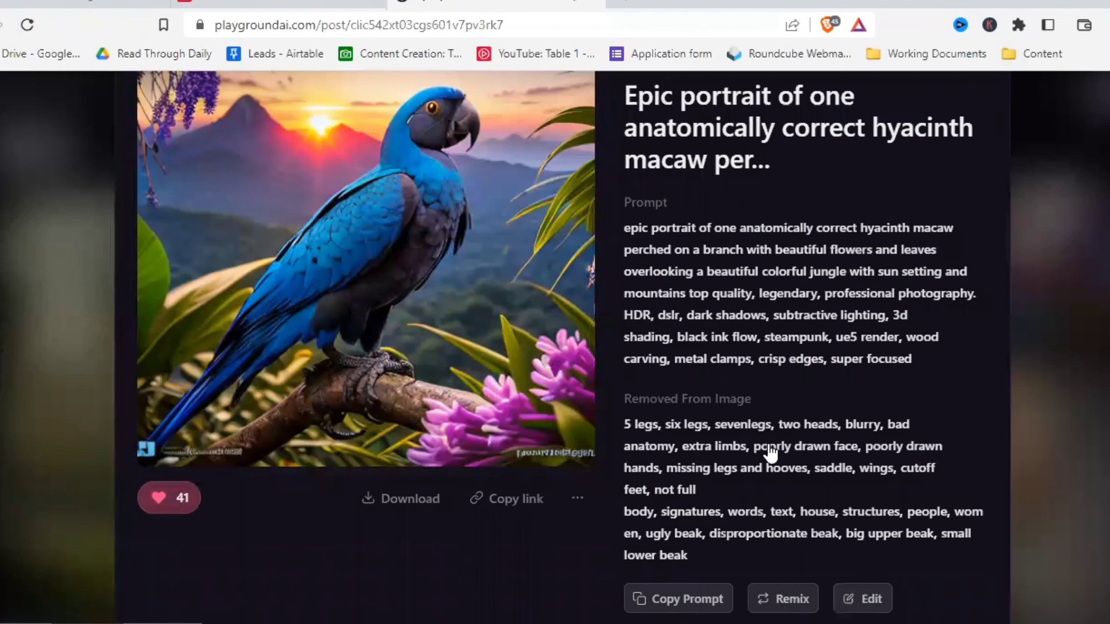
{"action": "left_click_drag", "start_coordinate": [769, 447], "coordinate": [859, 447]}
{"action": "scroll", "coordinate": [702, 228], "scroll_direction": "up", "scroll_amount": 2}
{"action": "scroll", "coordinate": [765, 261], "scroll_direction": "down", "scroll_amount": 2}
{"action": "left_click_drag", "start_coordinate": [624, 227], "coordinate": [869, 271]}
{"action": "left_click", "coordinate": [923, 369]}
{"action": "scroll", "coordinate": [929, 365], "scroll_direction": "down", "scroll_amount": 2}
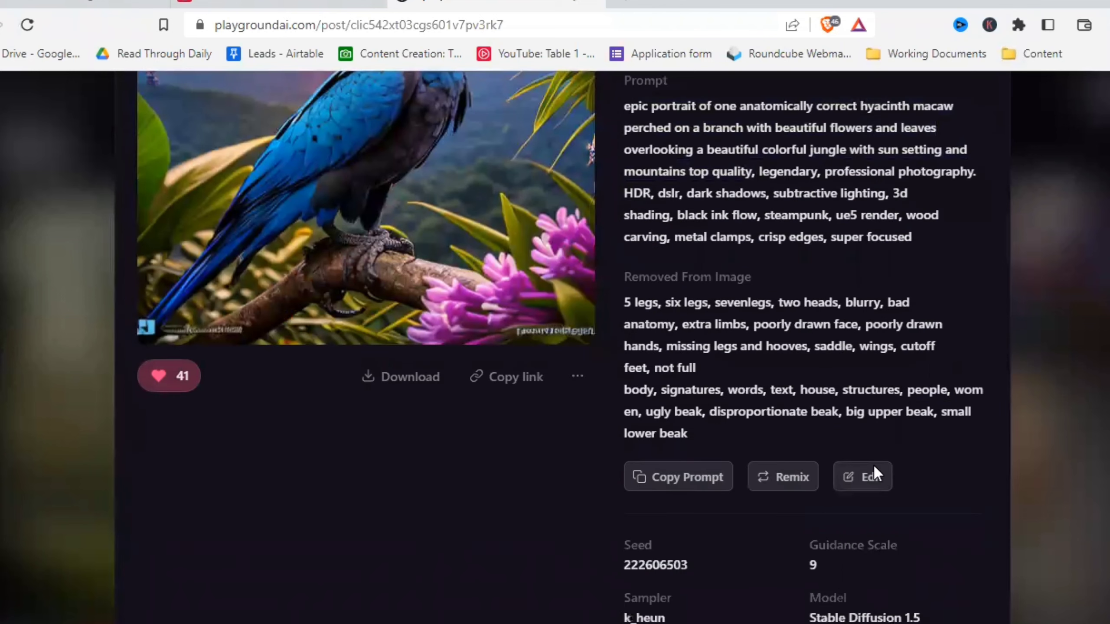
{"action": "left_click", "coordinate": [786, 477]}
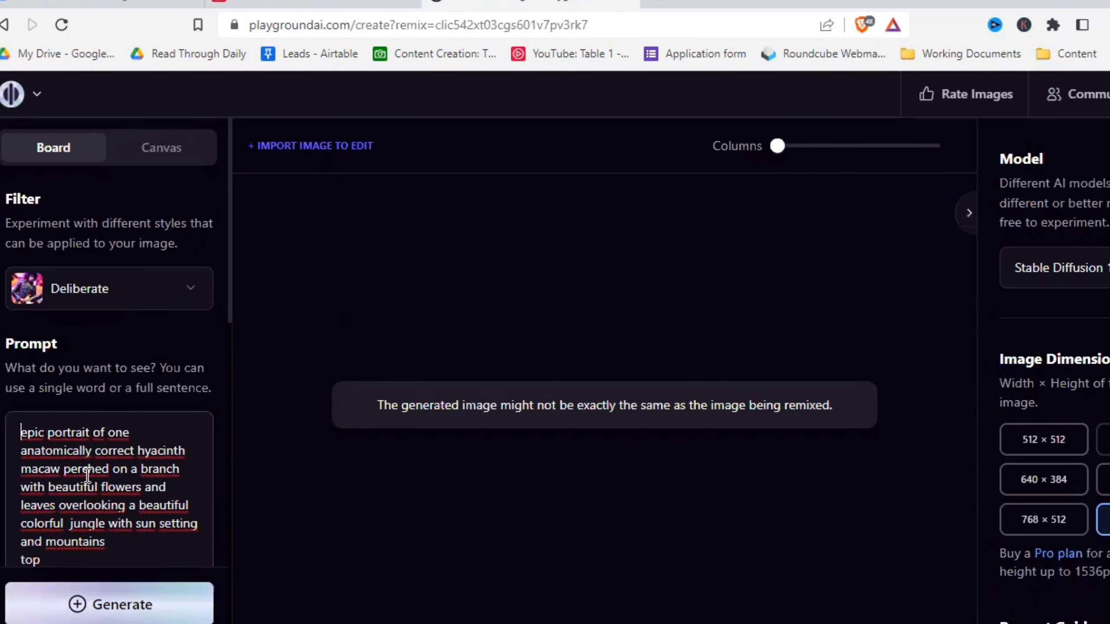
Step: Review the prefilled macaw prompt and exclusion list, then generate an image from them
{"action": "scroll", "coordinate": [74, 471], "scroll_direction": "down", "scroll_amount": 3}
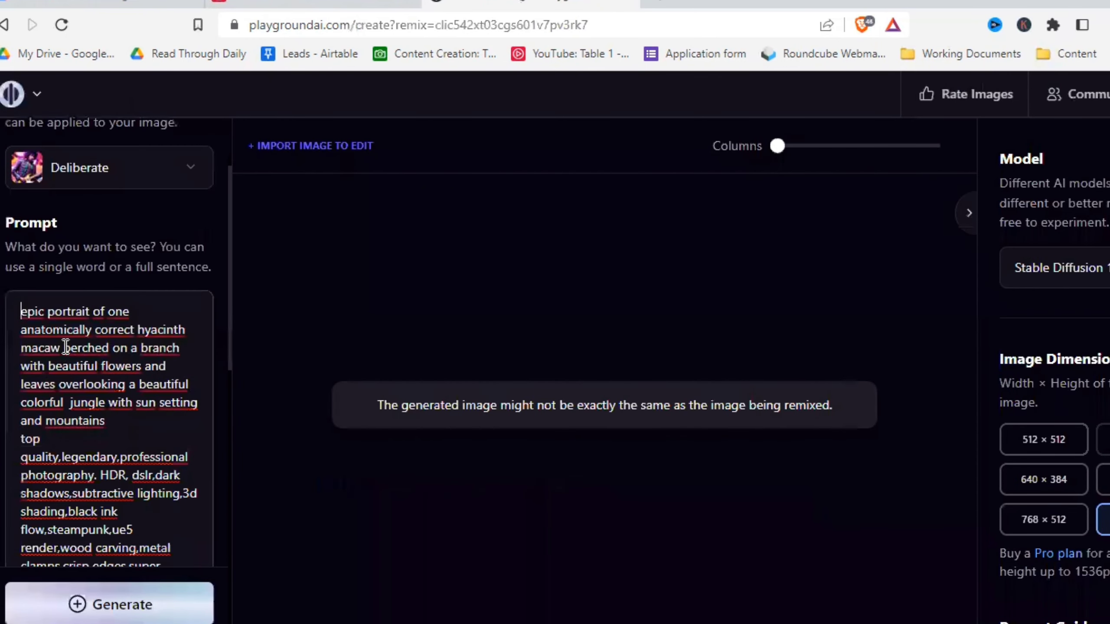
{"action": "scroll", "coordinate": [65, 345], "scroll_direction": "down", "scroll_amount": 3}
{"action": "scroll", "coordinate": [65, 346], "scroll_direction": "down", "scroll_amount": 9}
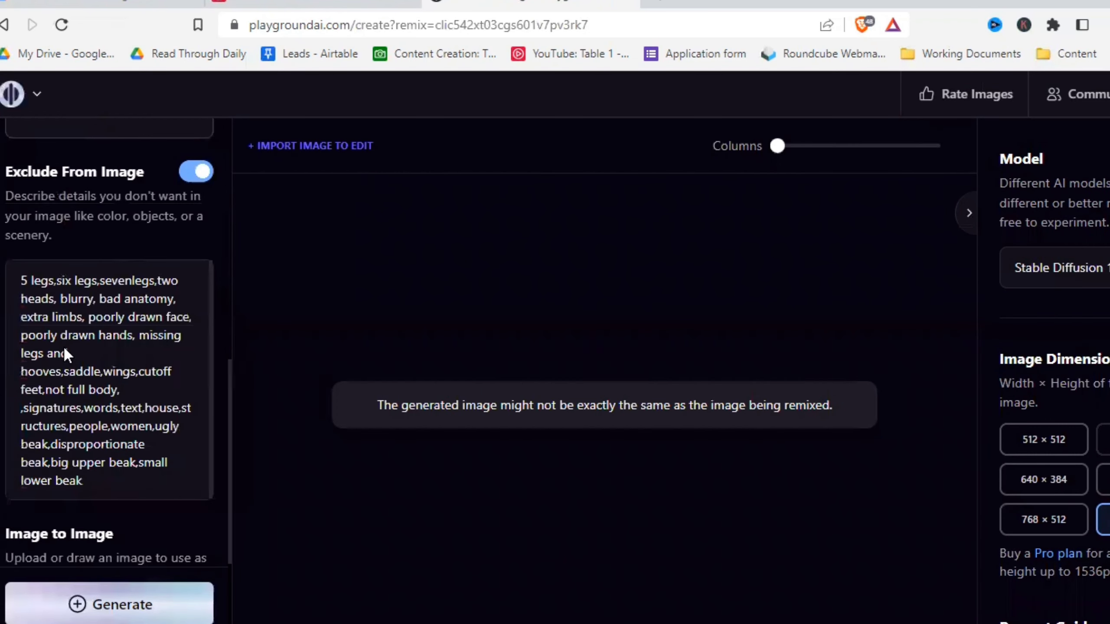
{"action": "scroll", "coordinate": [106, 370], "scroll_direction": "up", "scroll_amount": 9}
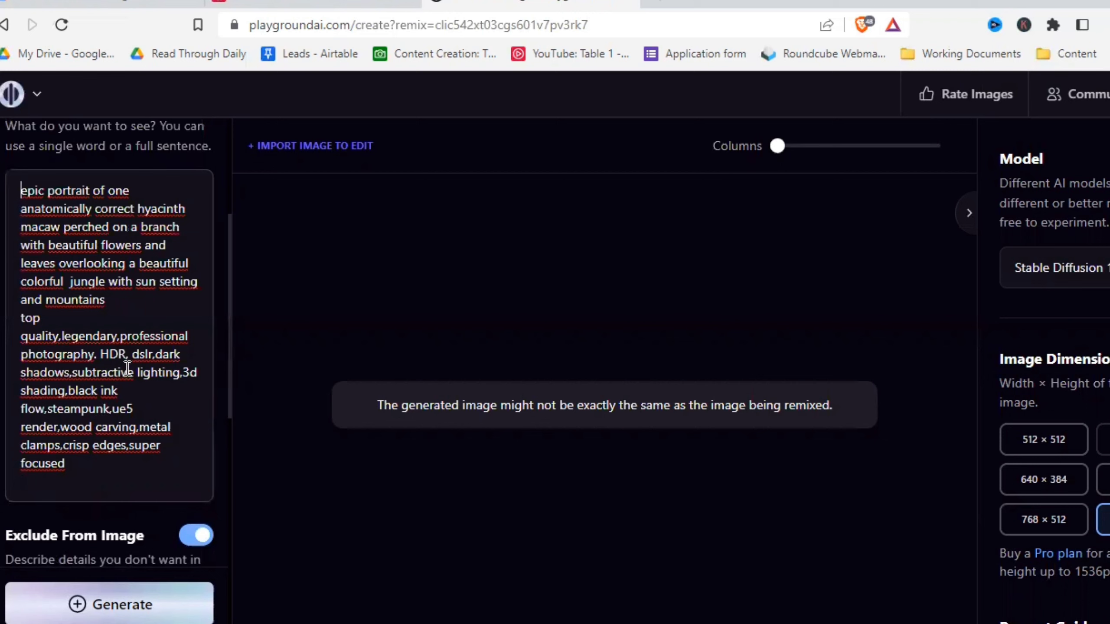
{"action": "scroll", "coordinate": [142, 442], "scroll_direction": "up", "scroll_amount": 6}
{"action": "left_click", "coordinate": [129, 588]}
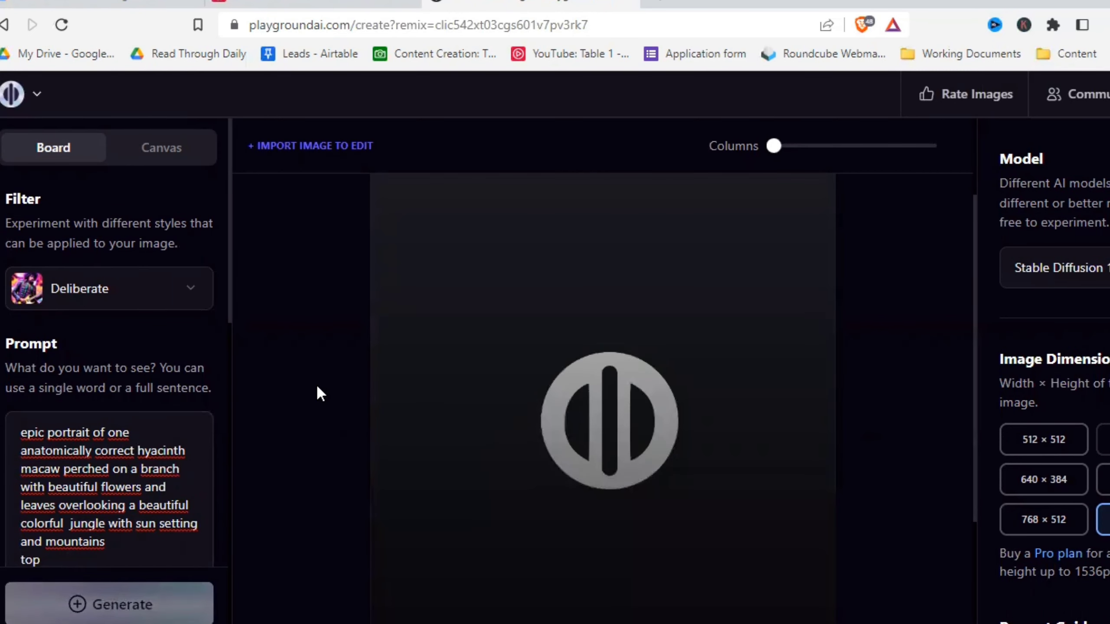
{"action": "scroll", "coordinate": [1103, 412], "scroll_direction": "down", "scroll_amount": 12}
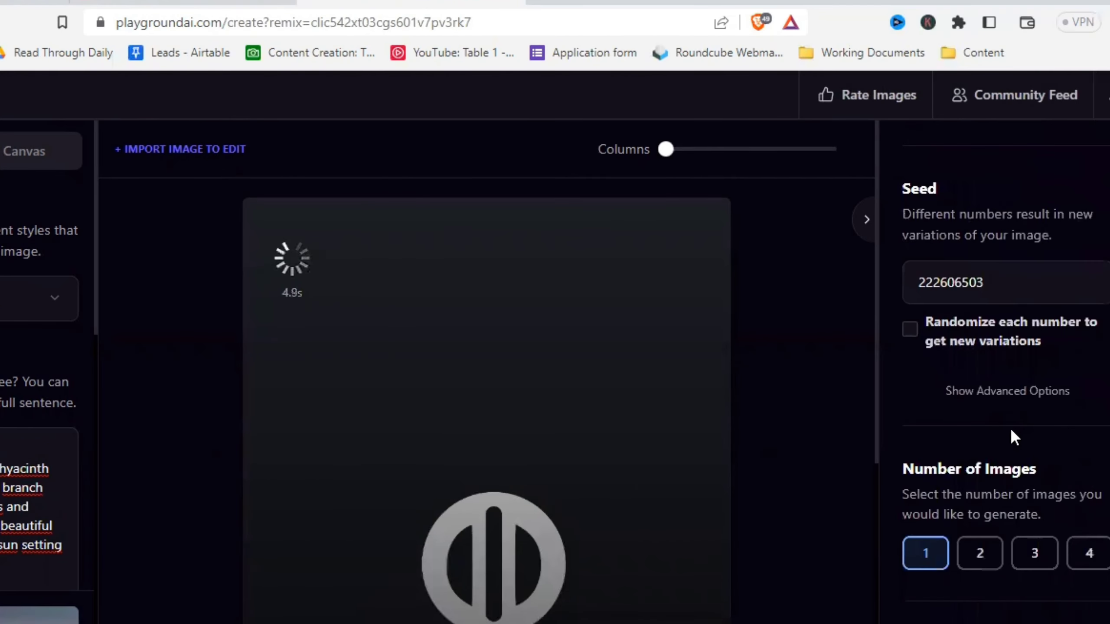
Step: Set Number of Images to 4 and generate a batch of hyacinth macaw images
{"action": "left_click", "coordinate": [1086, 558]}
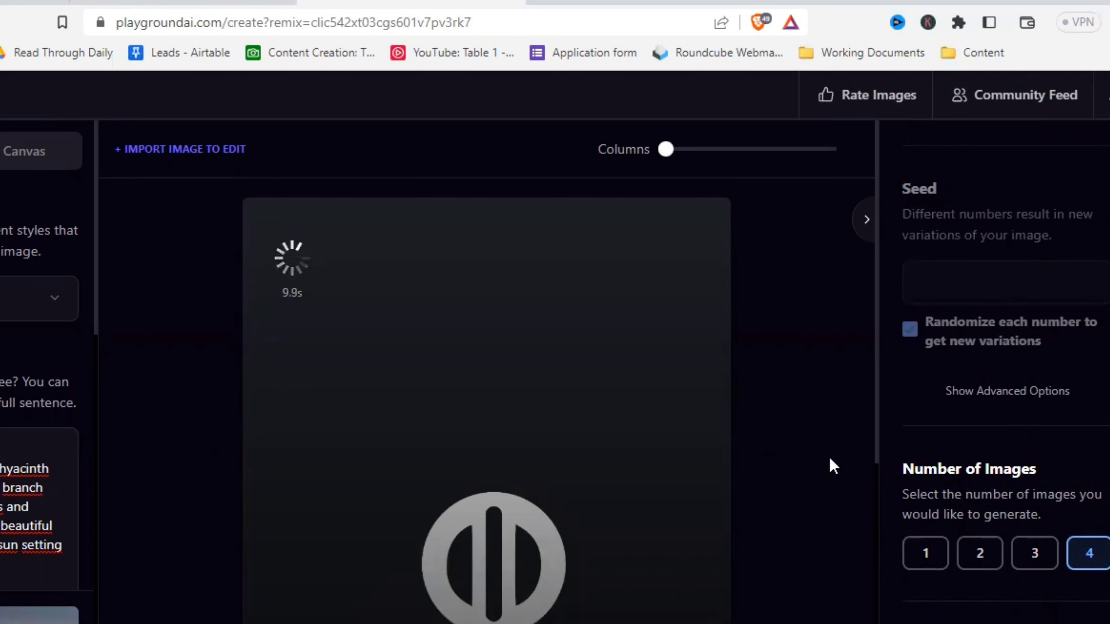
{"action": "scroll", "coordinate": [632, 410], "scroll_direction": "down", "scroll_amount": 3}
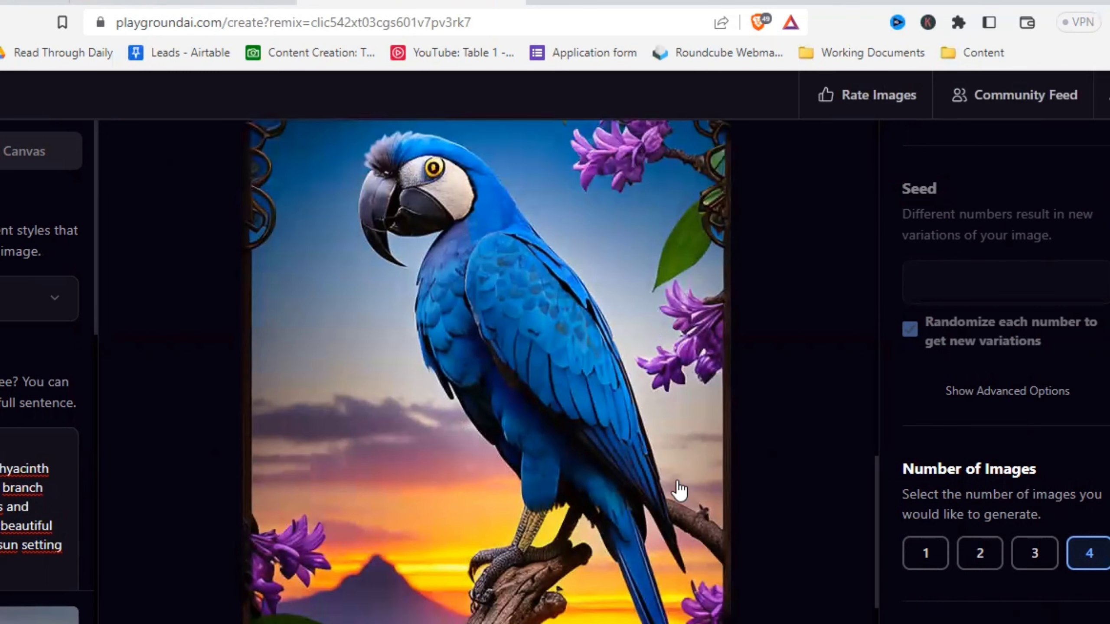
{"action": "left_click", "coordinate": [35, 615]}
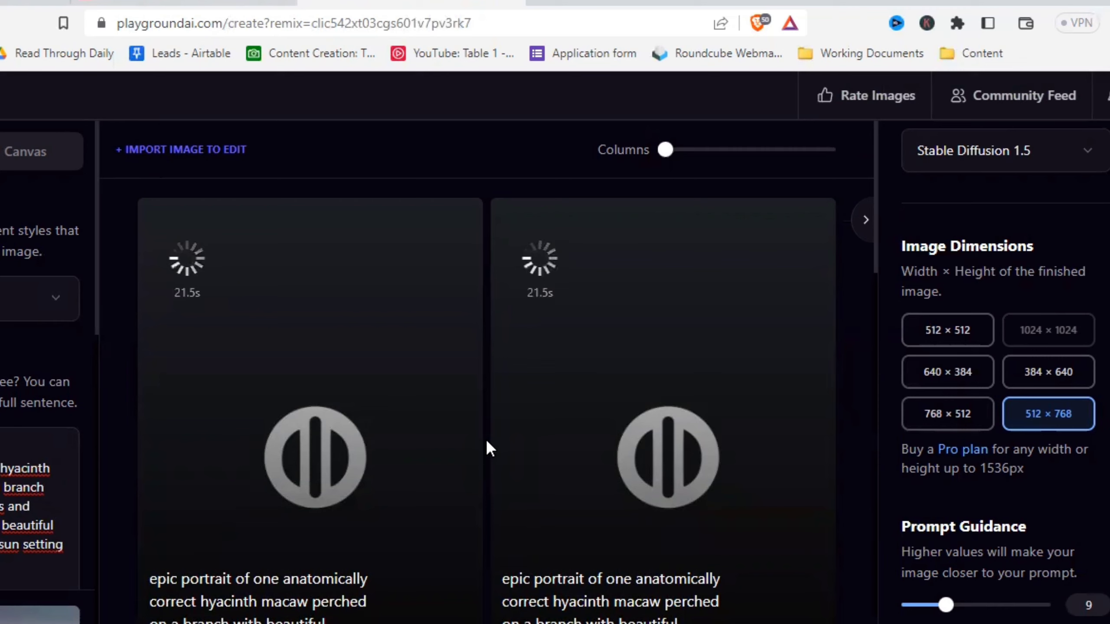
{"action": "scroll", "coordinate": [1005, 350], "scroll_direction": "down", "scroll_amount": 3}
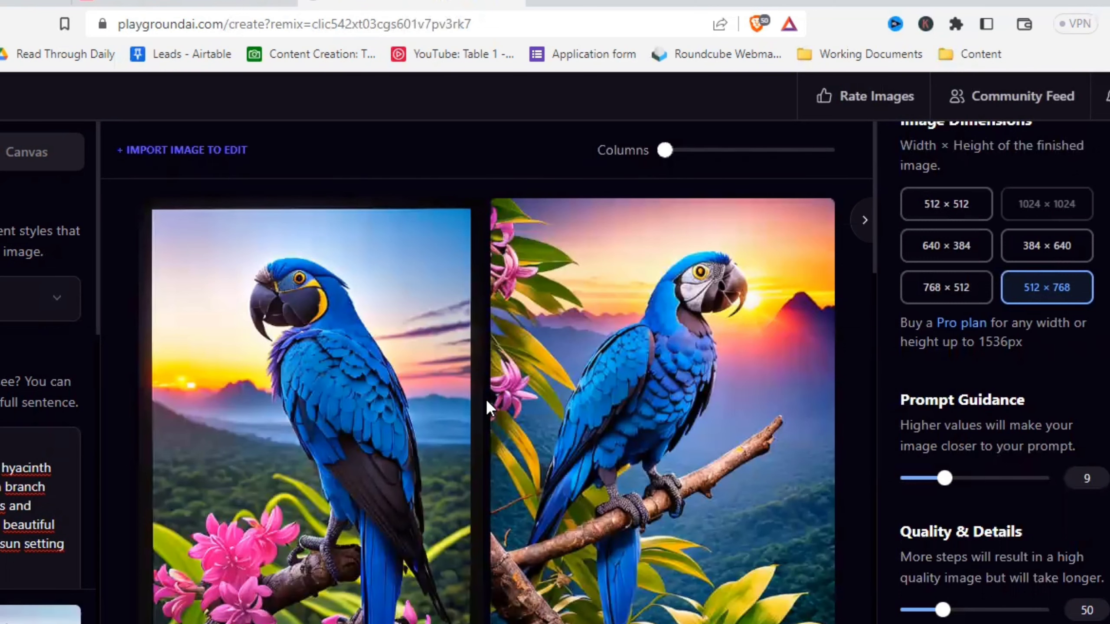
{"action": "scroll", "coordinate": [485, 399], "scroll_direction": "down", "scroll_amount": 5}
{"action": "scroll", "coordinate": [484, 401], "scroll_direction": "down", "scroll_amount": 5}
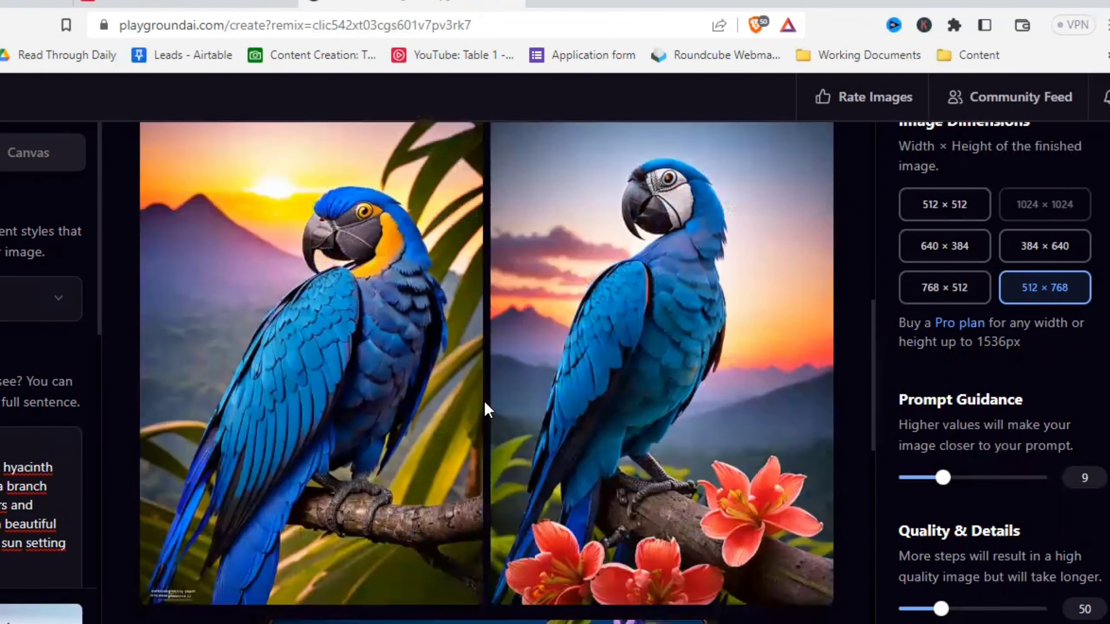
Step: Download the left hyacinth macaw image from its Actions menu
{"action": "mouse_move", "coordinate": [379, 353]}
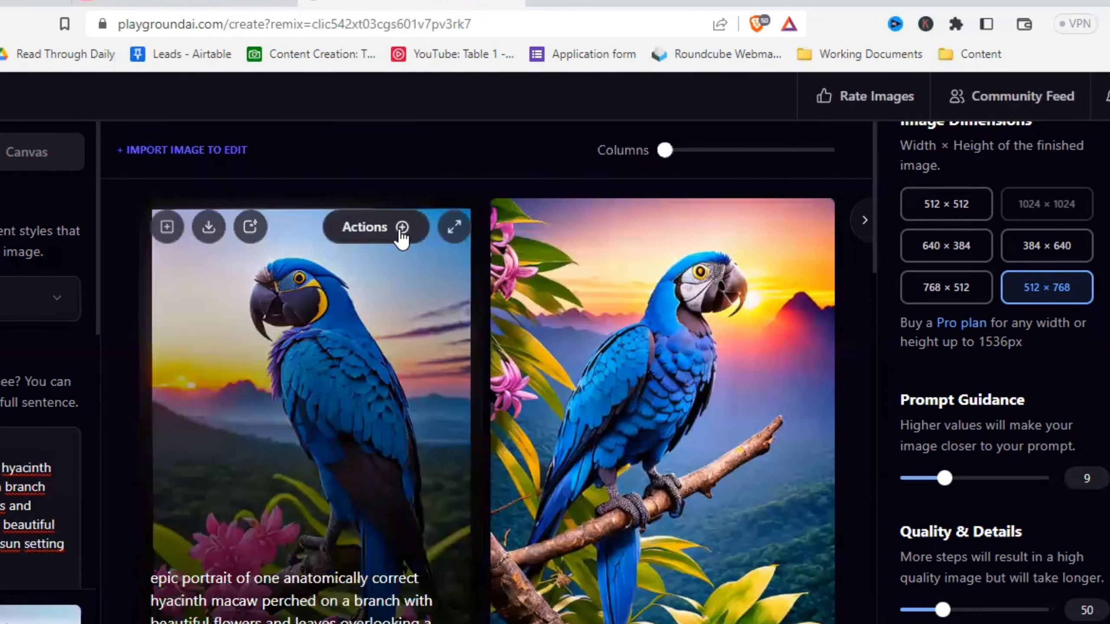
{"action": "left_click", "coordinate": [402, 227]}
{"action": "scroll", "coordinate": [399, 241], "scroll_direction": "down", "scroll_amount": 2}
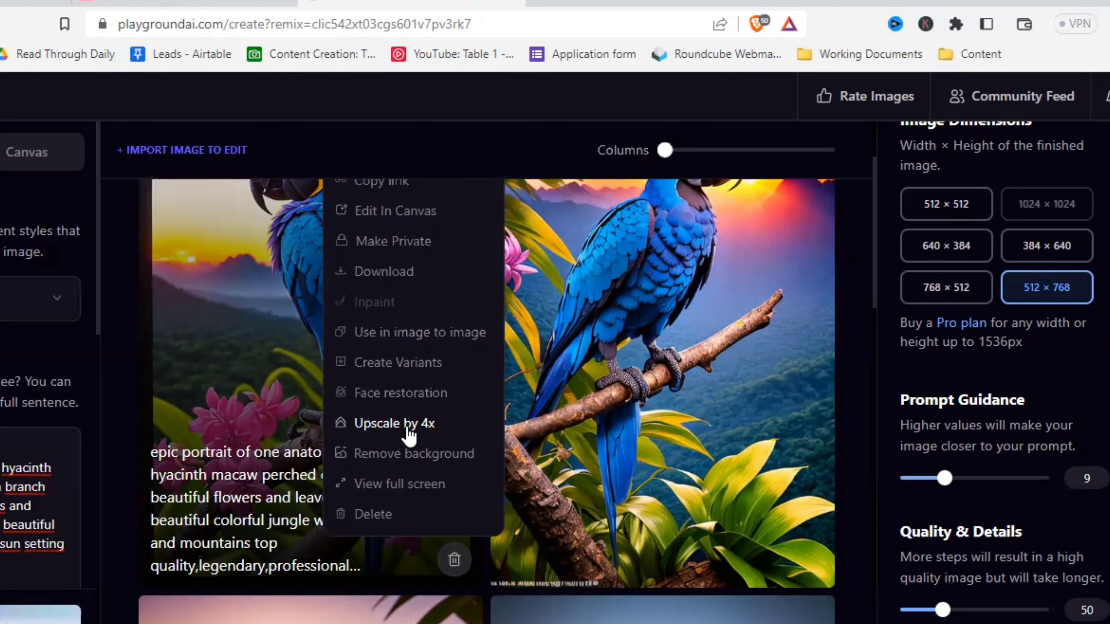
{"action": "scroll", "coordinate": [409, 433], "scroll_direction": "up", "scroll_amount": 2}
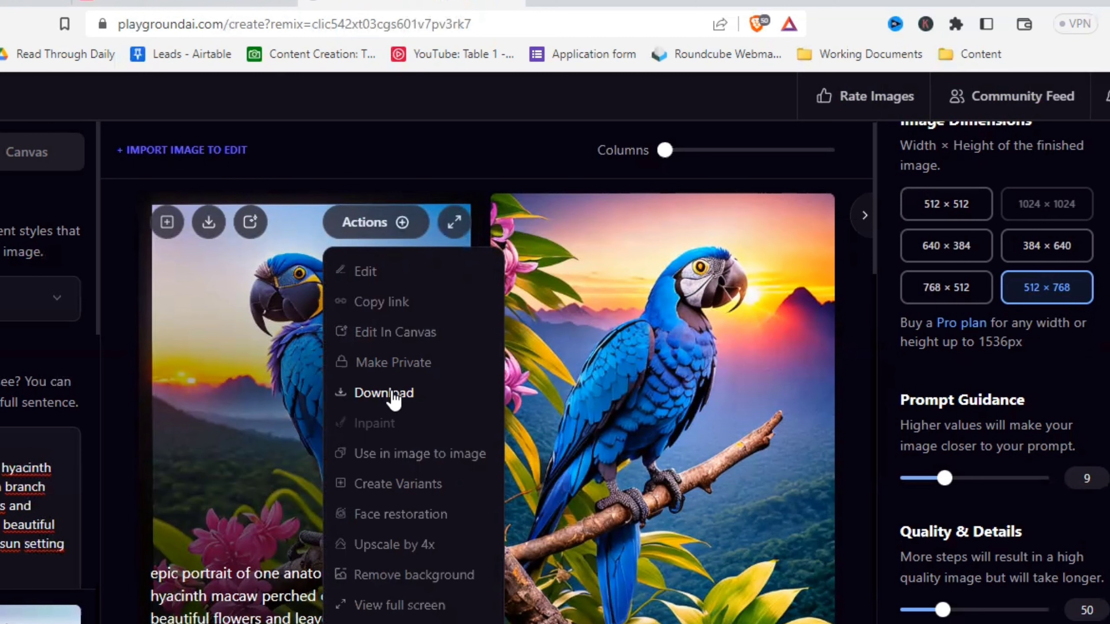
{"action": "left_click", "coordinate": [483, 232]}
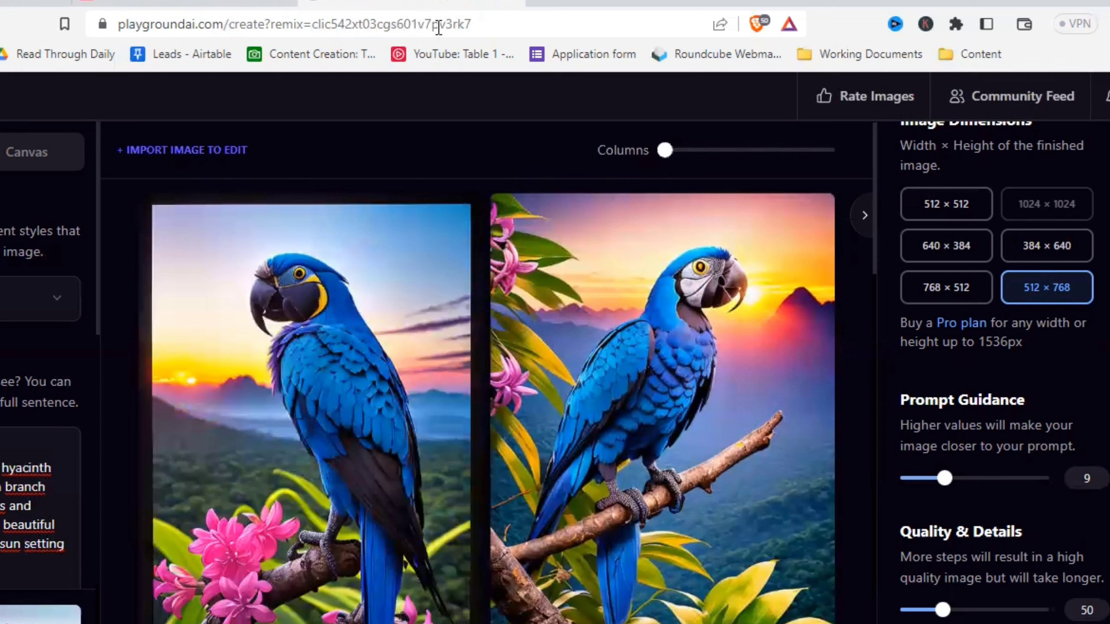